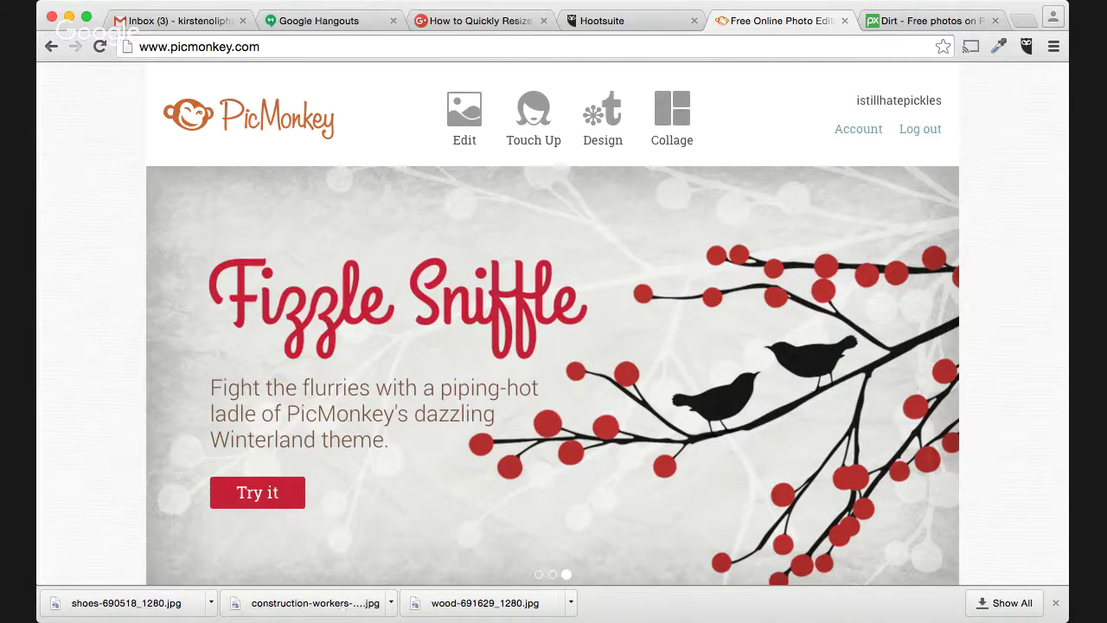
Download construction-workers-549086_1920.jpg again from the downloads list and open it in the PicMonkey photo editor
{"action": "left_click", "coordinate": [1012, 603]}
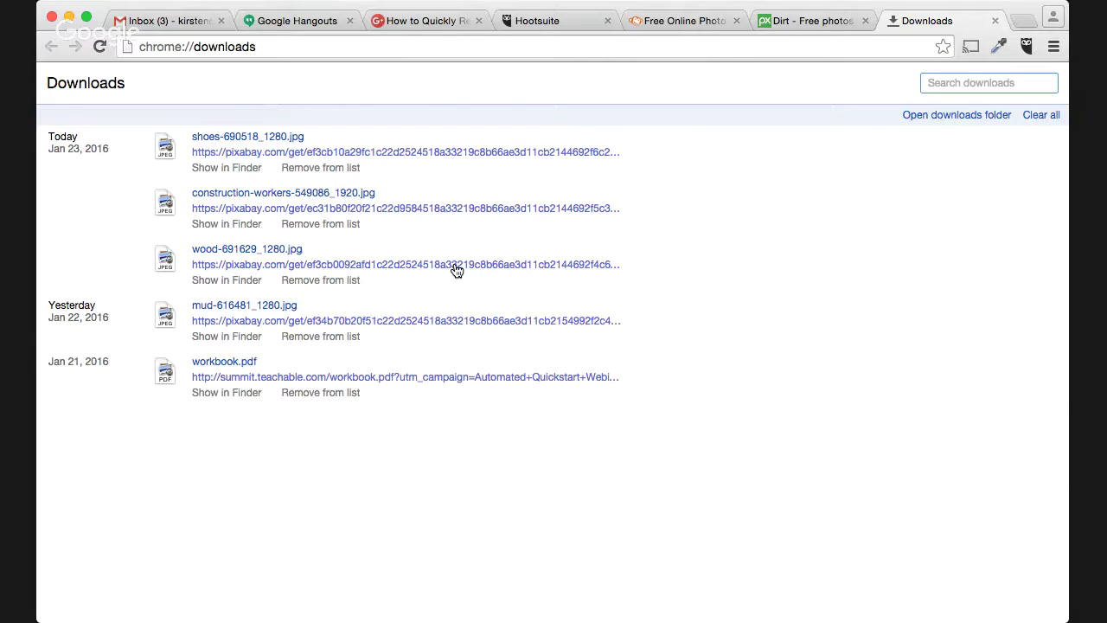
{"action": "left_click", "coordinate": [441, 211]}
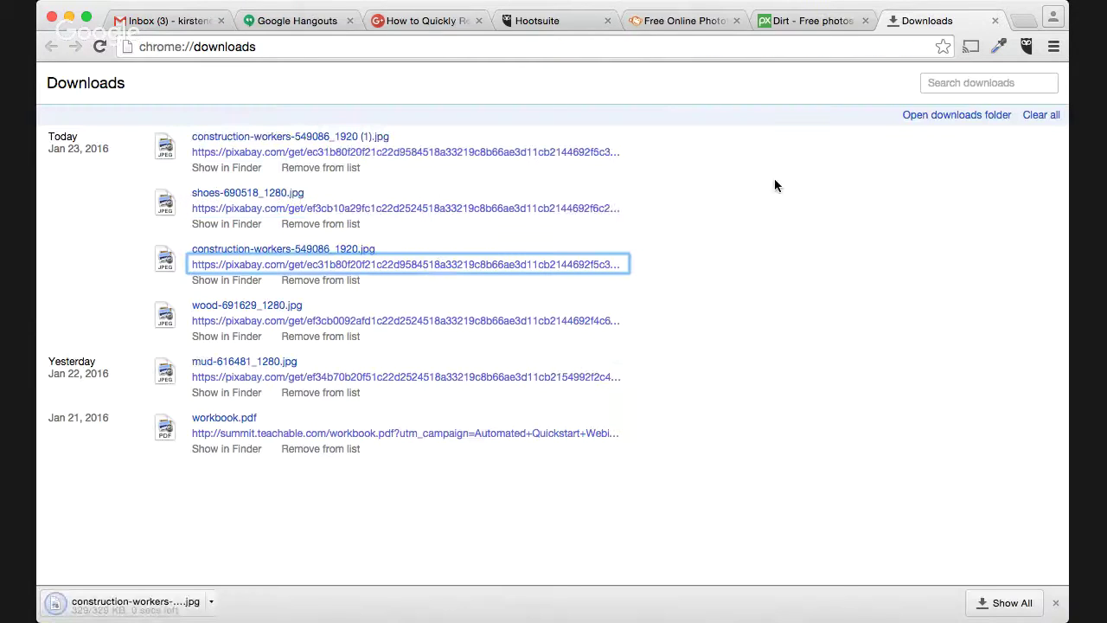
{"action": "left_click", "coordinate": [731, 21]}
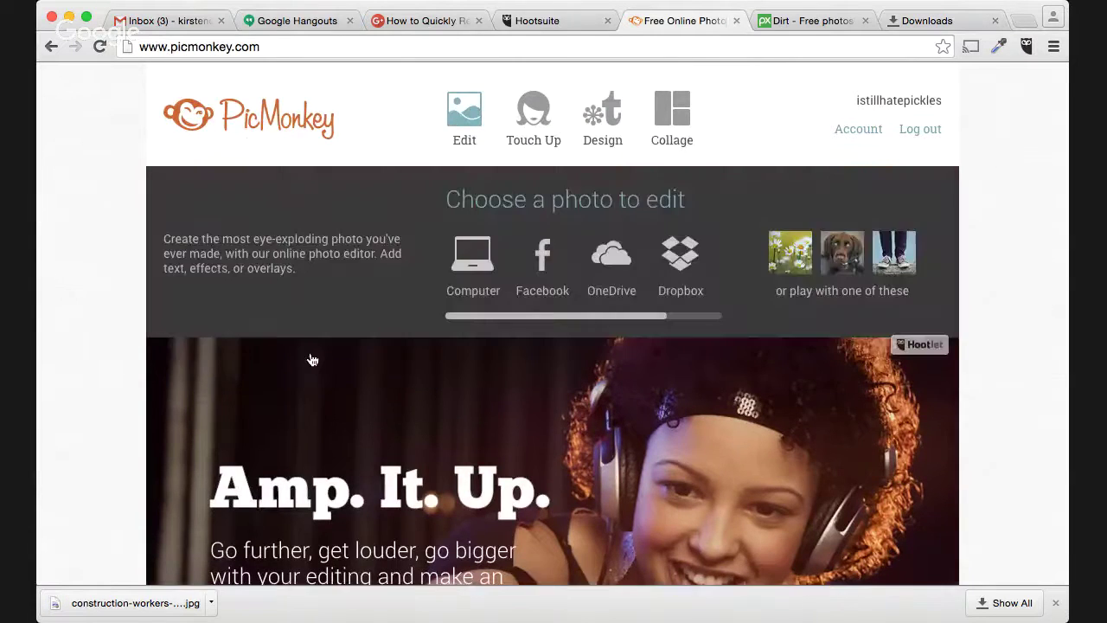
{"action": "scroll", "coordinate": [230, 565], "scroll_direction": "down", "scroll_amount": 1}
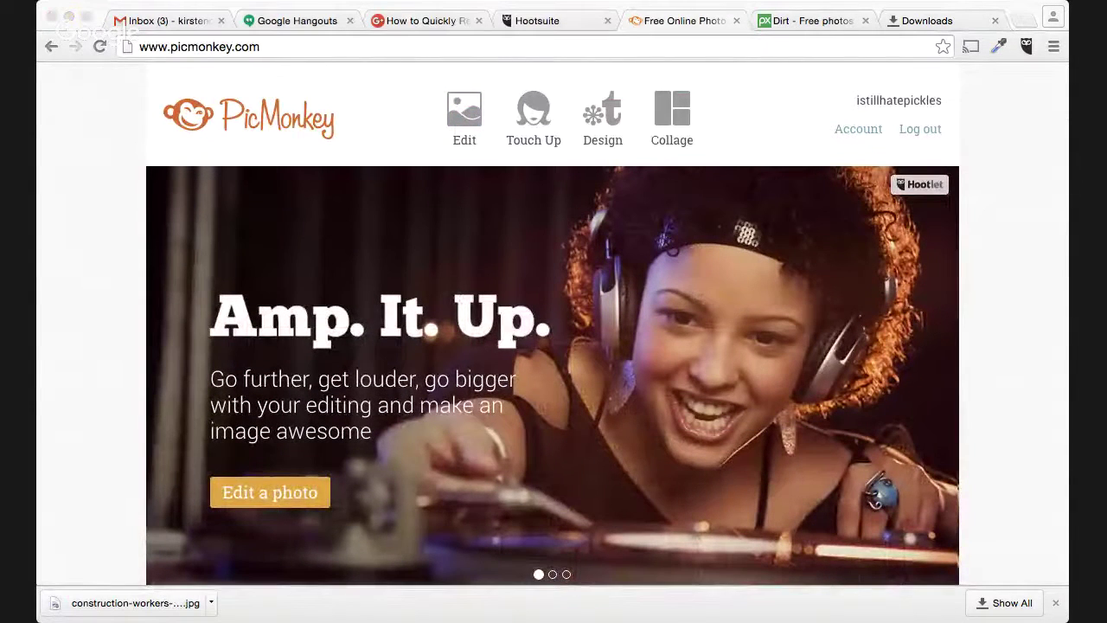
{"action": "left_click_drag", "start_coordinate": [110, 604], "coordinate": [286, 277]}
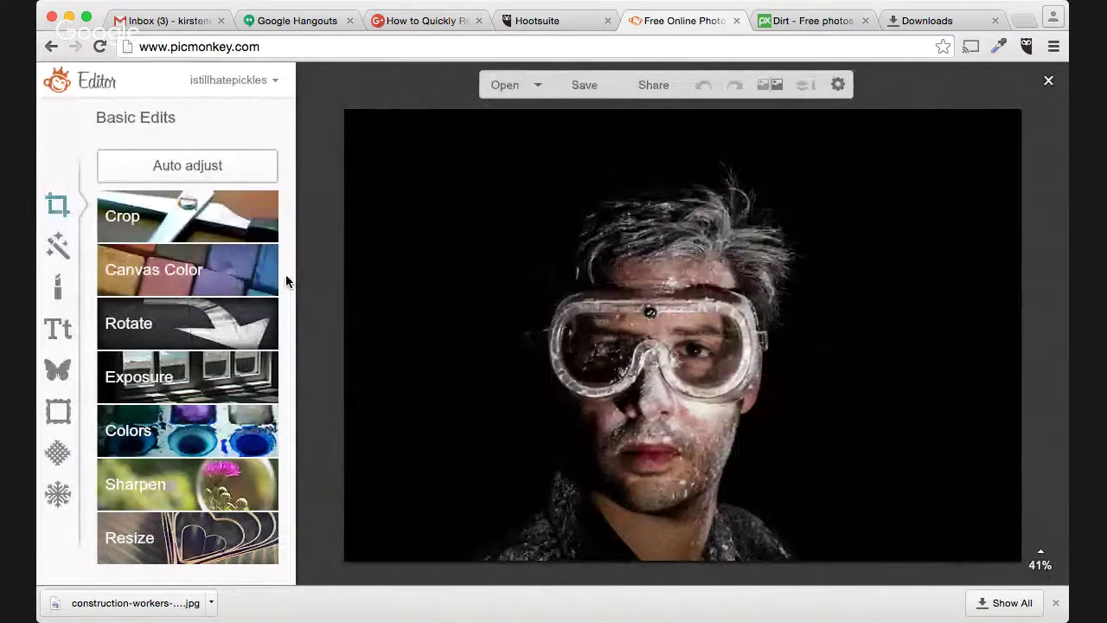
Crop the photo to a full-height portrait of about 937 x 1280 around the man in goggles, without fixed proportions
{"action": "left_click", "coordinate": [184, 216]}
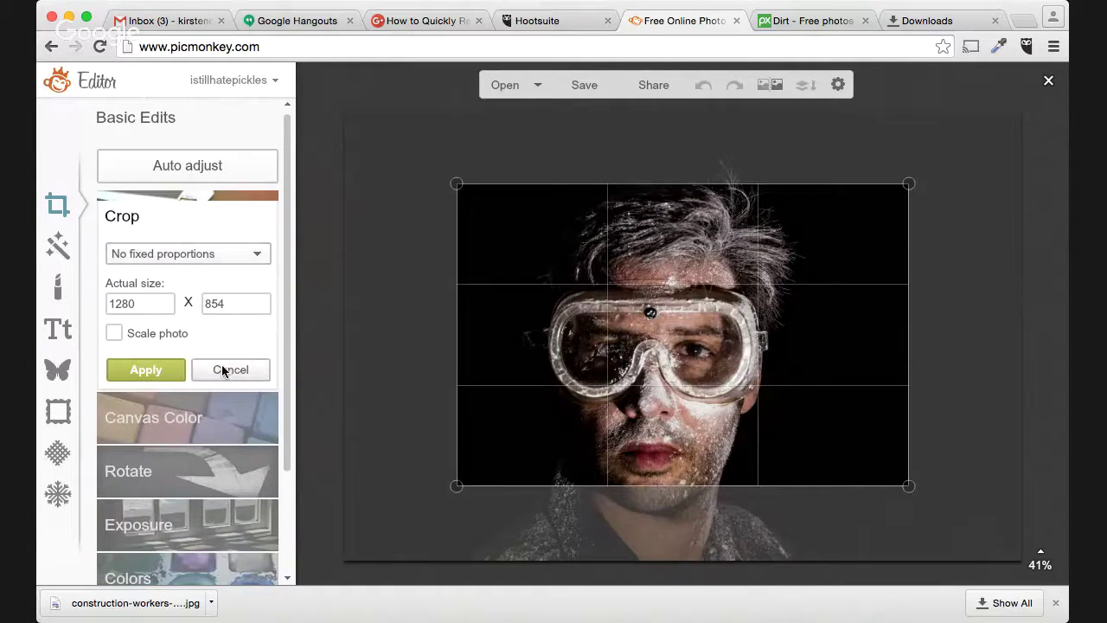
{"action": "left_click", "coordinate": [221, 367]}
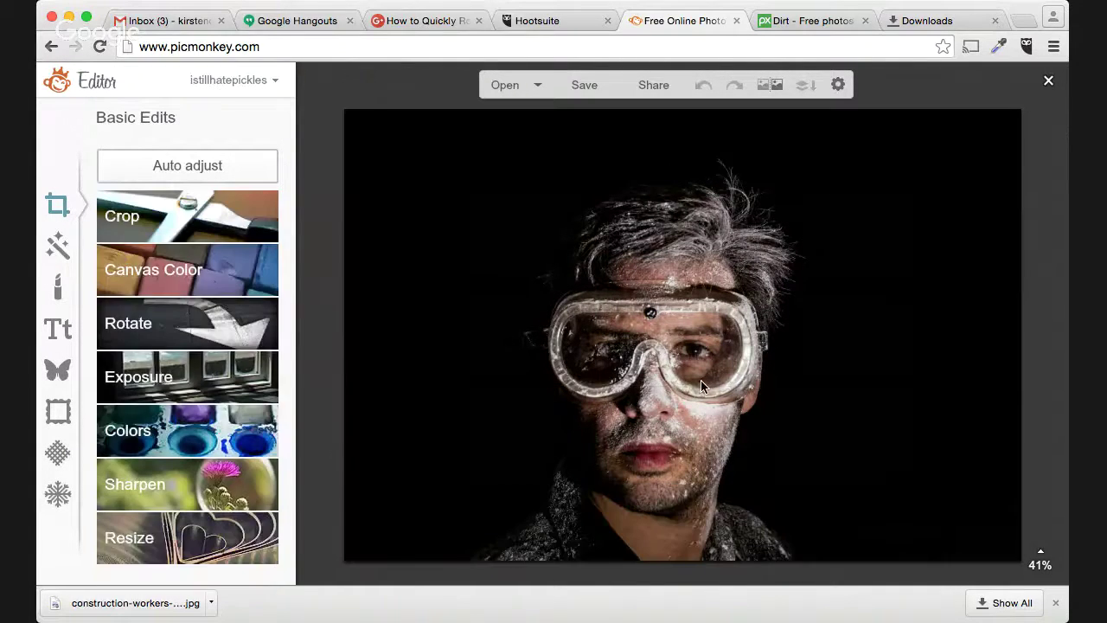
{"action": "left_click", "coordinate": [210, 206]}
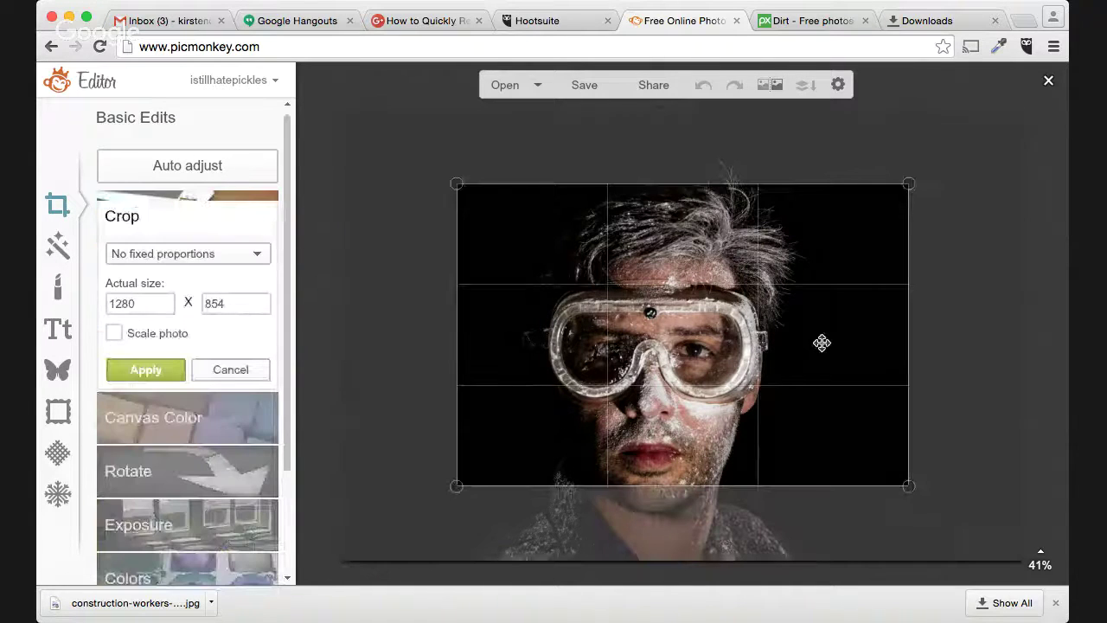
{"action": "left_click_drag", "start_coordinate": [821, 343], "coordinate": [853, 234]}
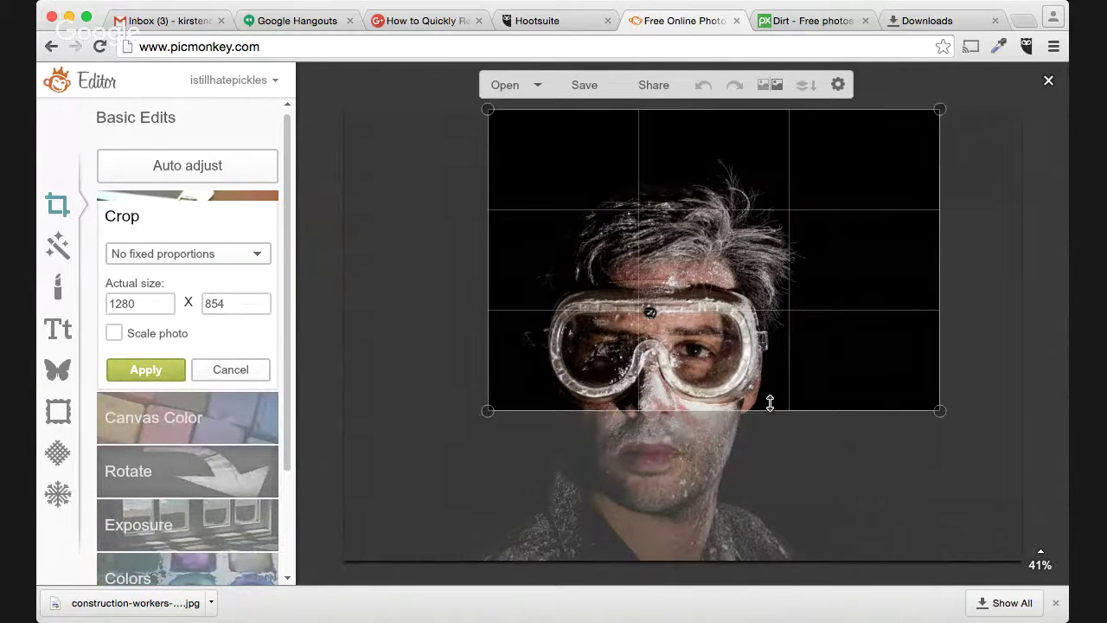
{"action": "left_click_drag", "start_coordinate": [762, 413], "coordinate": [762, 560]}
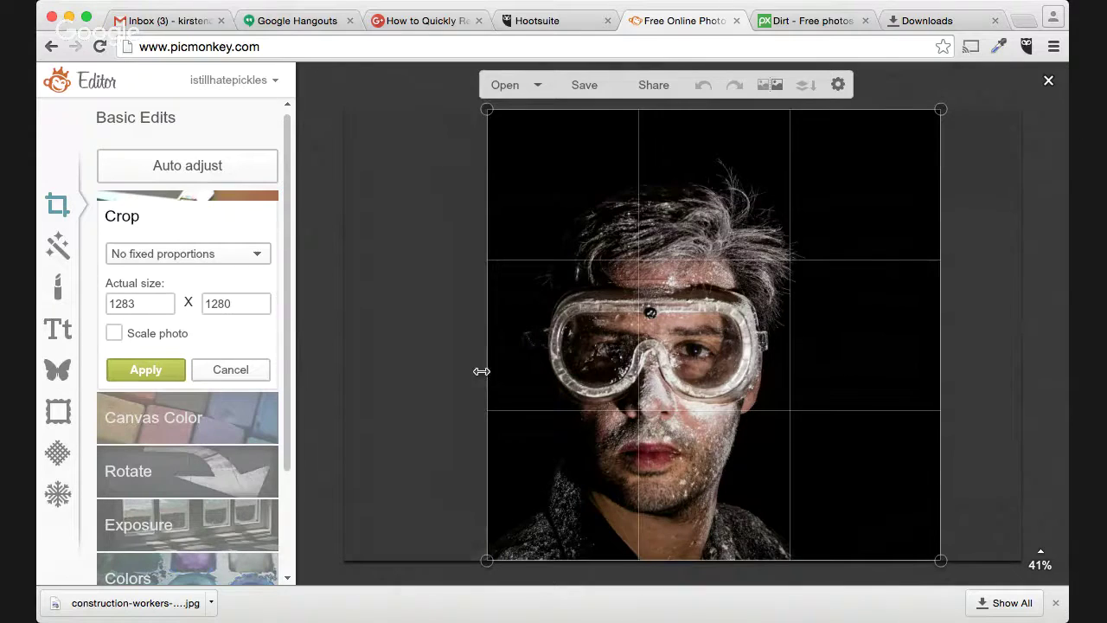
{"action": "left_click_drag", "start_coordinate": [482, 372], "coordinate": [537, 374]}
{"action": "left_click_drag", "start_coordinate": [944, 337], "coordinate": [904, 338]}
{"action": "mouse_move", "coordinate": [750, 325]}
{"action": "left_mouse_down"}
{"action": "mouse_move", "coordinate": [793, 326]}
{"action": "mouse_move", "coordinate": [731, 315]}
{"action": "mouse_move", "coordinate": [753, 305]}
{"action": "left_mouse_up"}
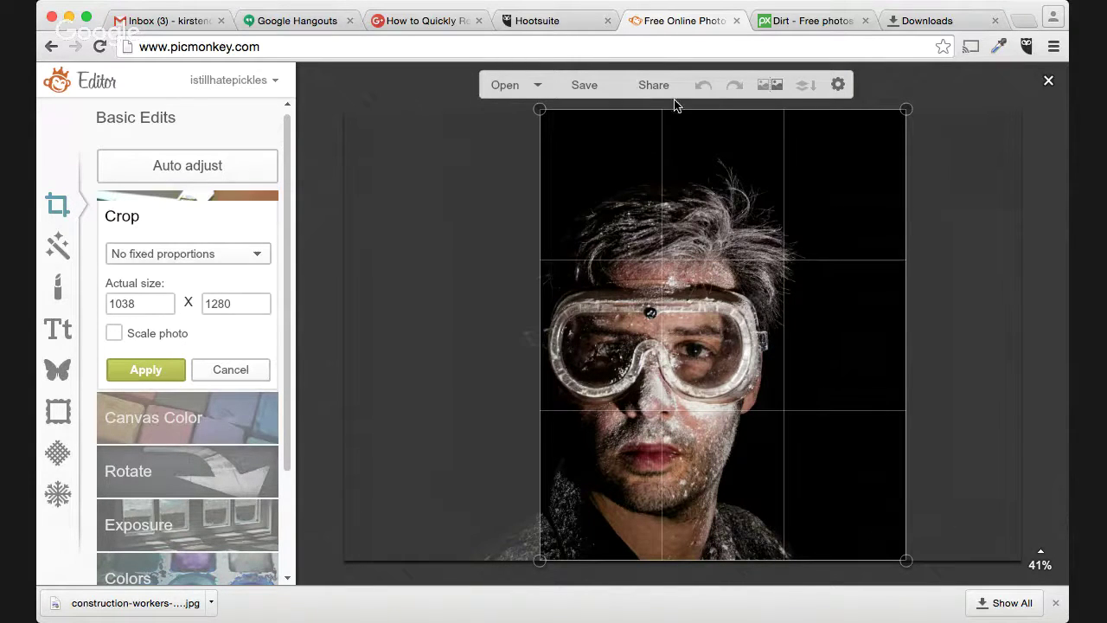
{"action": "left_click_drag", "start_coordinate": [644, 301], "coordinate": [615, 297]}
{"action": "left_click_drag", "start_coordinate": [862, 356], "coordinate": [838, 358]}
{"action": "left_click_drag", "start_coordinate": [685, 358], "coordinate": [693, 358]}
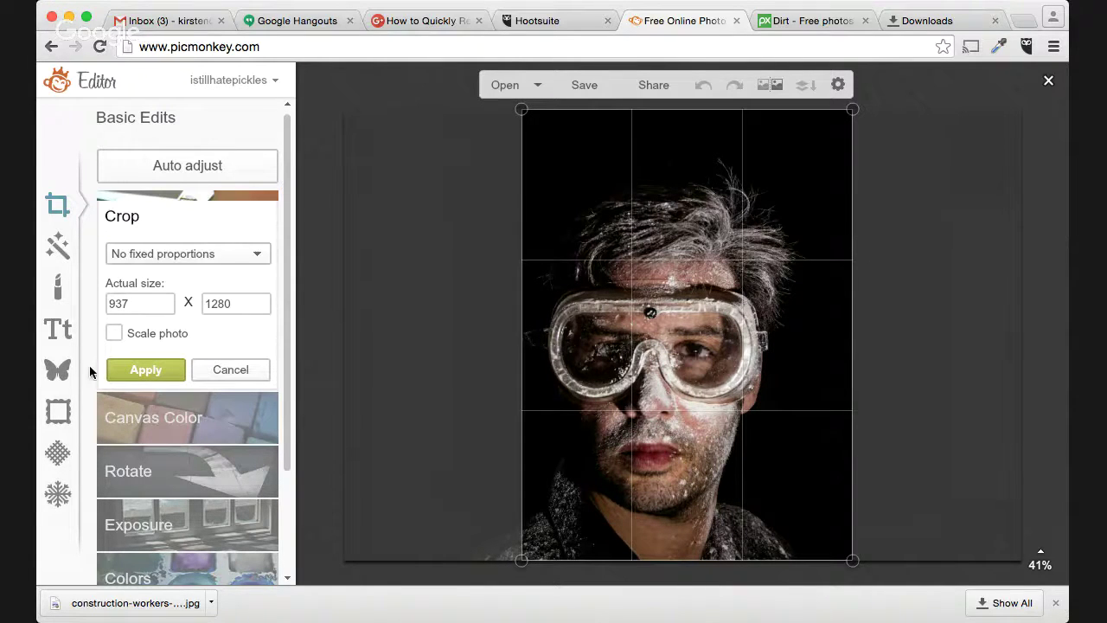
{"action": "left_click", "coordinate": [170, 380]}
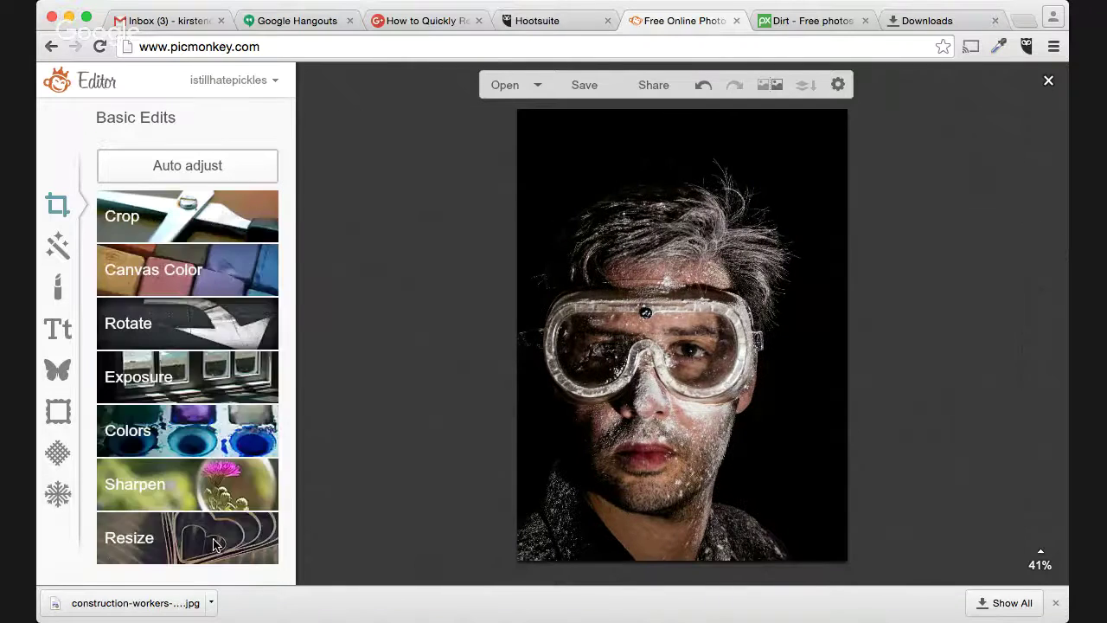
Resize the cropped photo to a width of 800, keeping its proportions
{"action": "left_click", "coordinate": [129, 534]}
{"action": "type", "text": "800"}
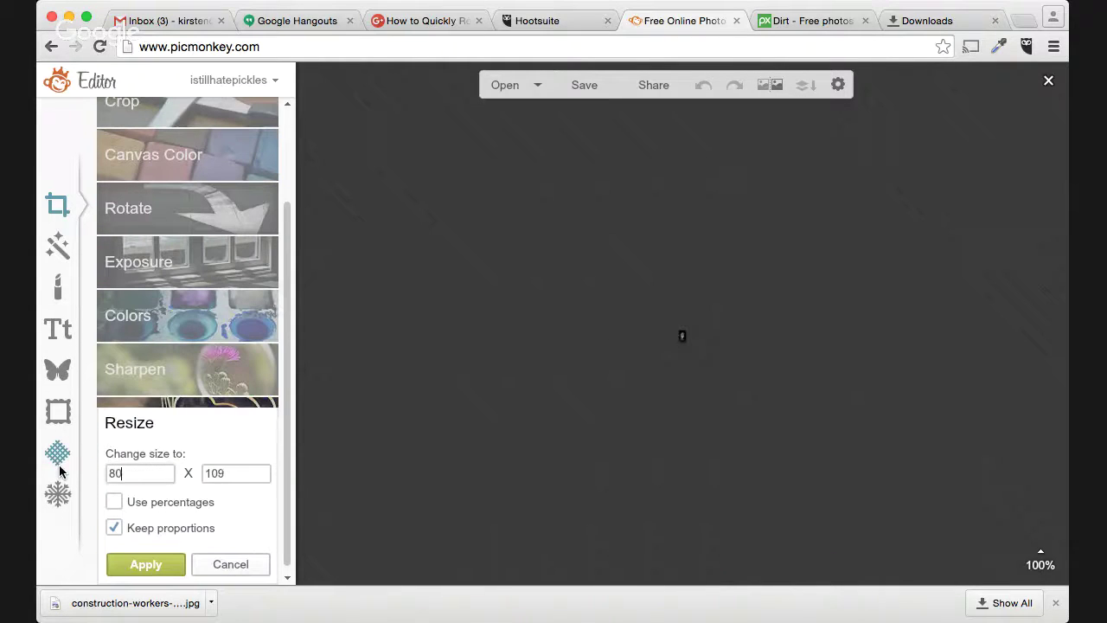
{"action": "left_click", "coordinate": [145, 564]}
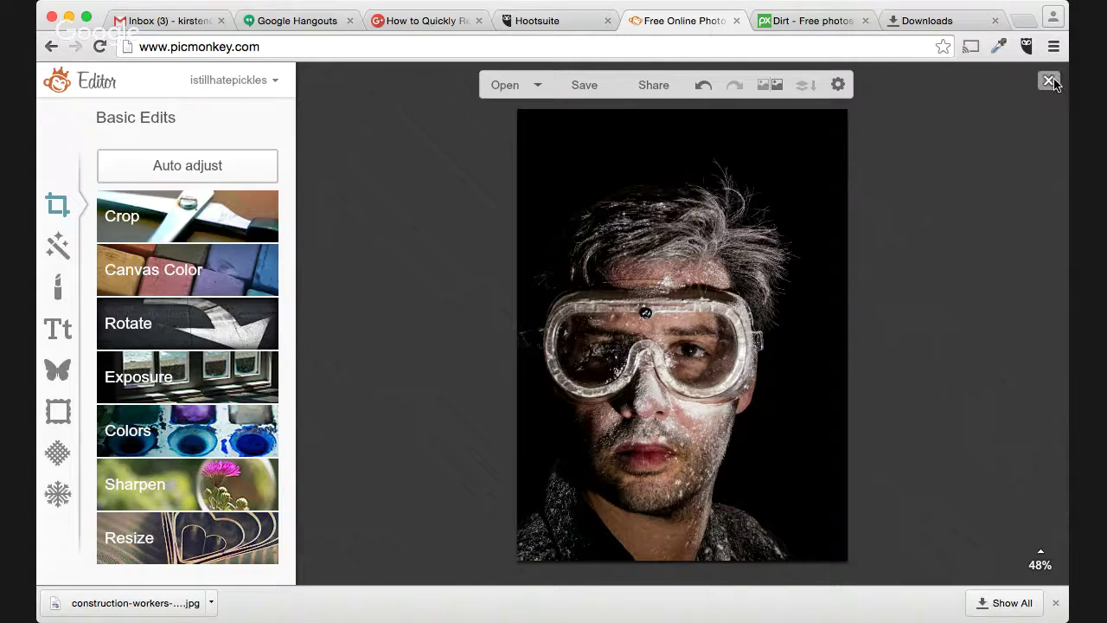
Save the resized photo to the computer as "face short" in .jpg format with Pierce quality
{"action": "left_click", "coordinate": [578, 84]}
{"action": "double_click", "coordinate": [143, 193]}
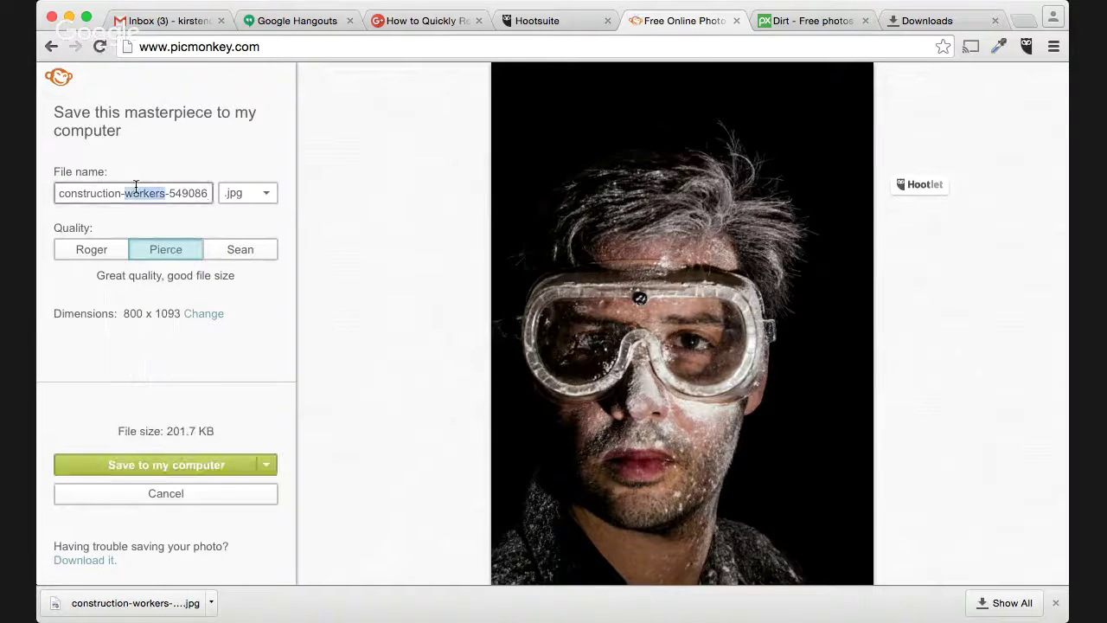
{"action": "left_click", "coordinate": [136, 191]}
{"action": "triple_click", "coordinate": [136, 190]}
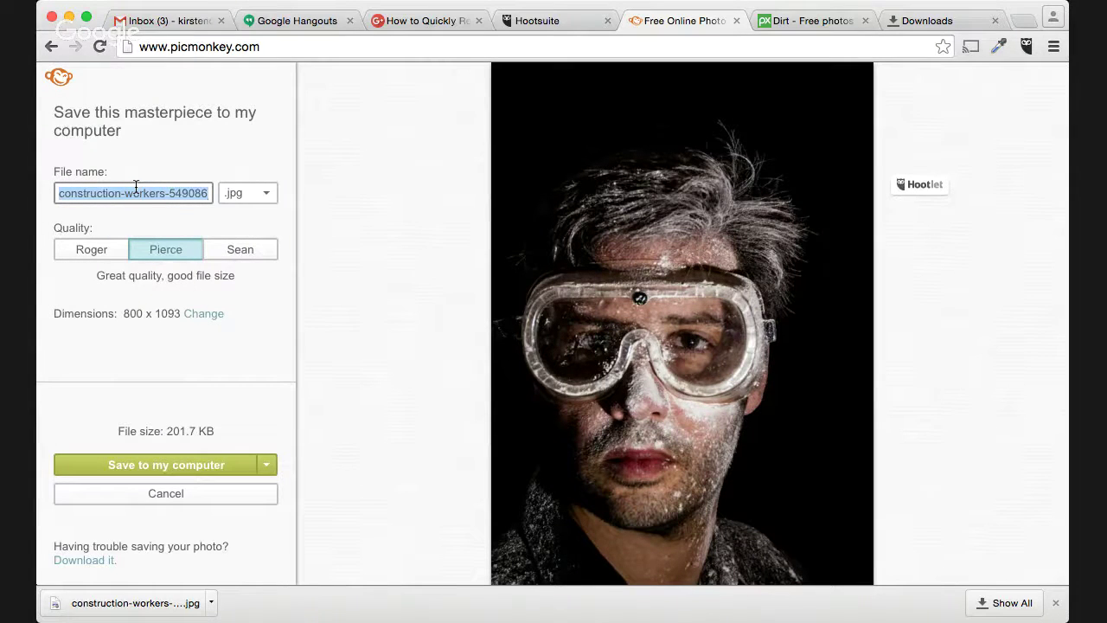
{"action": "type", "text": "face short"}
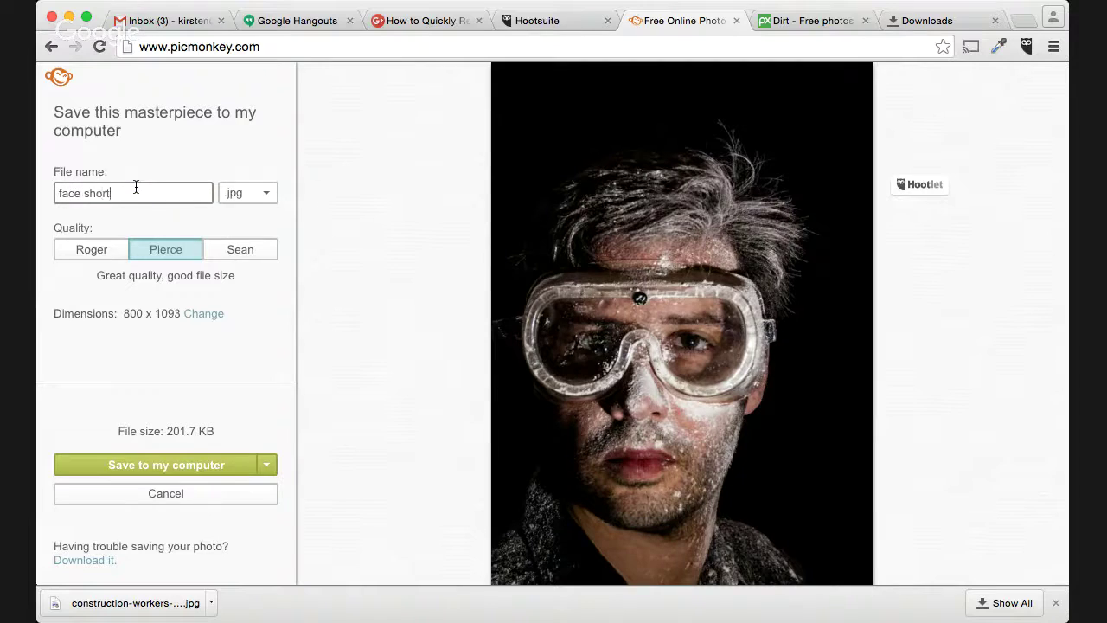
{"action": "left_click", "coordinate": [209, 465]}
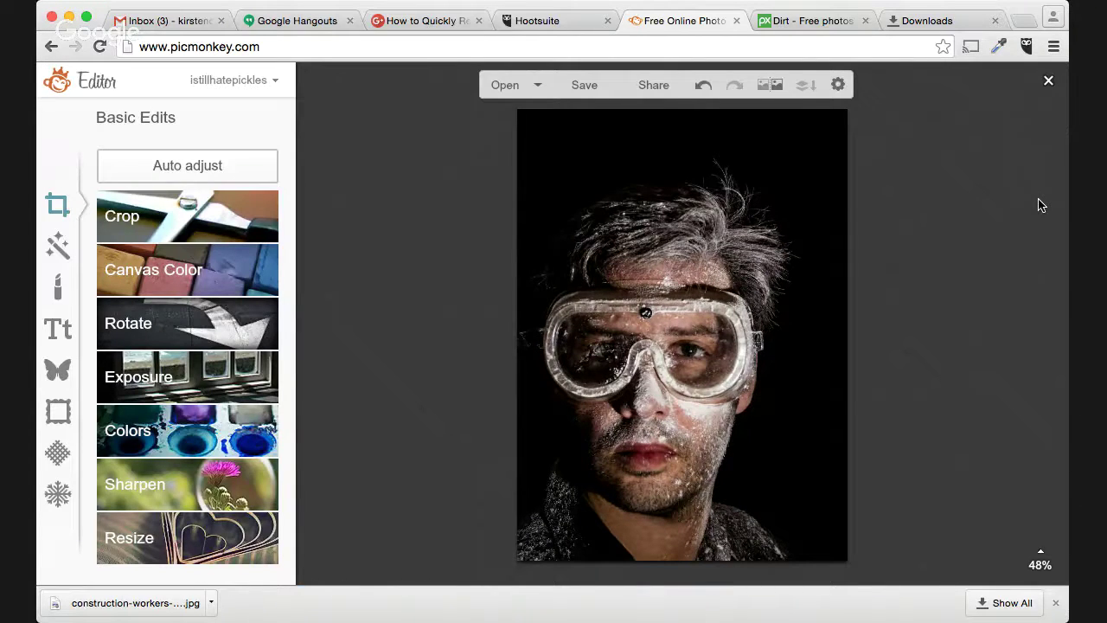
Place the face photo in the tall cell of a new collage and apply the third Pinter-etsy layout
{"action": "left_click", "coordinate": [1049, 81]}
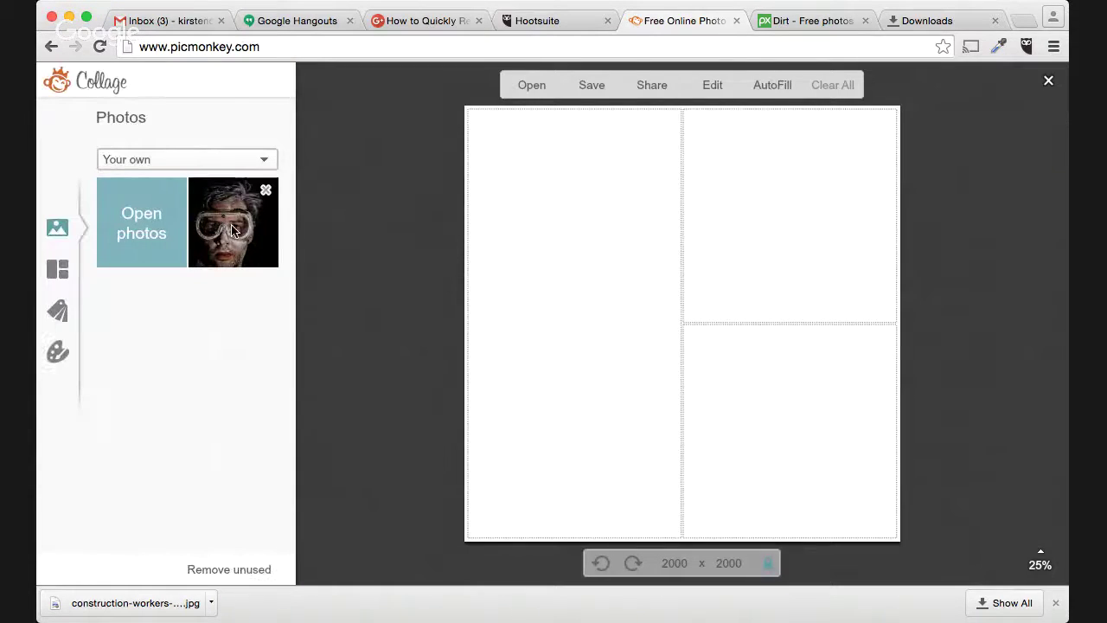
{"action": "left_click_drag", "start_coordinate": [246, 221], "coordinate": [553, 344]}
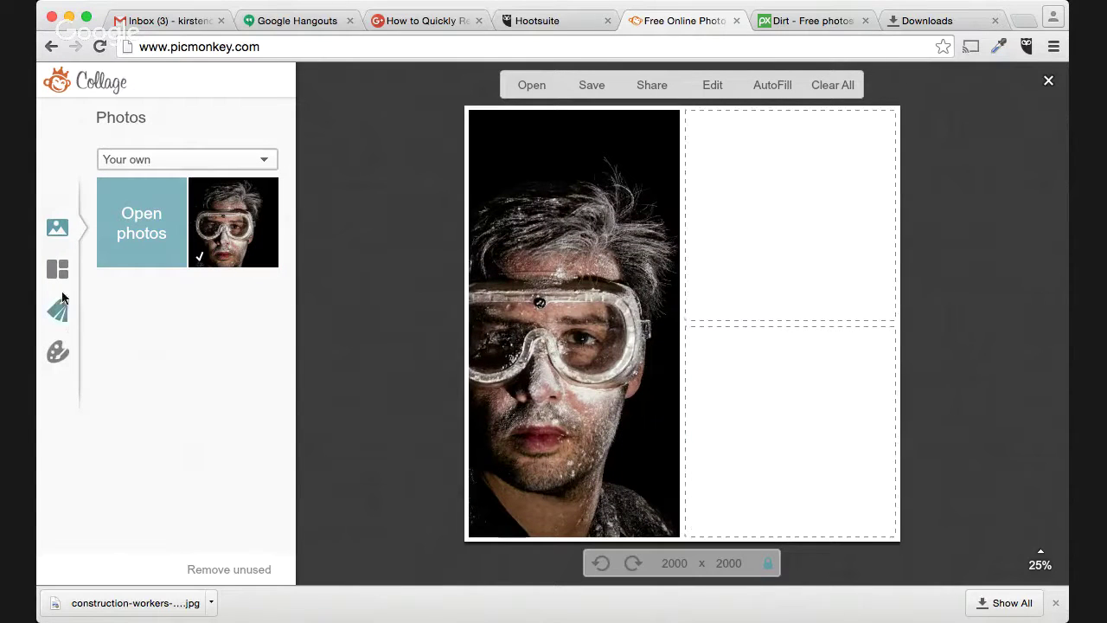
{"action": "left_click", "coordinate": [61, 272]}
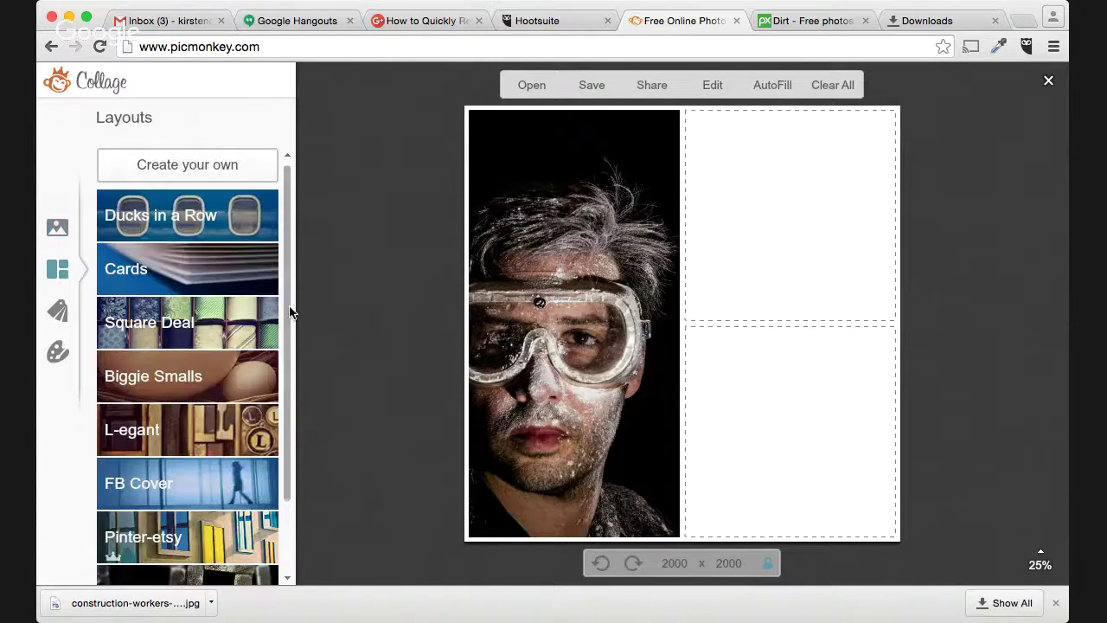
{"action": "left_click_drag", "start_coordinate": [289, 311], "coordinate": [294, 513]}
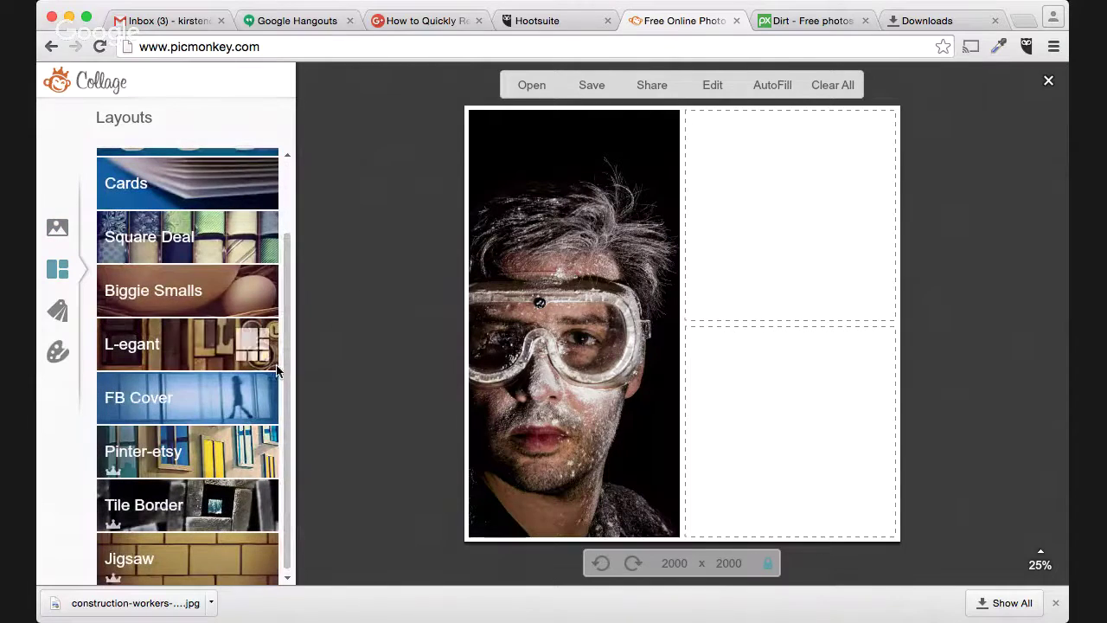
{"action": "left_click", "coordinate": [221, 458]}
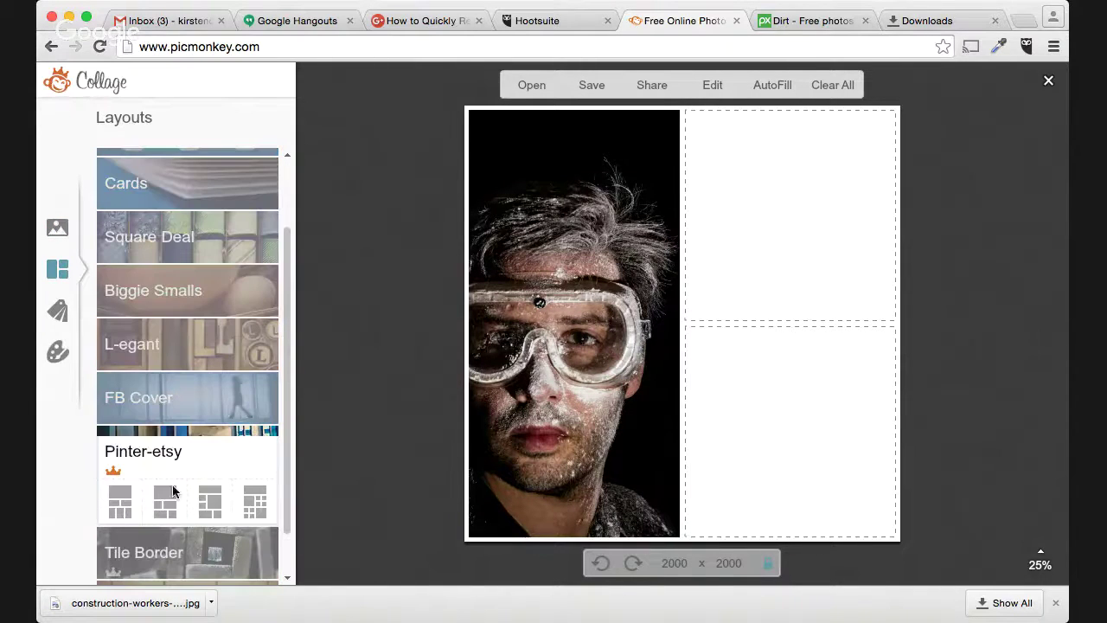
{"action": "left_click", "coordinate": [205, 500]}
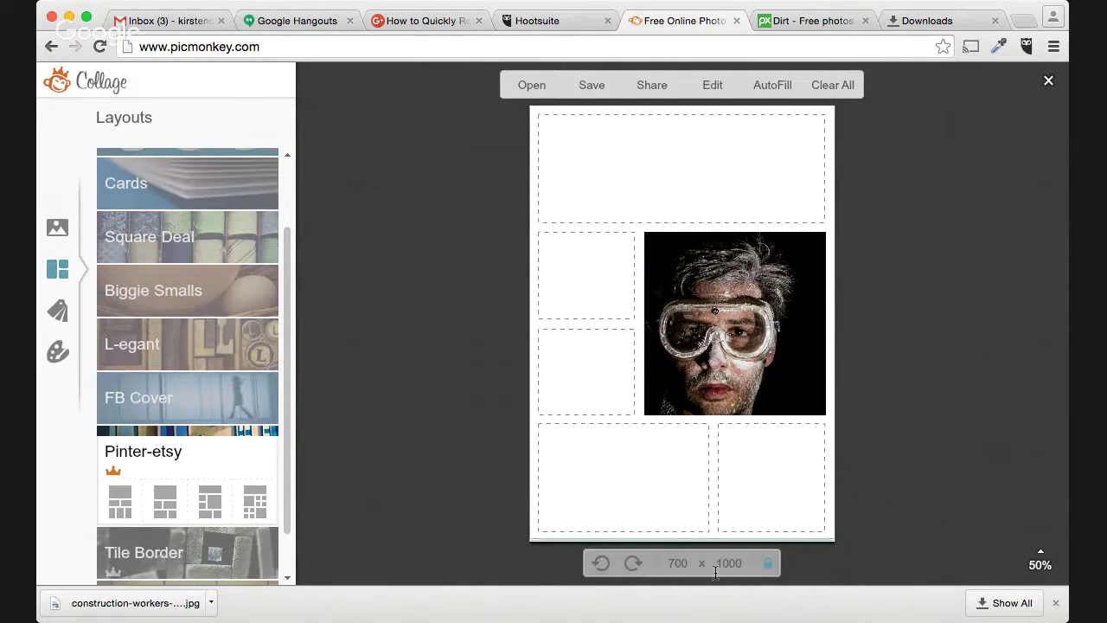
Unlock the collage's proportions and set its size to 800 x 1200
{"action": "left_click", "coordinate": [767, 563]}
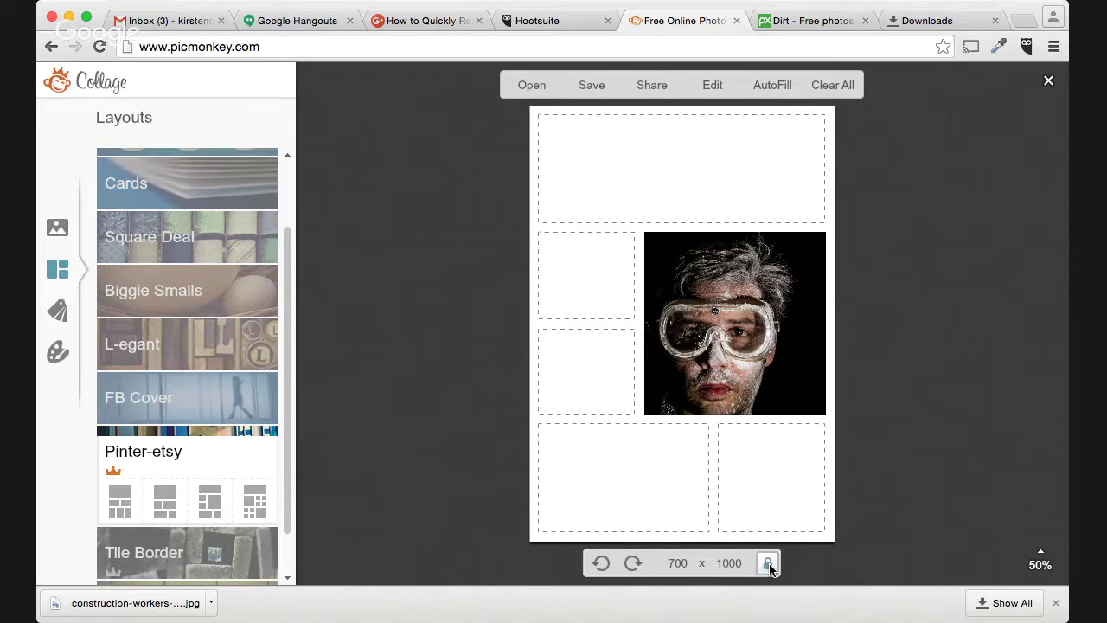
{"action": "left_click", "coordinate": [671, 563]}
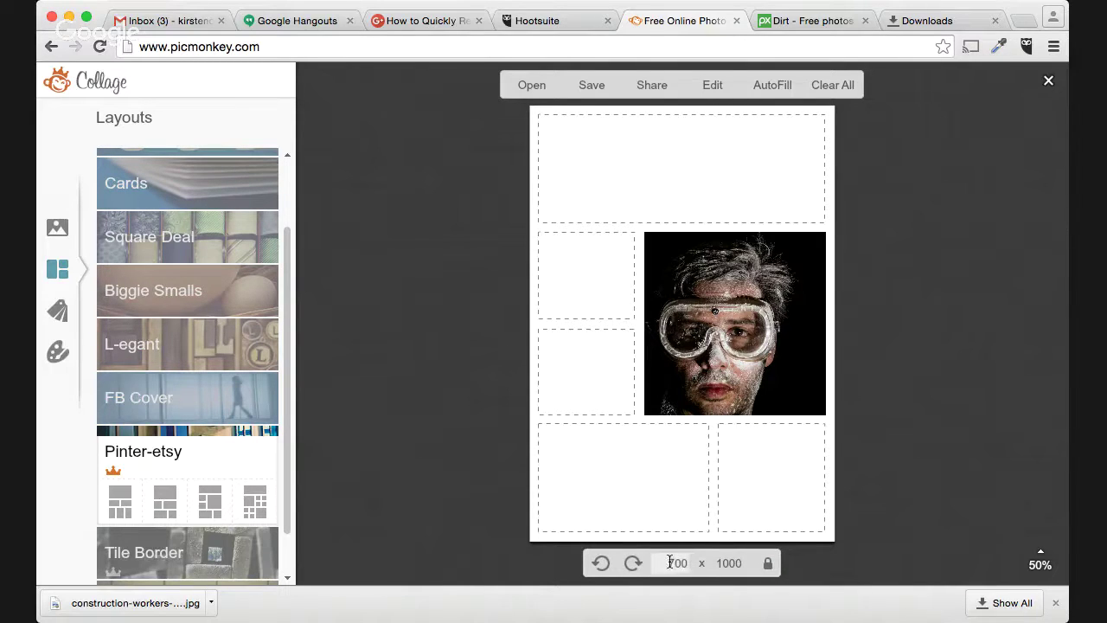
{"action": "type", "text": "800"}
{"action": "left_click", "coordinate": [724, 562]}
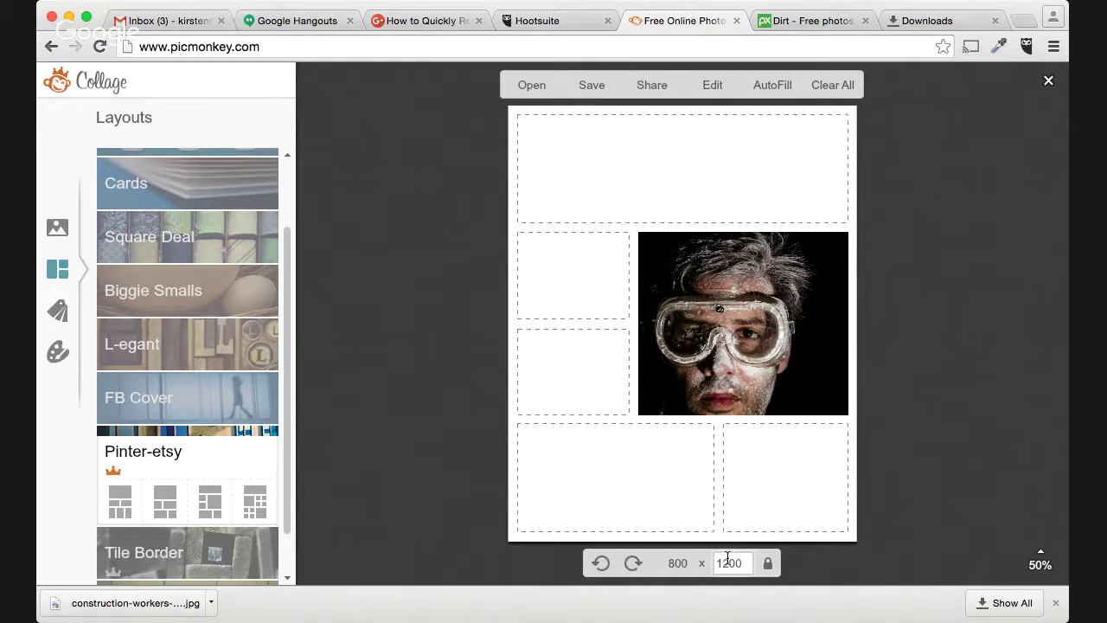
{"action": "type", "text": "1200"}
{"action": "left_click", "coordinate": [949, 420]}
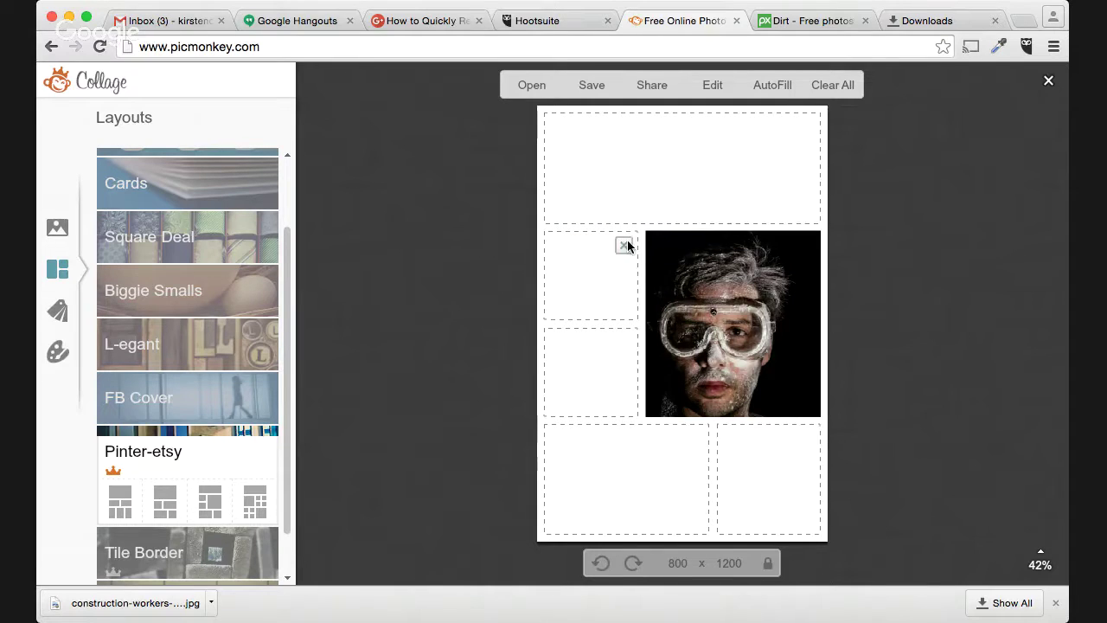
Remove the empty cells beside and below the face photo, and shrink the remaining empty cell above it
{"action": "left_click", "coordinate": [623, 245]}
{"action": "left_click", "coordinate": [623, 245]}
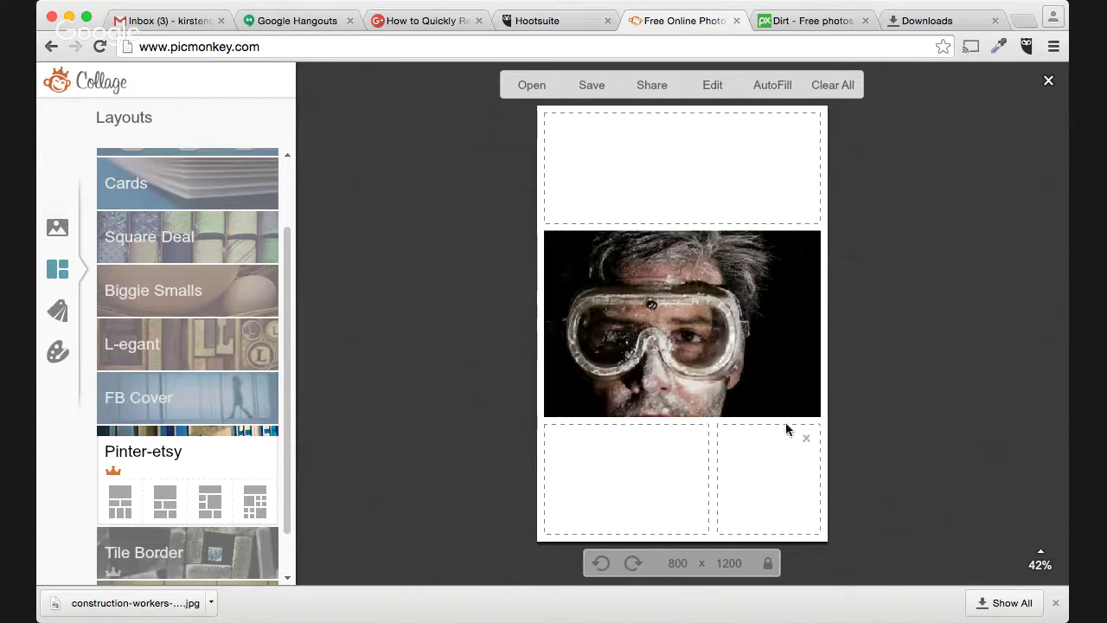
{"action": "mouse_move", "coordinate": [723, 441]}
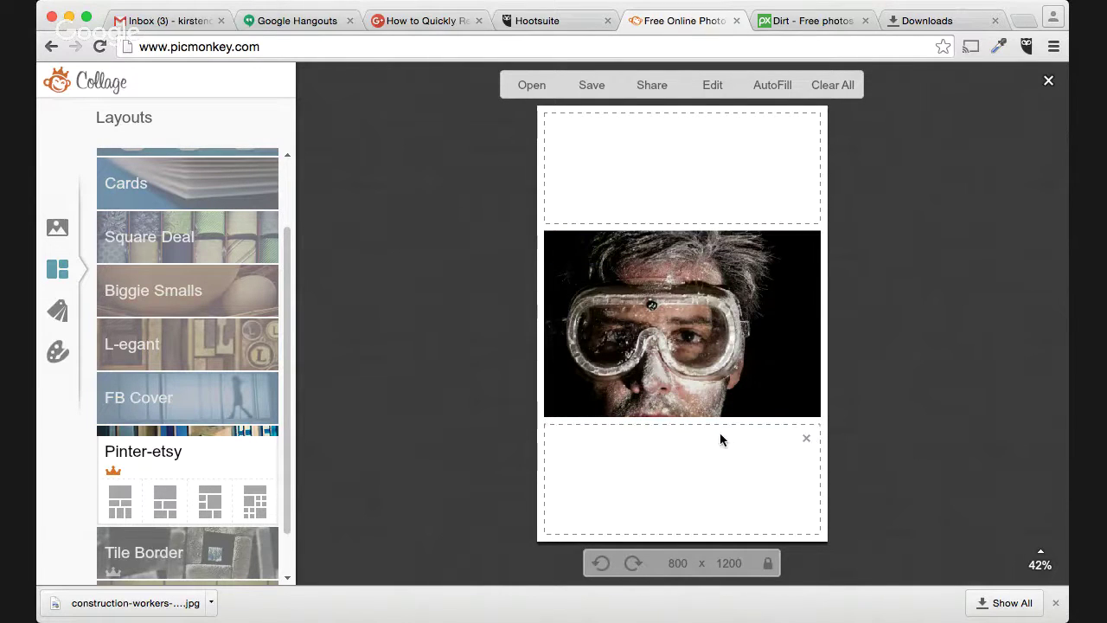
{"action": "left_click", "coordinate": [805, 440]}
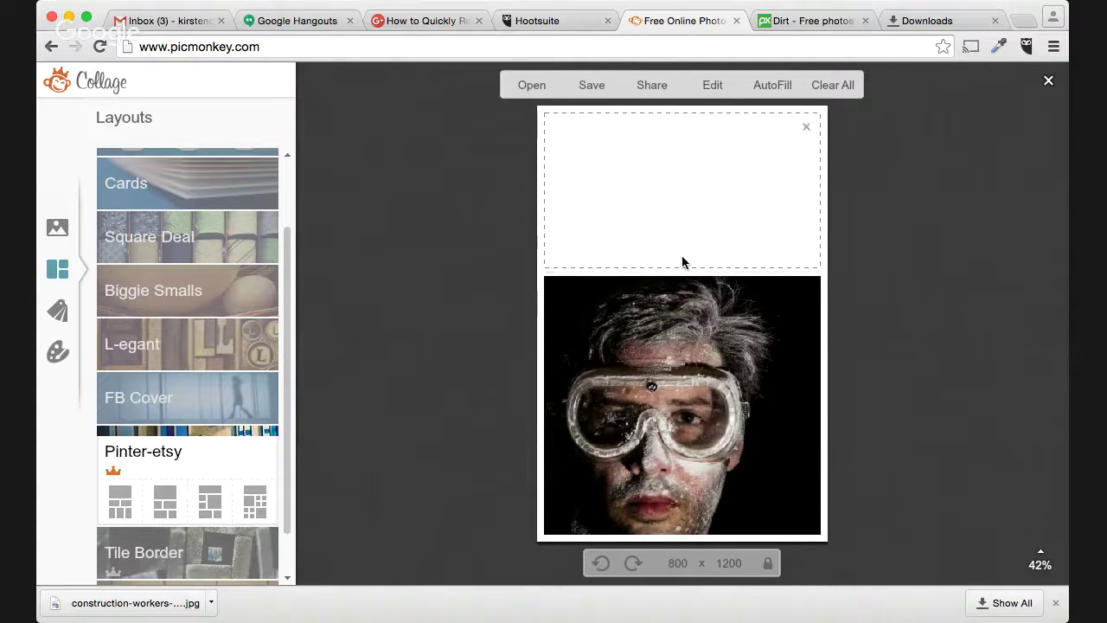
{"action": "left_click_drag", "start_coordinate": [681, 265], "coordinate": [682, 195]}
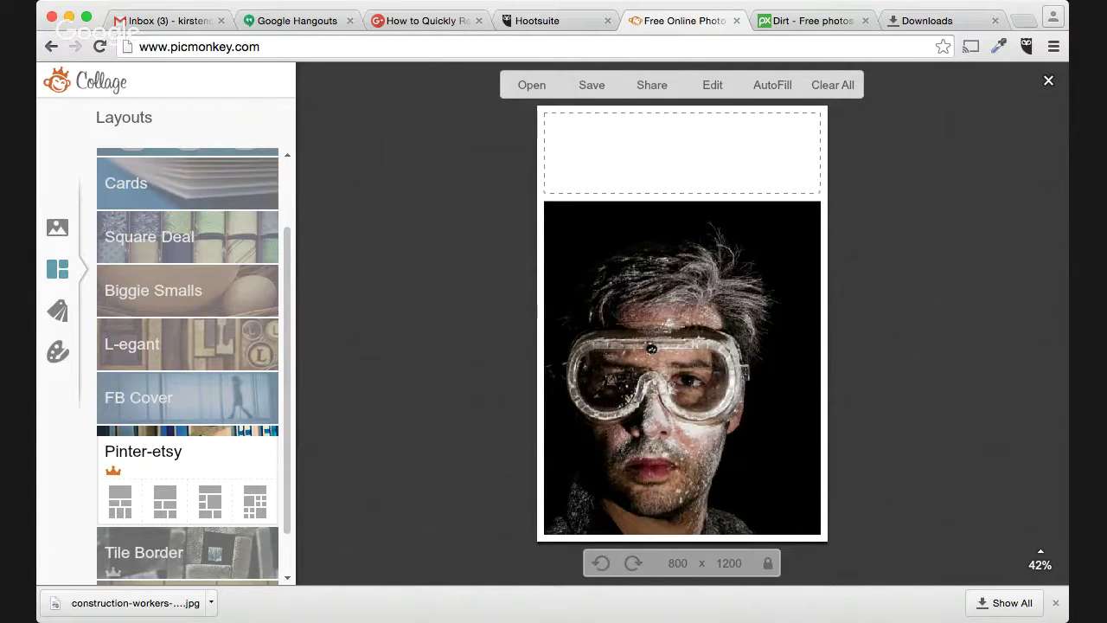
Set the collage's background spacing to 0 and return to the photo library
{"action": "left_click", "coordinate": [58, 351]}
{"action": "left_click_drag", "start_coordinate": [109, 164], "coordinate": [101, 164]}
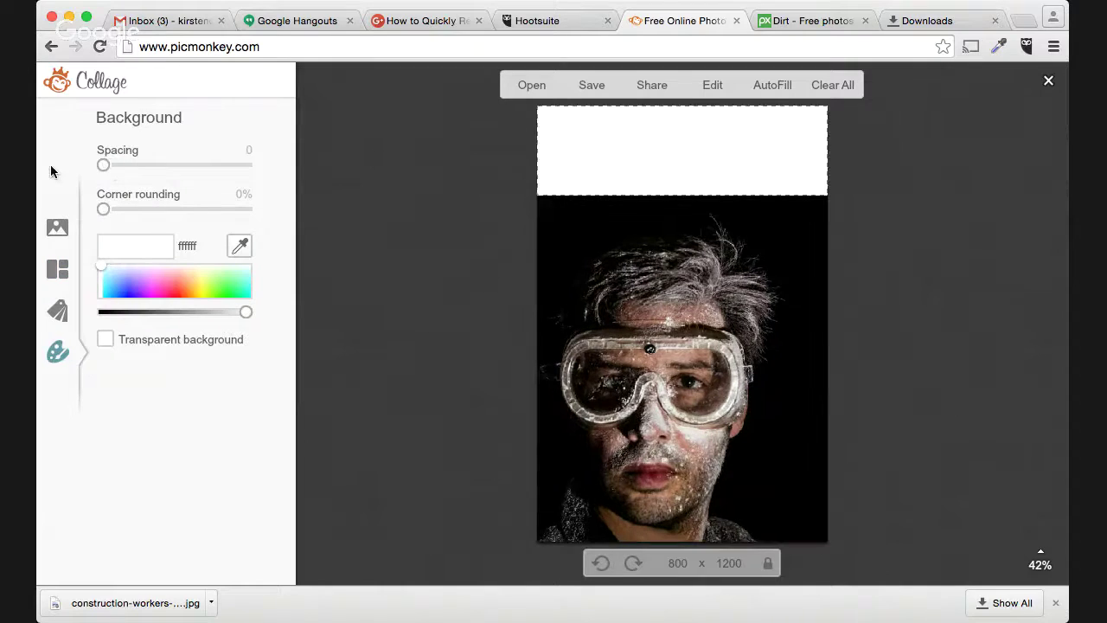
{"action": "left_click", "coordinate": [58, 231]}
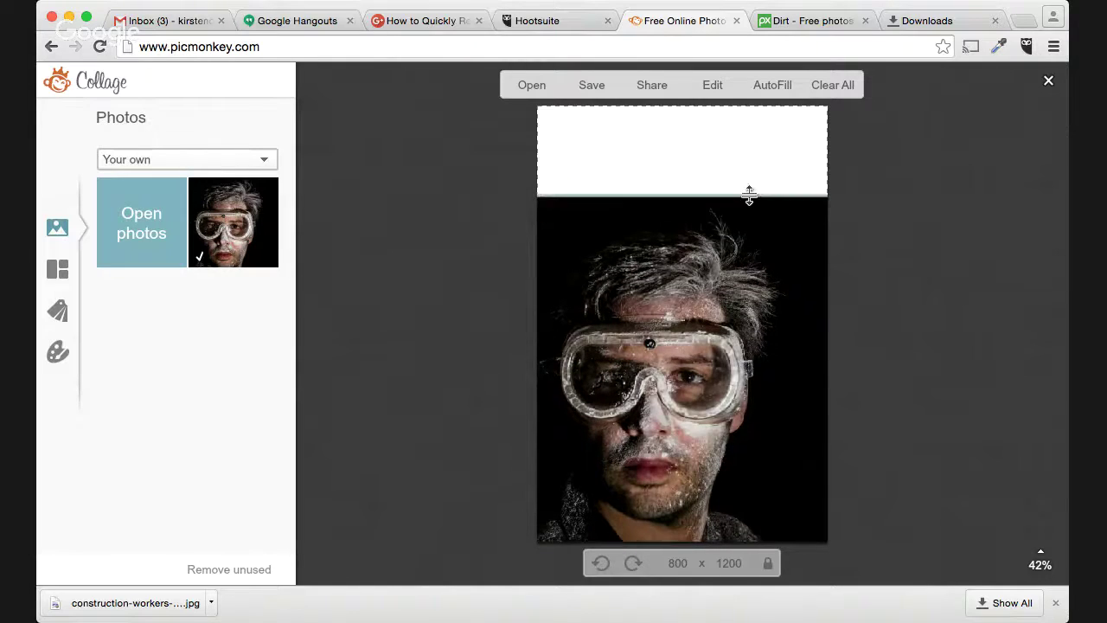
Shrink the empty cell above the face photo to a thin strip and fill it with the same face photo
{"action": "left_click_drag", "start_coordinate": [749, 194], "coordinate": [750, 141]}
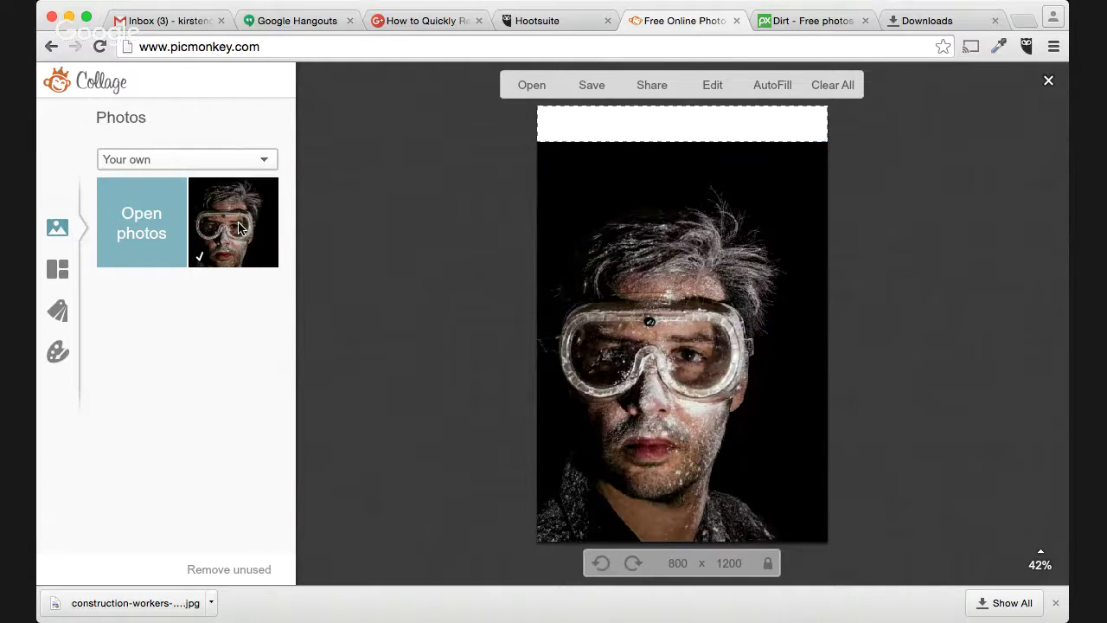
{"action": "left_click_drag", "start_coordinate": [239, 228], "coordinate": [683, 147]}
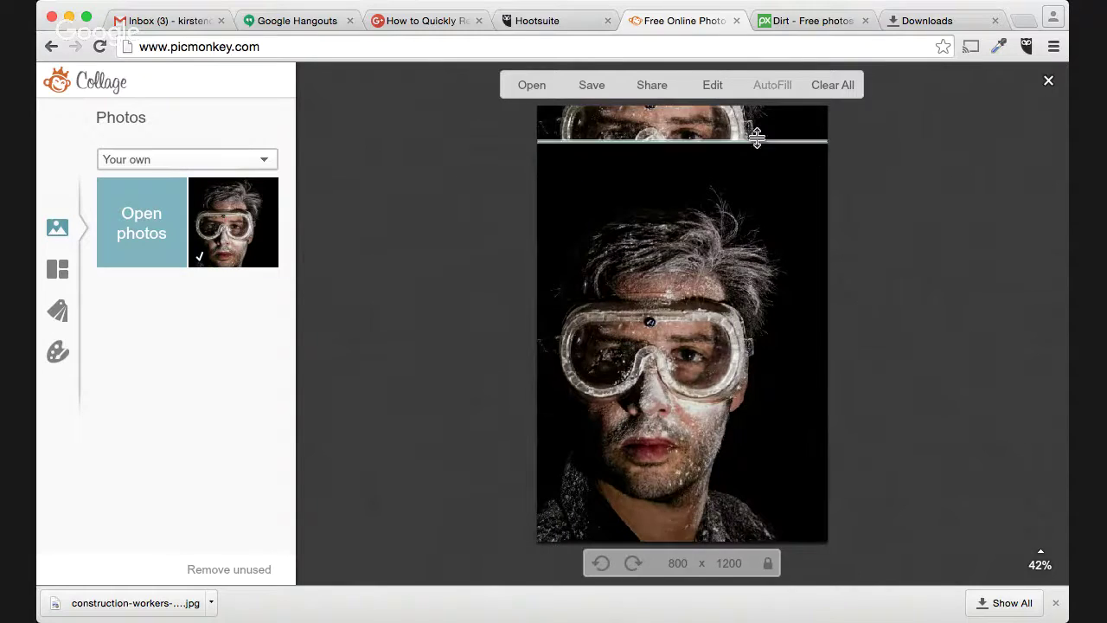
{"action": "left_click_drag", "start_coordinate": [747, 115], "coordinate": [746, 170]}
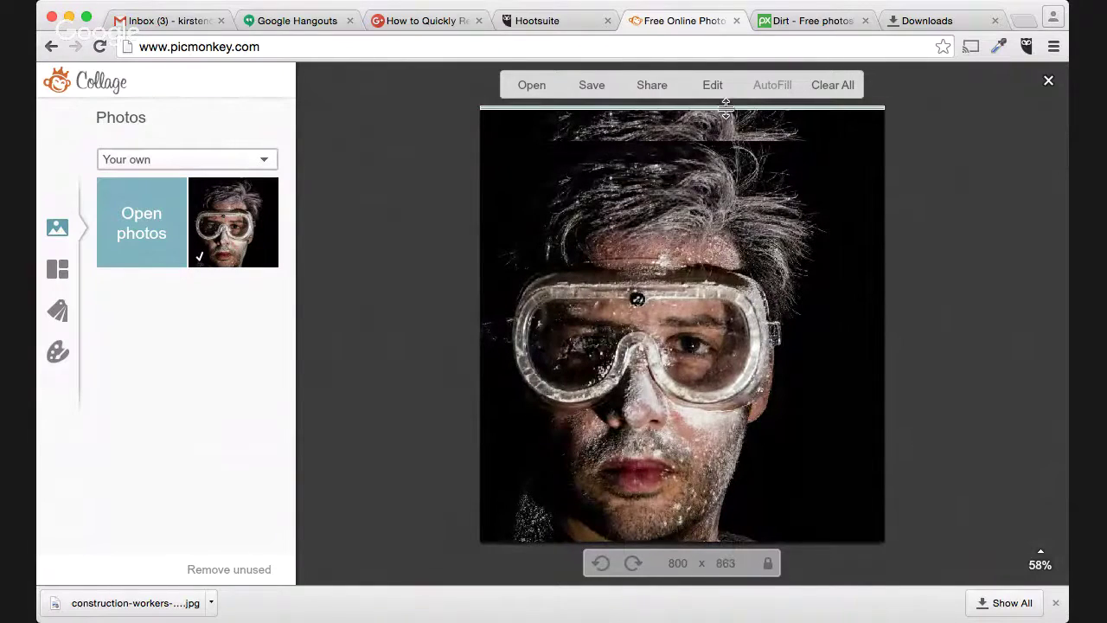
Narrow the collage to 736 px wide and shift the strip's photo so only its black background shows above the head
{"action": "mouse_move", "coordinate": [822, 356]}
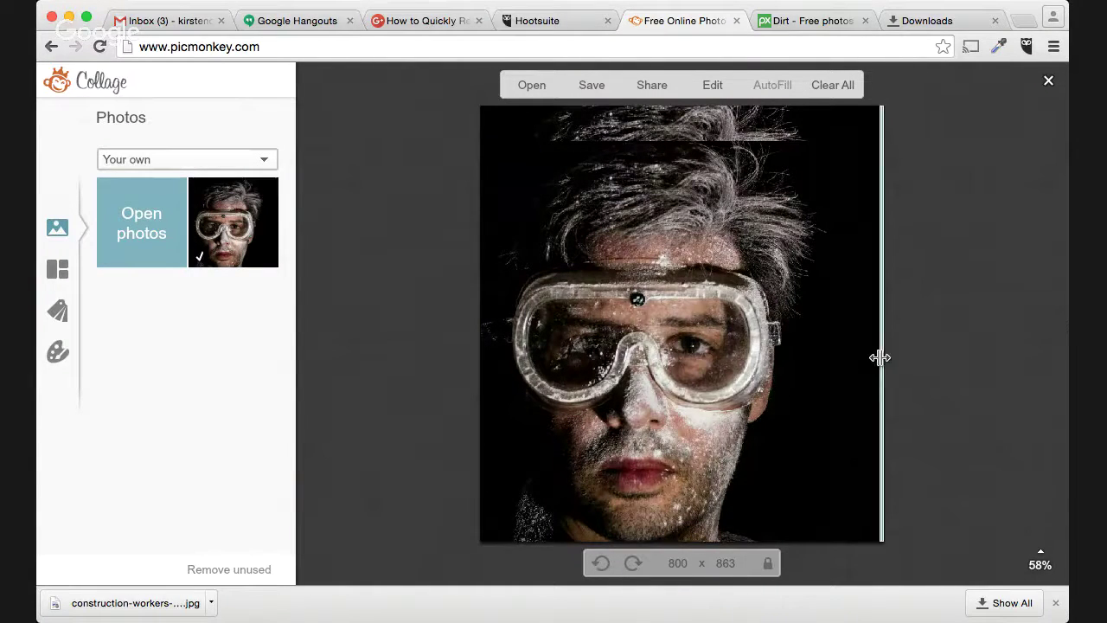
{"action": "mouse_move", "coordinate": [880, 356]}
{"action": "left_mouse_down"}
{"action": "mouse_move", "coordinate": [824, 357]}
{"action": "mouse_move", "coordinate": [862, 363]}
{"action": "left_mouse_up"}
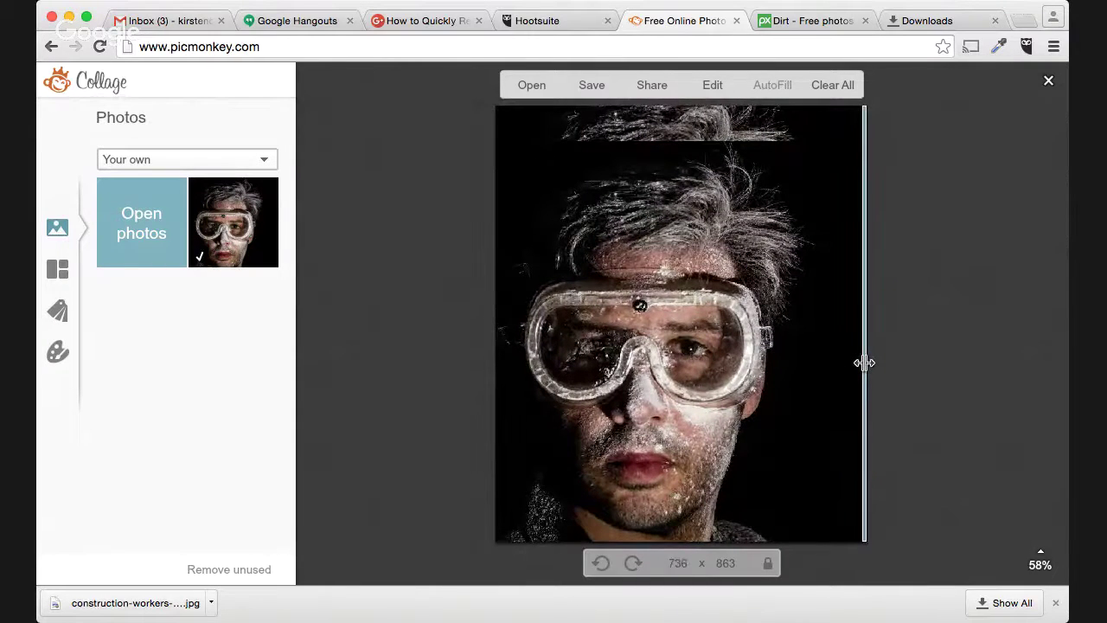
{"action": "left_click_drag", "start_coordinate": [725, 141], "coordinate": [718, 183]}
{"action": "mouse_move", "coordinate": [741, 141]}
{"action": "left_mouse_down"}
{"action": "mouse_move", "coordinate": [746, 197]}
{"action": "mouse_move", "coordinate": [729, 158]}
{"action": "left_mouse_up"}
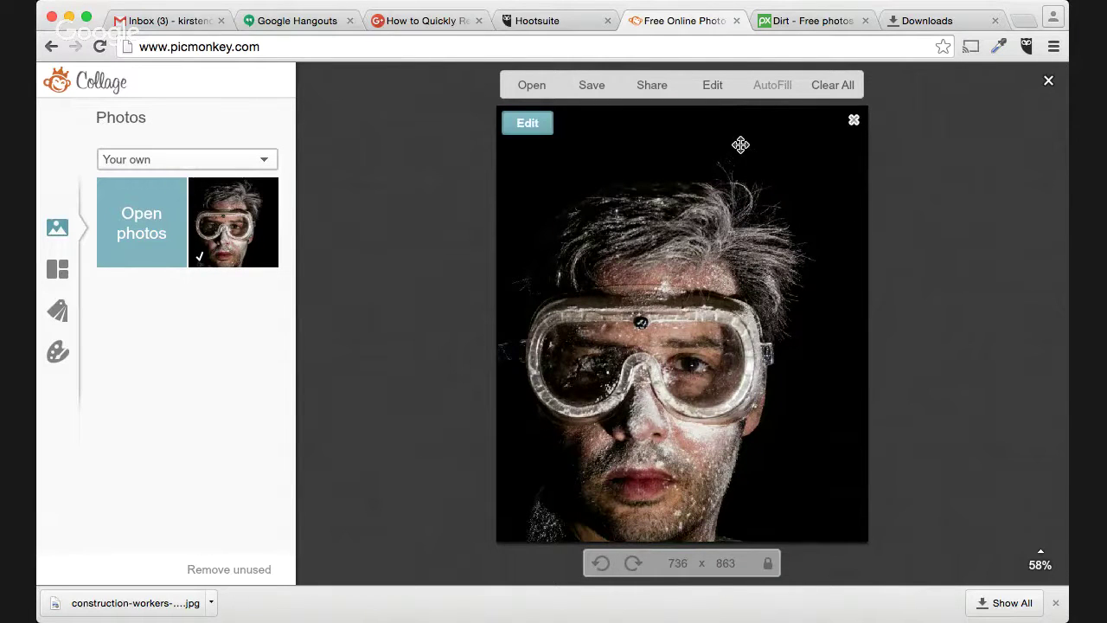
{"action": "left_click_drag", "start_coordinate": [718, 179], "coordinate": [717, 135]}
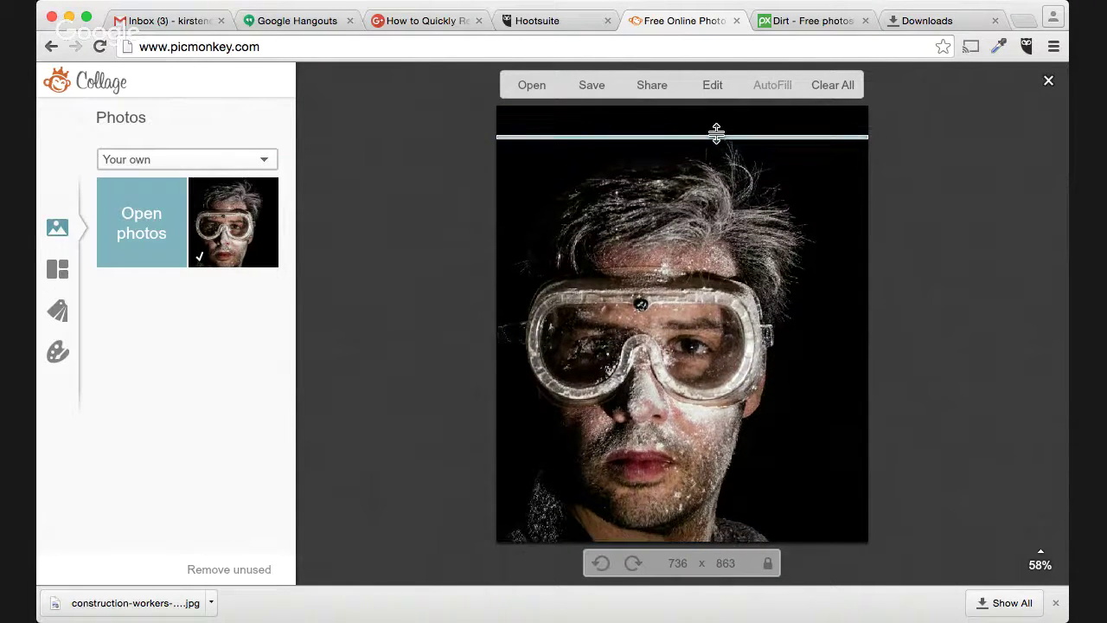
Set the collage size to 800 x 1200
{"action": "left_click", "coordinate": [716, 563]}
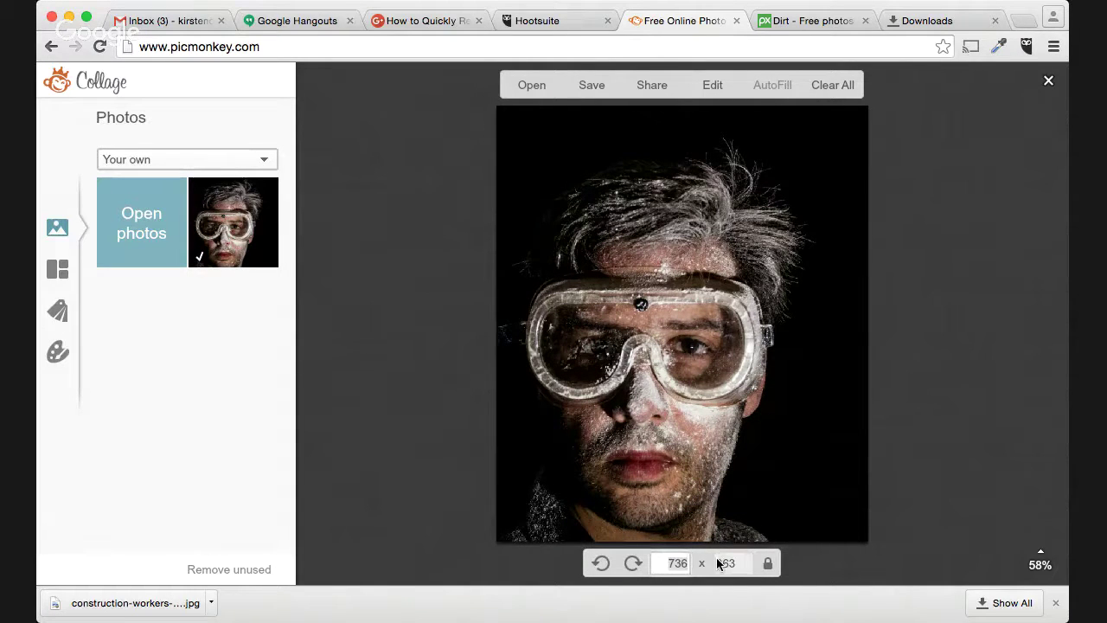
{"action": "type", "text": "12"}
{"action": "left_click", "coordinate": [725, 563]}
{"action": "type", "text": "1200"}
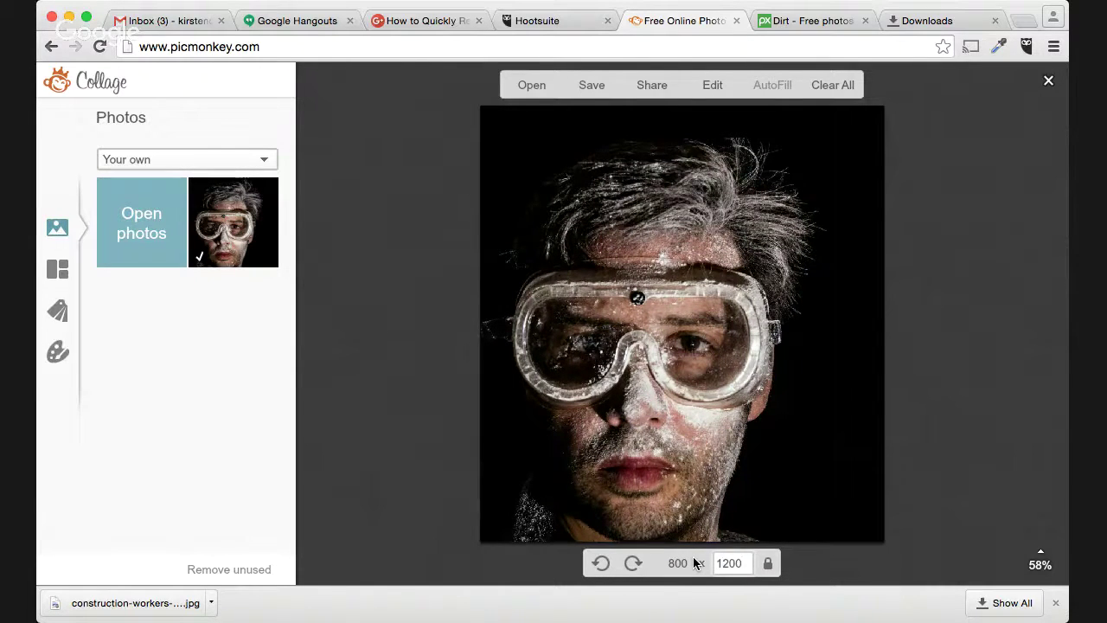
{"action": "key", "text": "Return"}
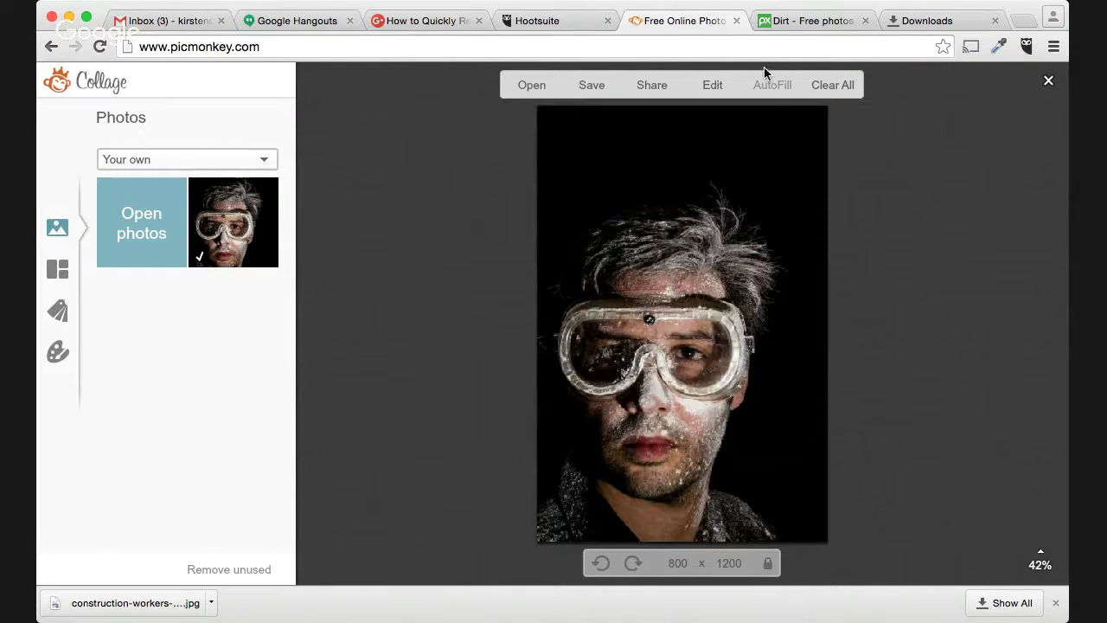
Open the collage in the Editor and add a text box in Avenir from your own fonts
{"action": "left_click", "coordinate": [713, 85]}
{"action": "left_click", "coordinate": [500, 383]}
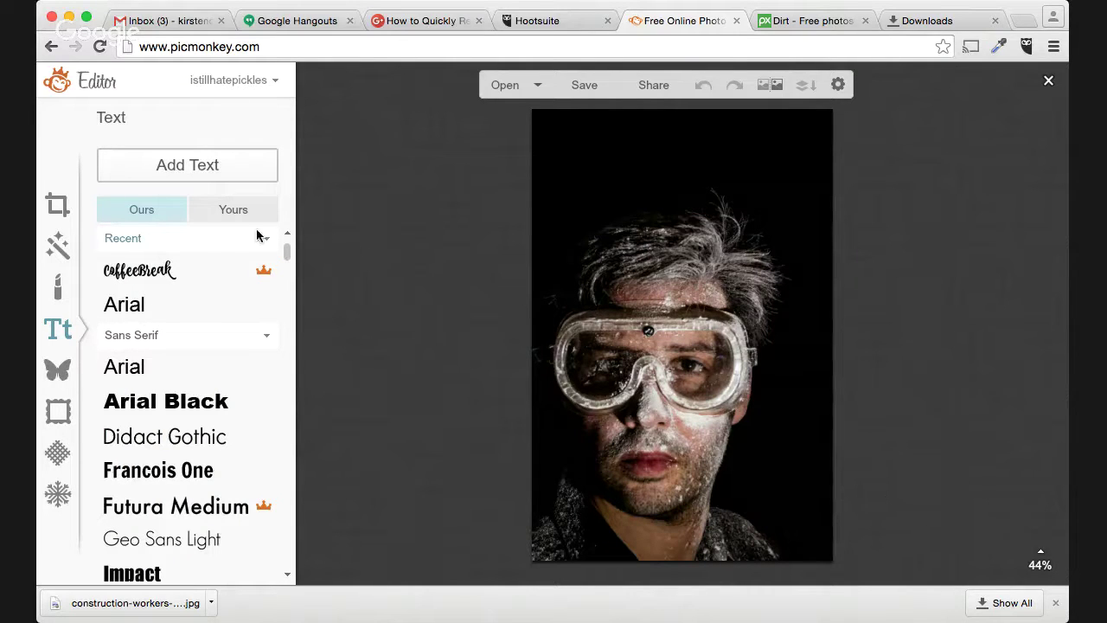
{"action": "left_click", "coordinate": [236, 211]}
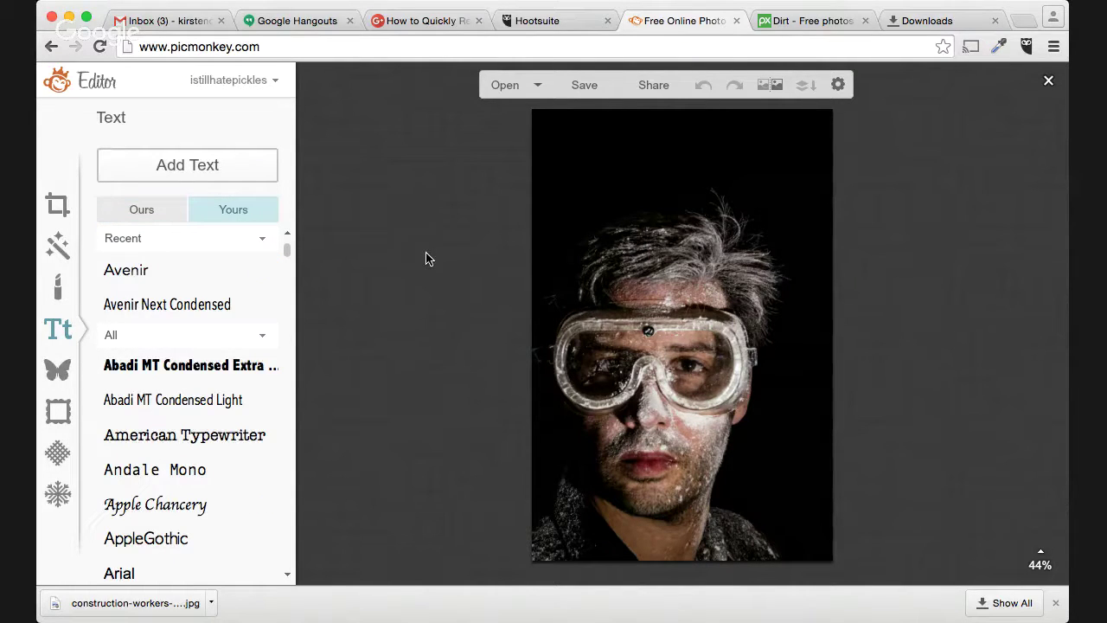
{"action": "left_click", "coordinate": [163, 277]}
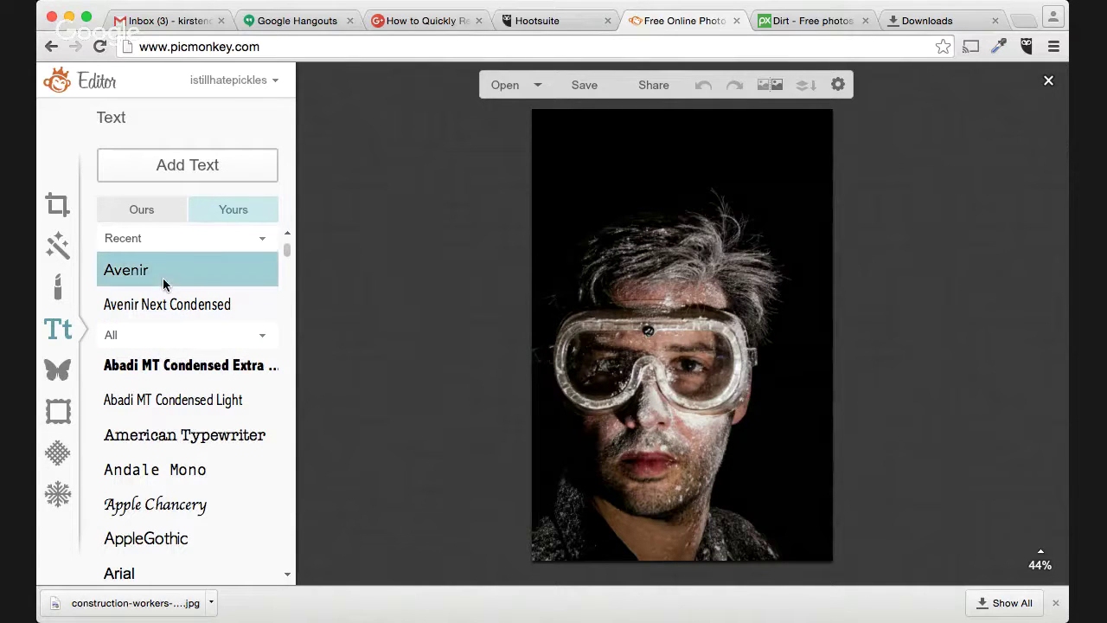
{"action": "left_click", "coordinate": [221, 168]}
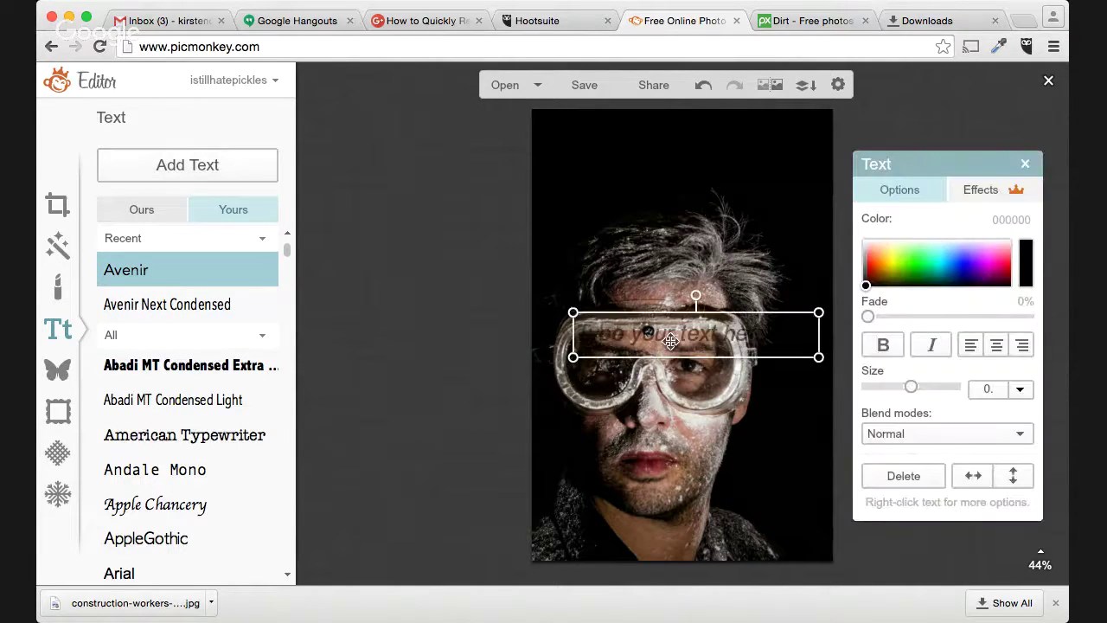
Move the text box to the black area above the head, start it with "How mu" and make the text bold
{"action": "left_click_drag", "start_coordinate": [666, 333], "coordinate": [650, 165]}
{"action": "left_click", "coordinate": [657, 169]}
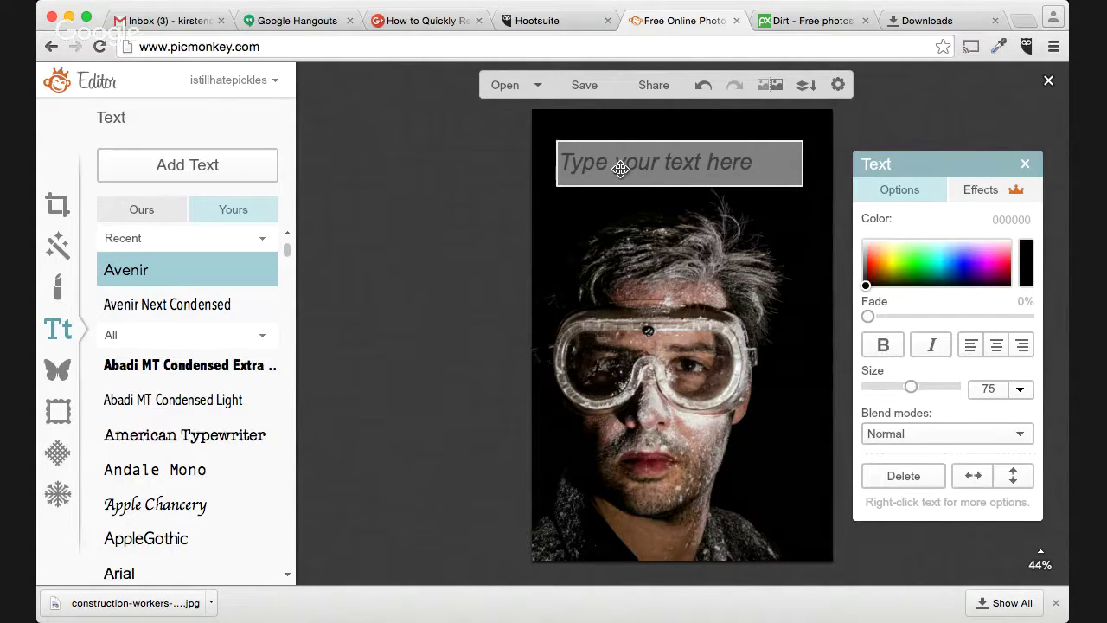
{"action": "type", "text": "How mu"}
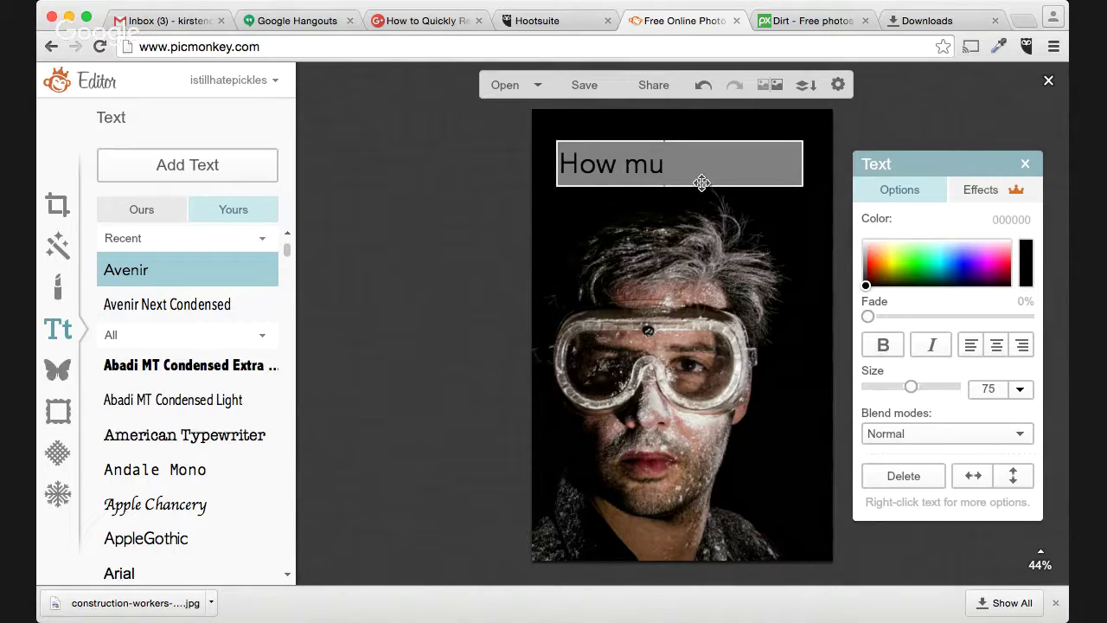
{"action": "left_click", "coordinate": [882, 347]}
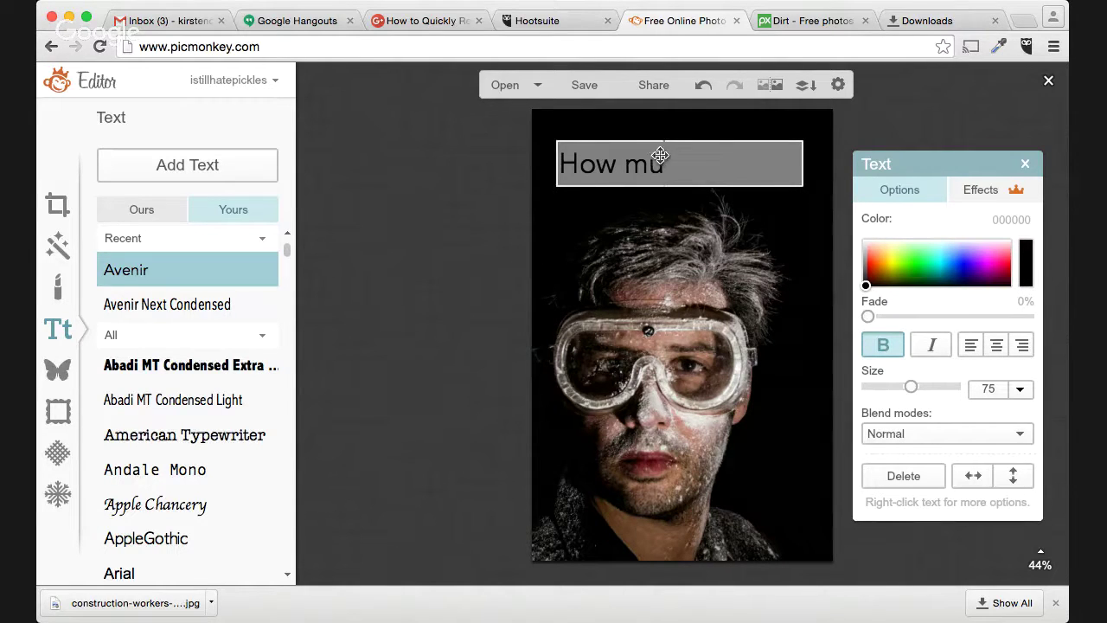
{"action": "left_click_drag", "start_coordinate": [662, 164], "coordinate": [521, 156]}
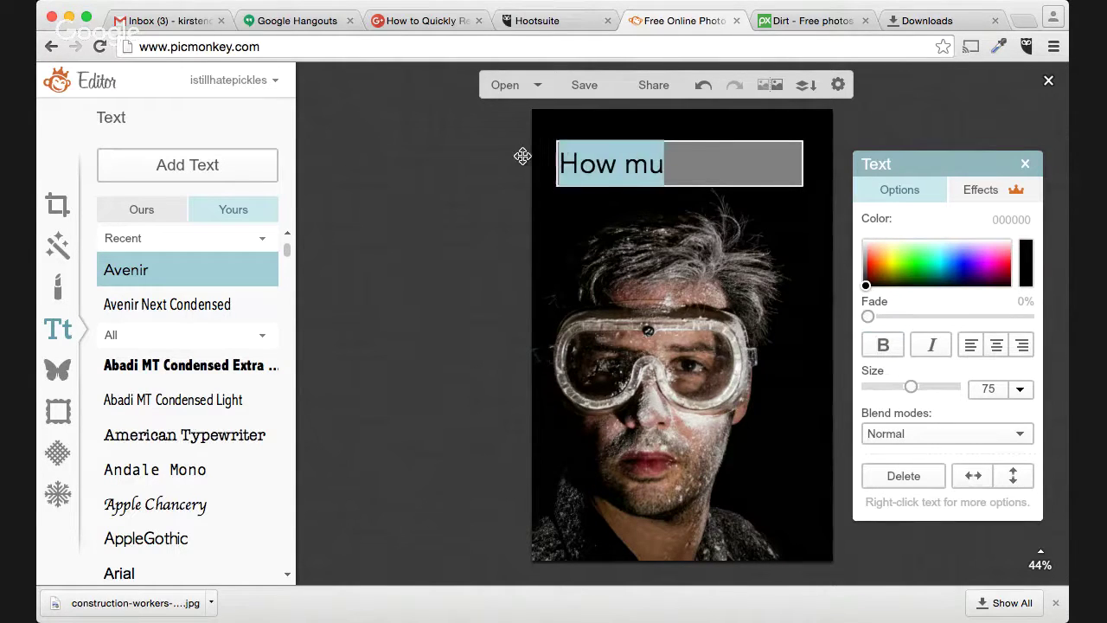
{"action": "left_click", "coordinate": [883, 346]}
{"action": "left_click", "coordinate": [681, 169]}
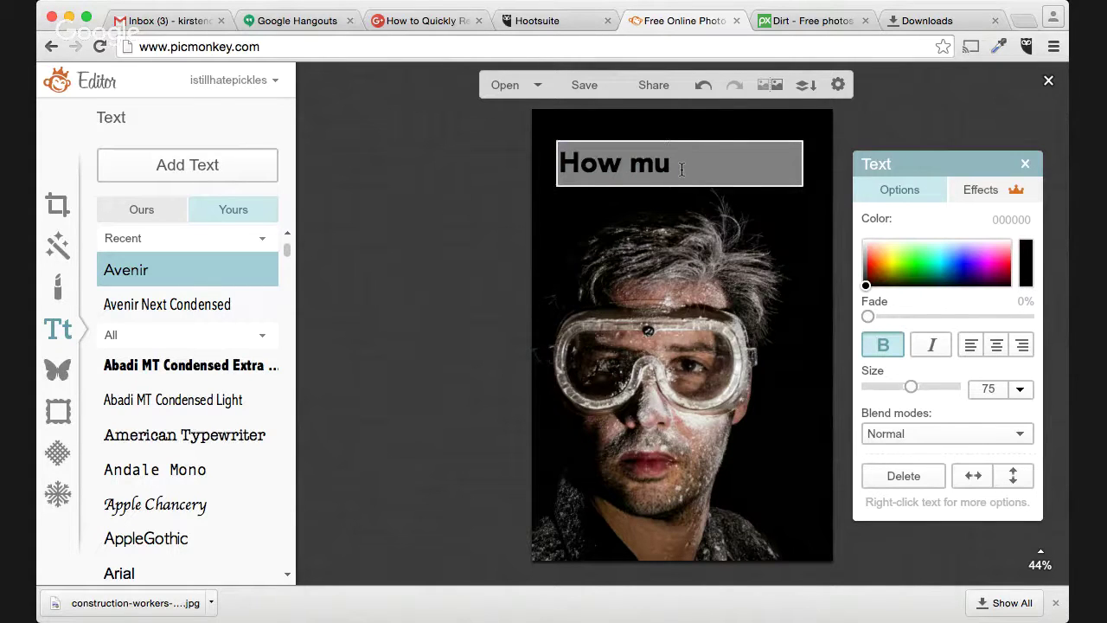
Revise and complete the title so it reads "How Much Dirt Should You Share?"
{"action": "type", "text": "ch"}
{"action": "key", "text": "BackSpace"}
{"action": "key", "text": "BackSpace"}
{"action": "key", "text": "BackSpace"}
{"action": "key", "text": "BackSpace"}
{"action": "type", "text": "Much Transpa"}
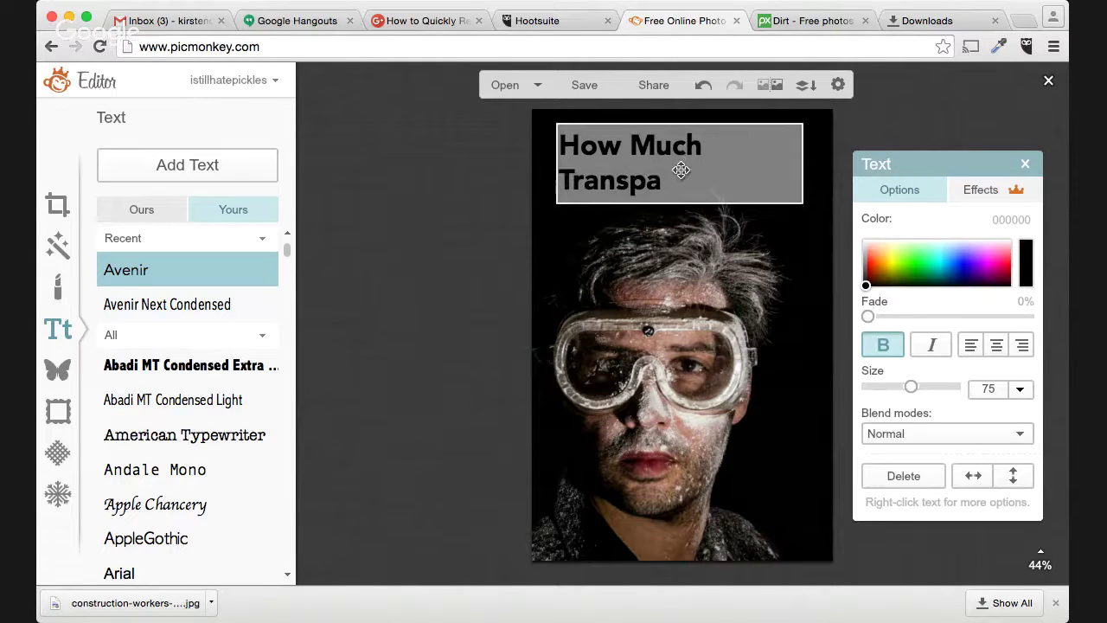
{"action": "key", "text": "BackSpace"}
{"action": "key", "text": "BackSpace"}
{"action": "key", "text": "BackSpace"}
{"action": "key", "text": "BackSpace"}
{"action": "key", "text": "BackSpace"}
{"action": "key", "text": "BackSpace"}
{"action": "key", "text": "BackSpace"}
{"action": "type", "text": "Dirty"}
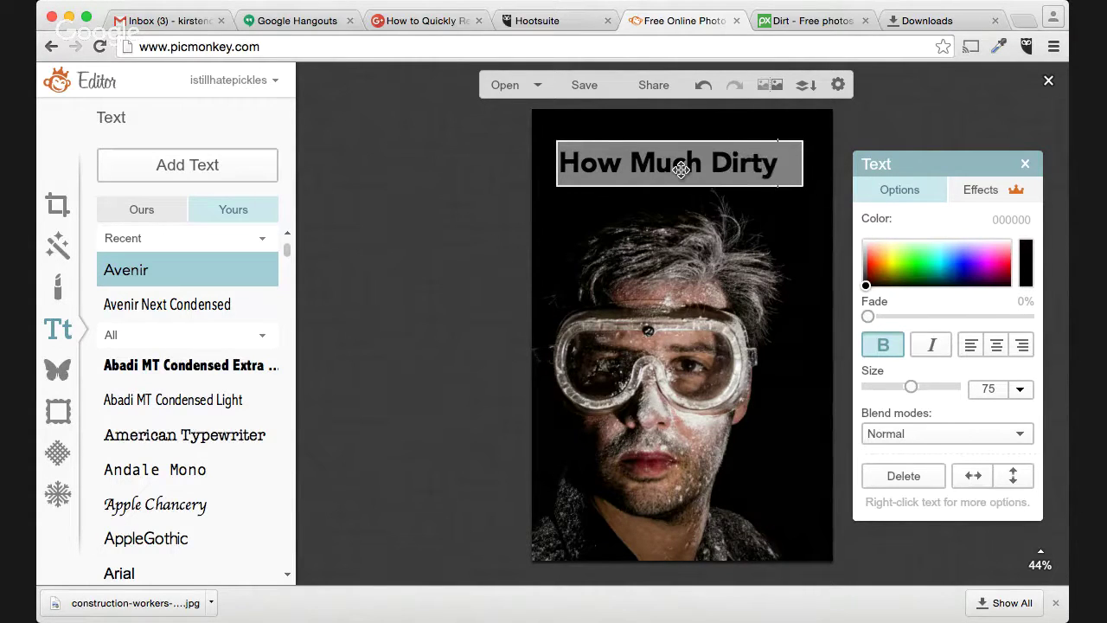
{"action": "key", "text": "BackSpace"}
{"action": "type", "text": " Should"}
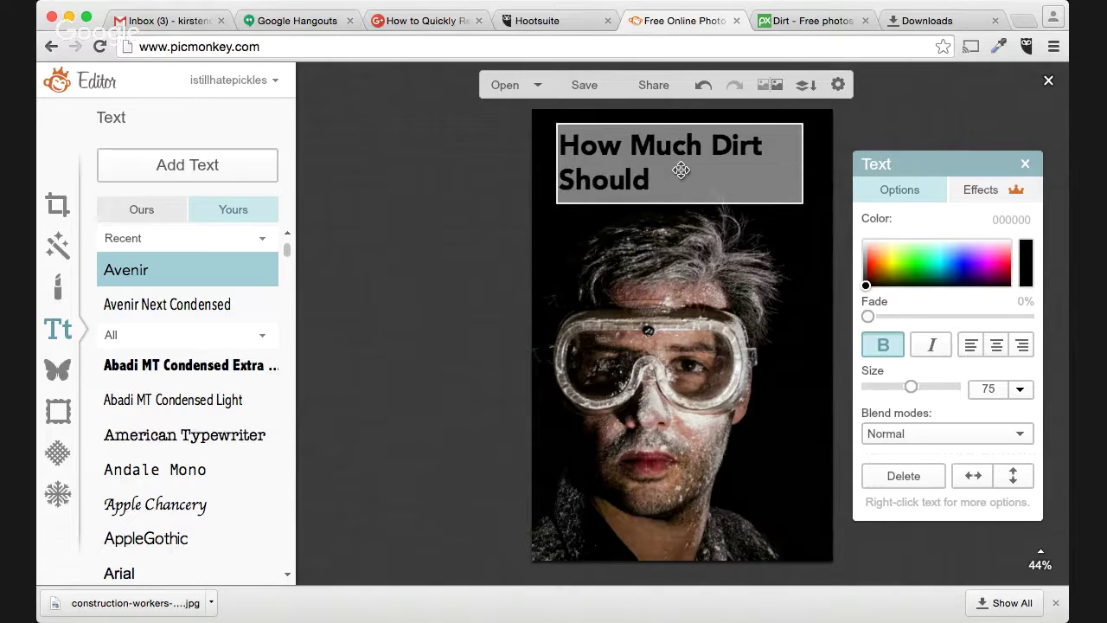
{"action": "type", "text": " You Shar"}
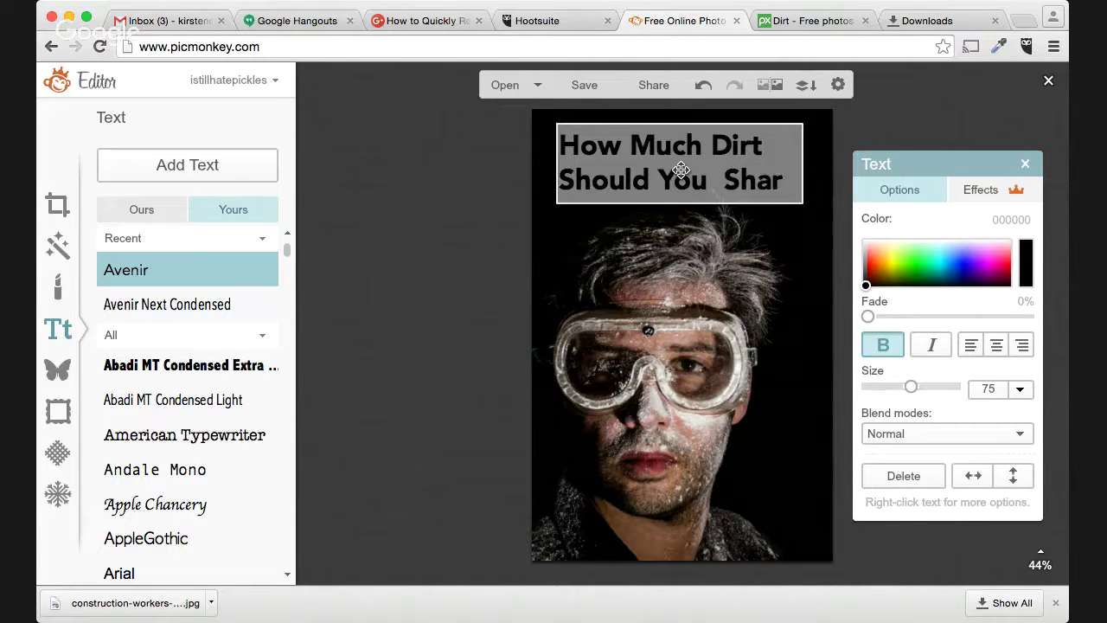
{"action": "key", "text": "BackSpace"}
{"action": "key", "text": "BackSpace"}
{"action": "key", "text": "BackSpace"}
{"action": "key", "text": "BackSpace"}
{"action": "key", "text": "BackSpace"}
{"action": "type", "text": "Share?"}
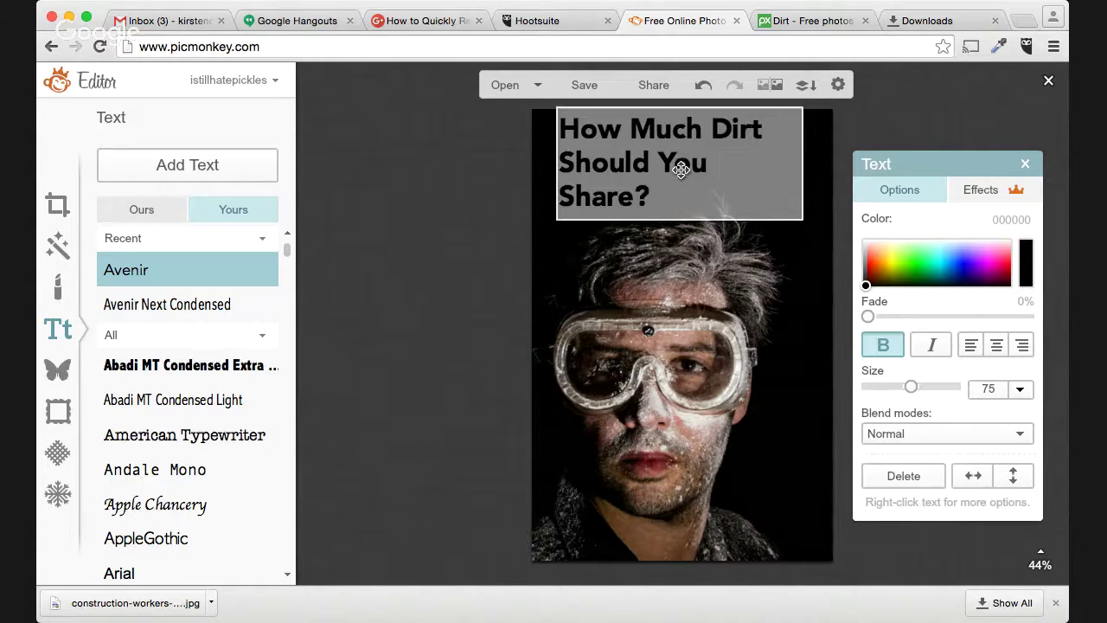
Lower the title's text box slightly and widen it so the title fits on two lines
{"action": "left_click", "coordinate": [737, 183]}
{"action": "left_click_drag", "start_coordinate": [731, 178], "coordinate": [732, 198]}
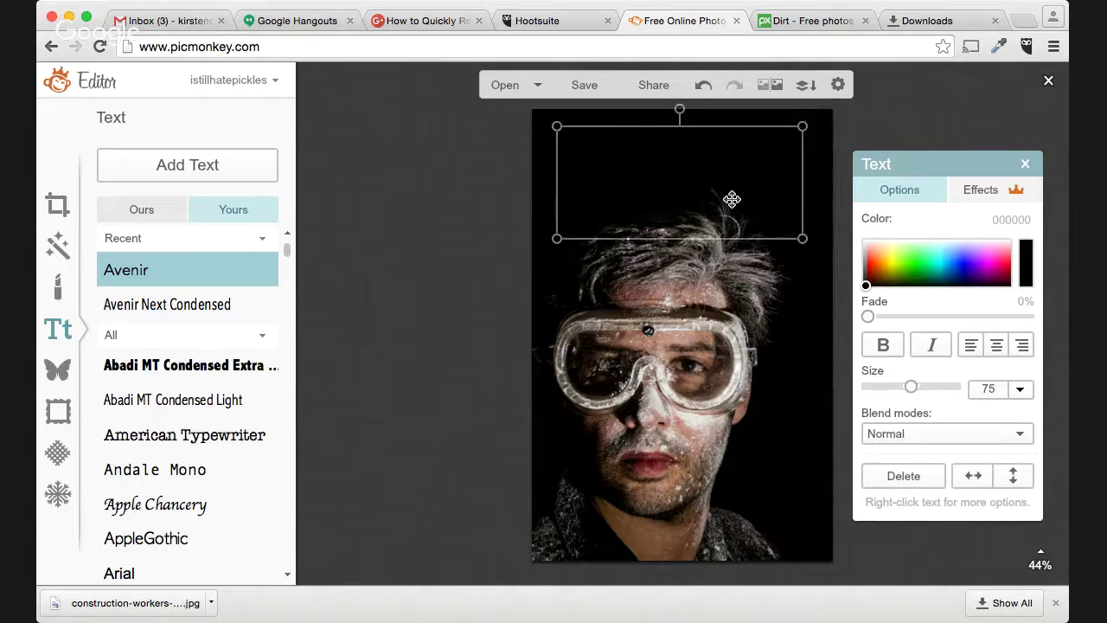
{"action": "left_click_drag", "start_coordinate": [806, 196], "coordinate": [819, 191]}
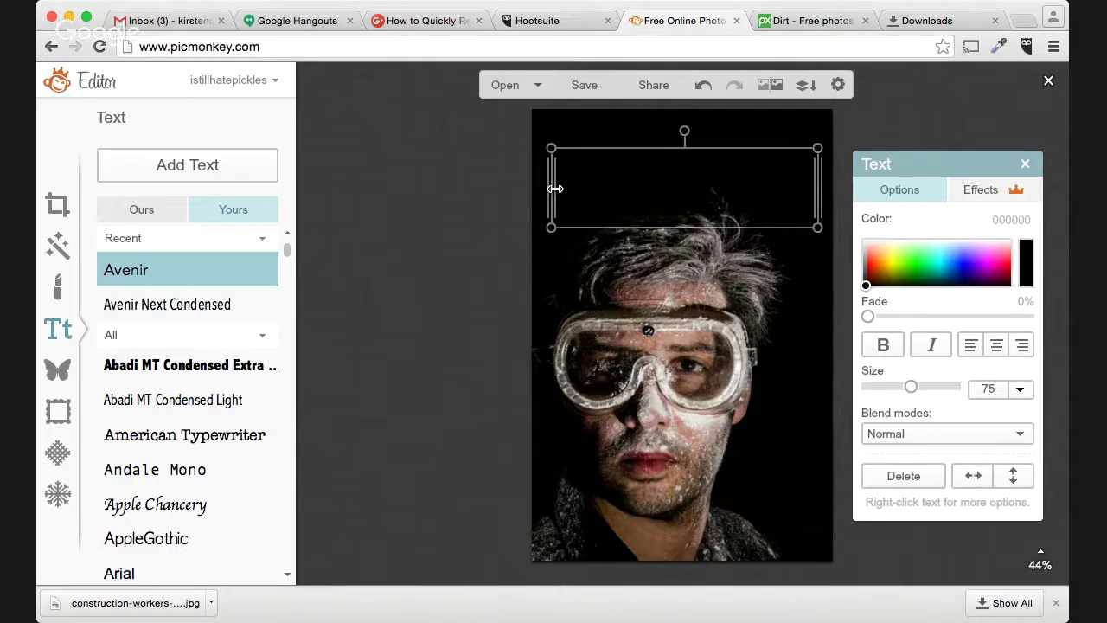
Set the whole title's text colour to off-white fafafa and centre-align it
{"action": "left_click", "coordinate": [636, 192]}
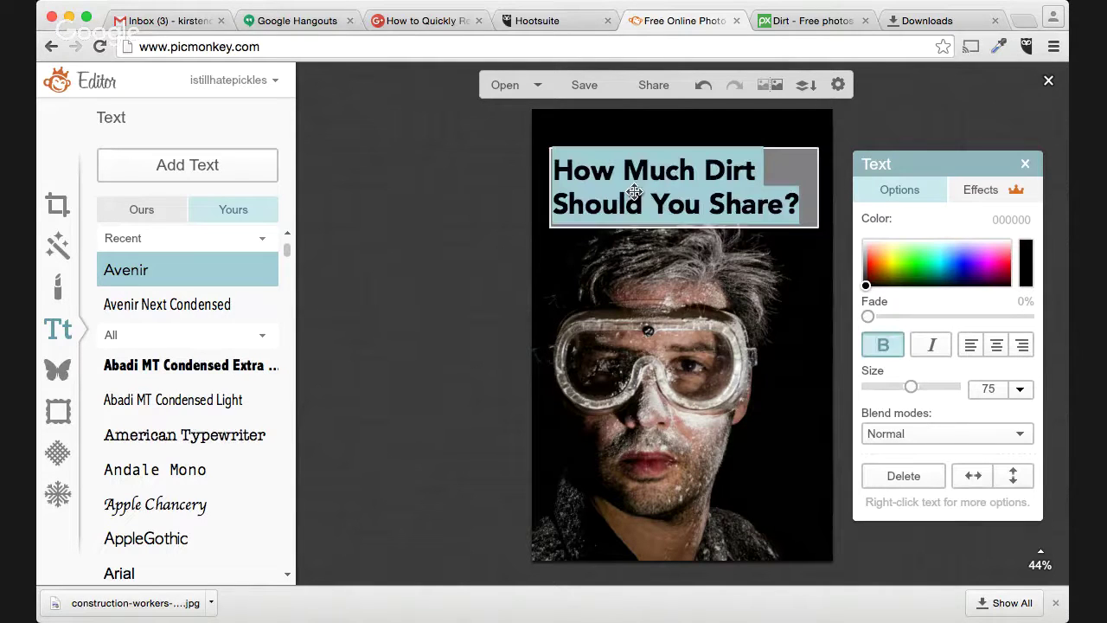
{"action": "left_click", "coordinate": [865, 240]}
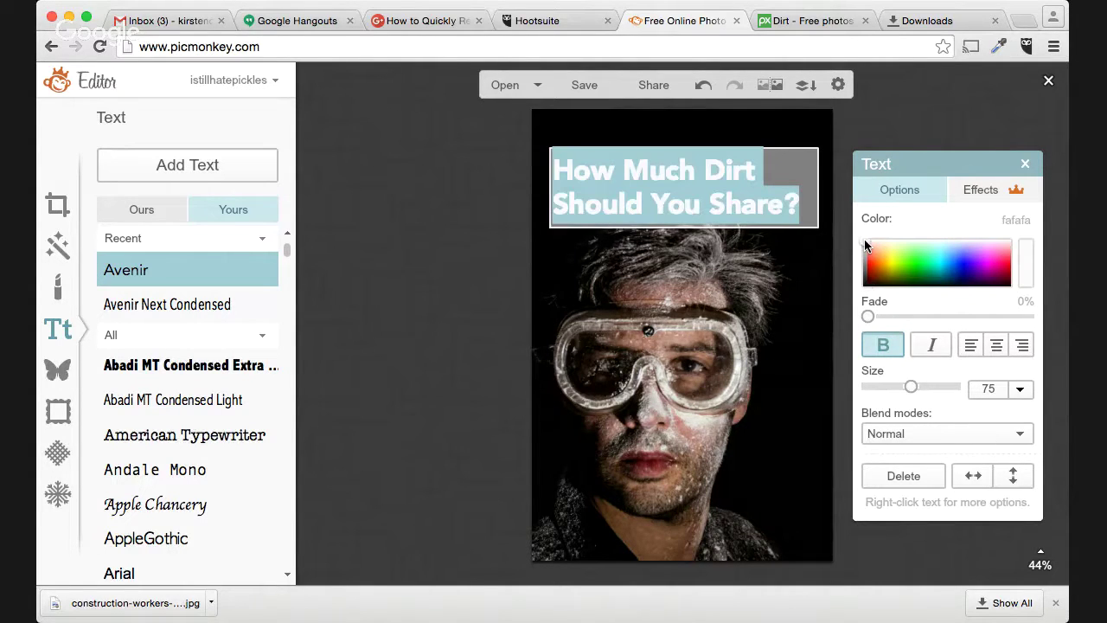
{"action": "left_click", "coordinate": [999, 346]}
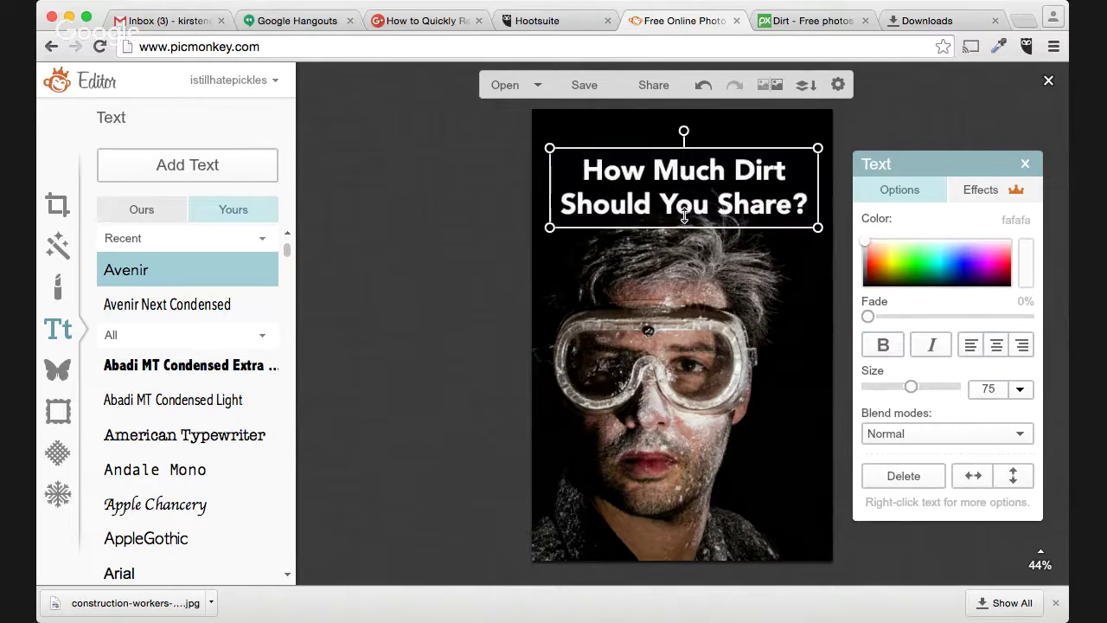
Move the title up above the hair, scale it down slightly and centre it across the image
{"action": "left_click", "coordinate": [685, 216]}
{"action": "left_click_drag", "start_coordinate": [682, 199], "coordinate": [674, 178]}
{"action": "left_click", "coordinate": [313, 281]}
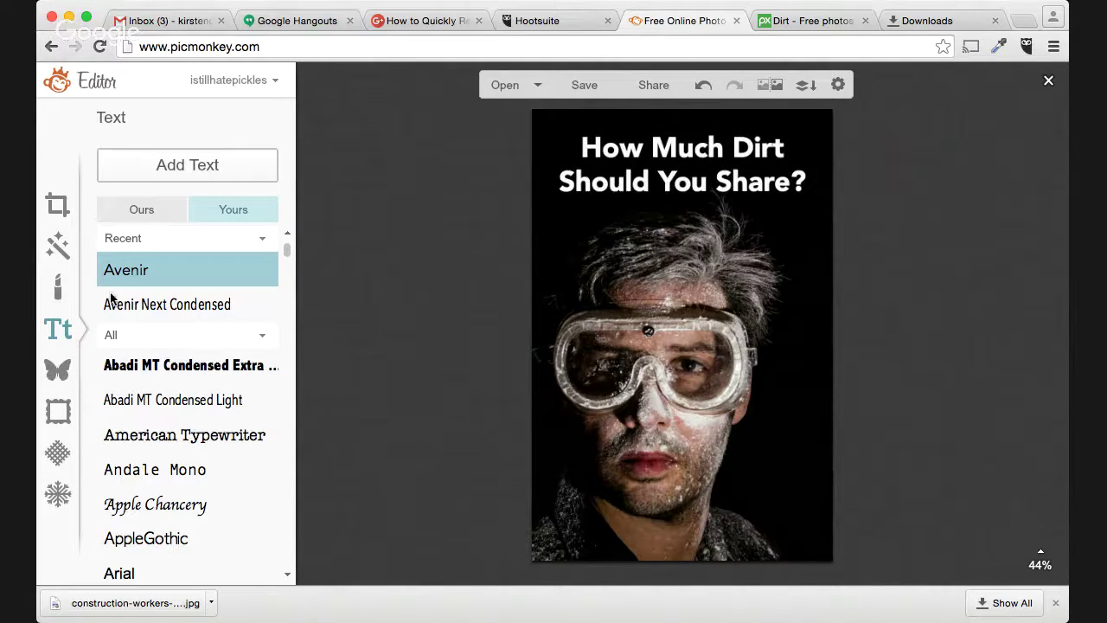
{"action": "left_click", "coordinate": [674, 183]}
{"action": "left_click_drag", "start_coordinate": [817, 205], "coordinate": [798, 195]}
{"action": "left_click_drag", "start_coordinate": [657, 147], "coordinate": [680, 148]}
{"action": "left_click", "coordinate": [361, 245]}
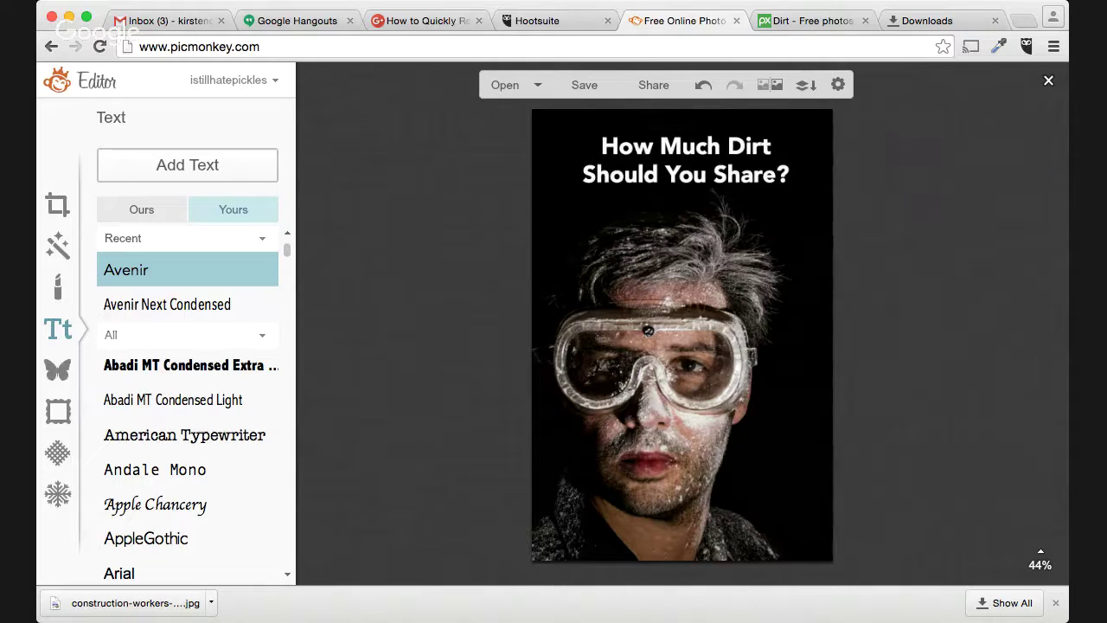
Add a geometric rectangle overlay and place it over the start of the title
{"action": "left_click", "coordinate": [57, 369]}
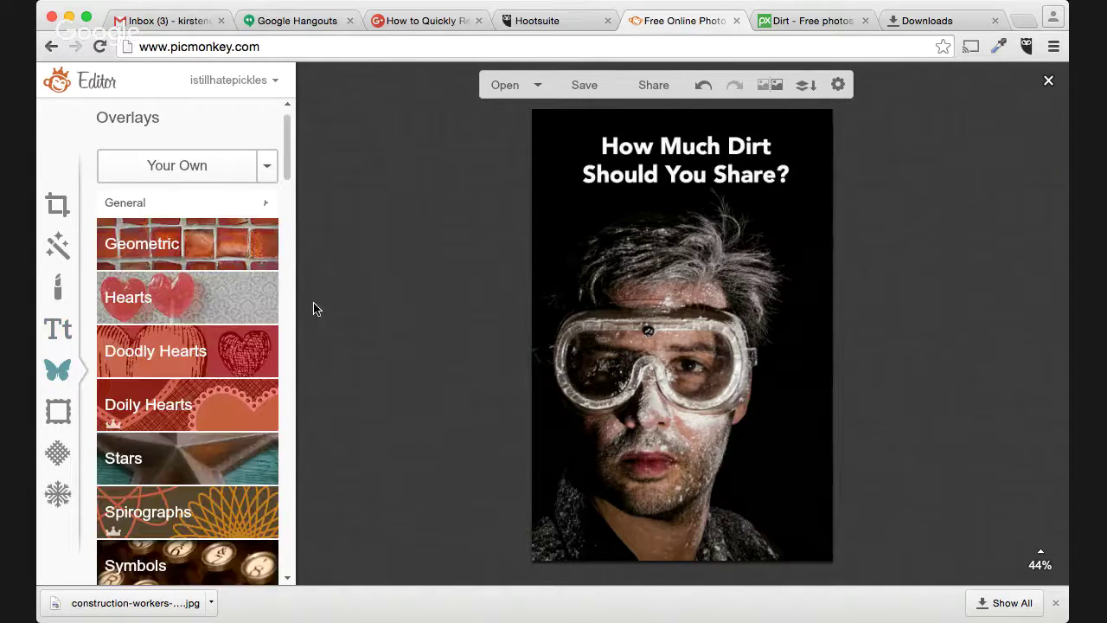
{"action": "left_click", "coordinate": [233, 255]}
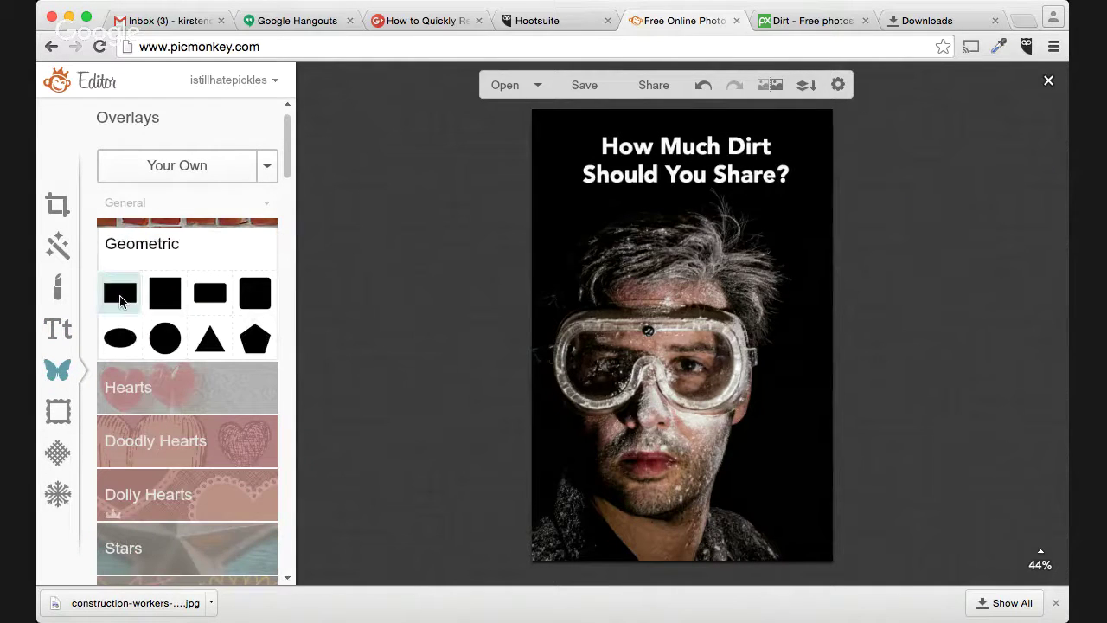
{"action": "left_click", "coordinate": [120, 293]}
{"action": "left_click_drag", "start_coordinate": [696, 329], "coordinate": [613, 176]}
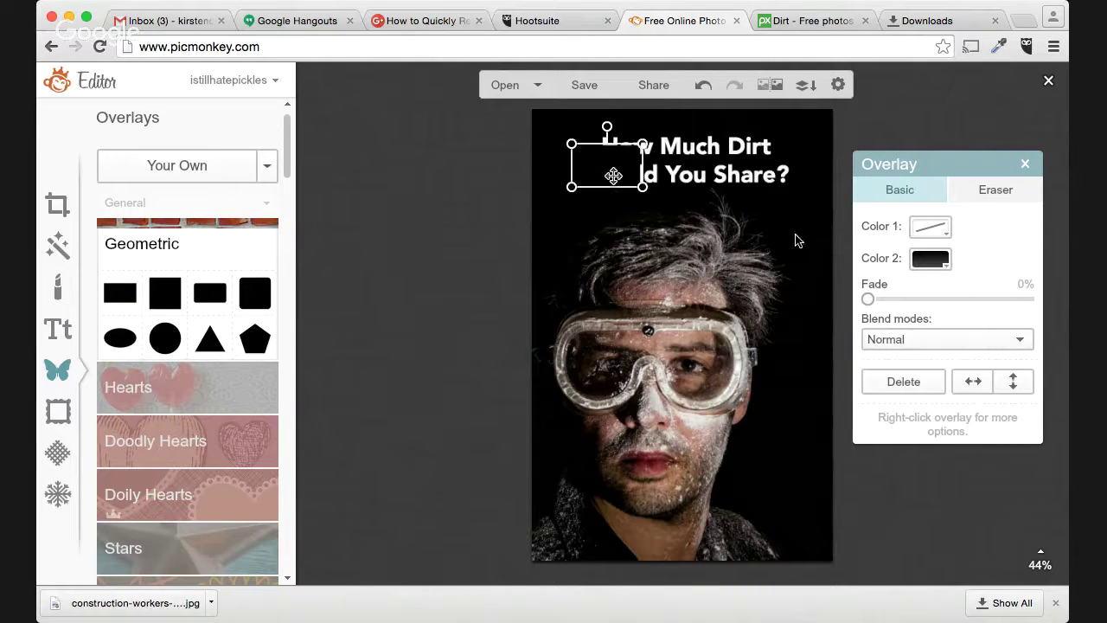
Give the rectangle overlay a dark grey 2e2e2e fill and a light grey outline
{"action": "left_click", "coordinate": [947, 271]}
{"action": "left_click", "coordinate": [914, 355]}
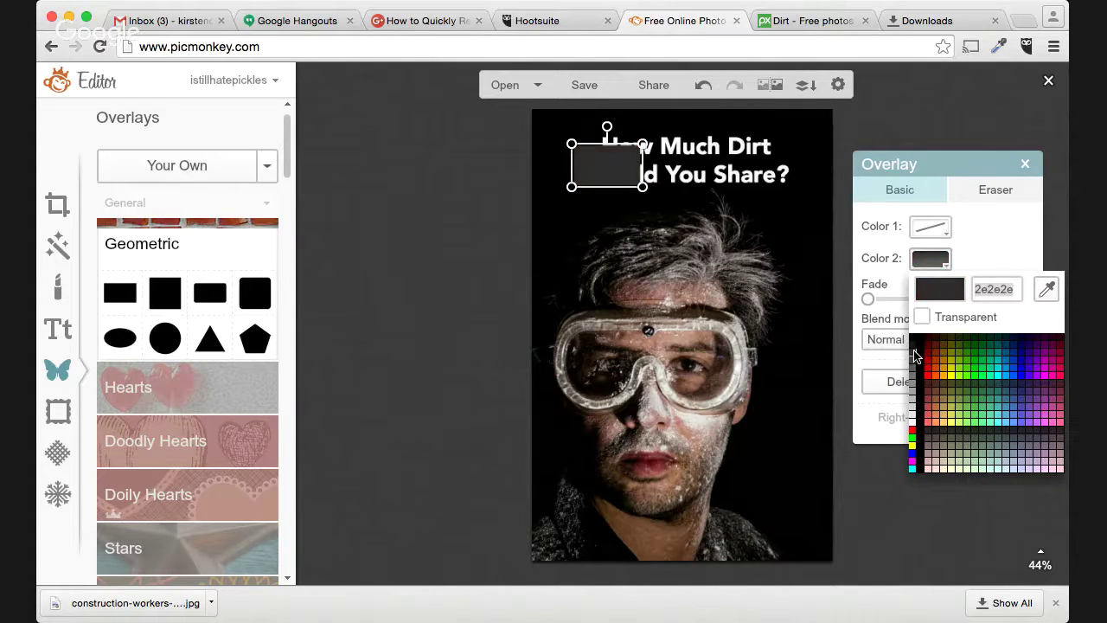
{"action": "left_click", "coordinate": [947, 231]}
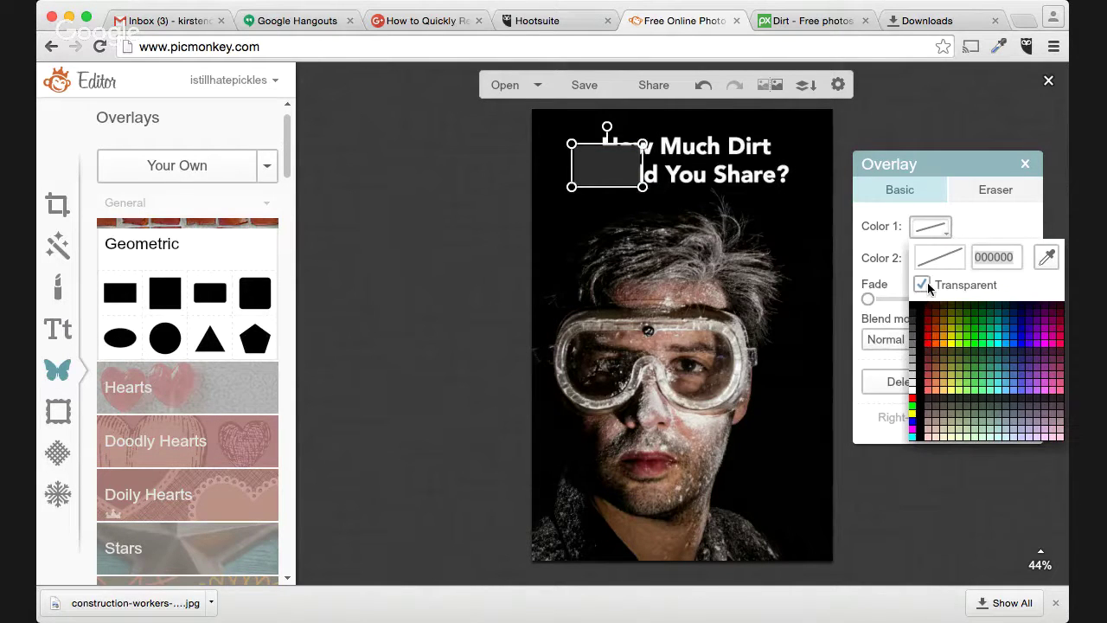
{"action": "left_click", "coordinate": [915, 383]}
Stretch the rectangle so it frames both title lines with an even margin, and make its fill transparent
{"action": "left_click_drag", "start_coordinate": [637, 170], "coordinate": [782, 166]}
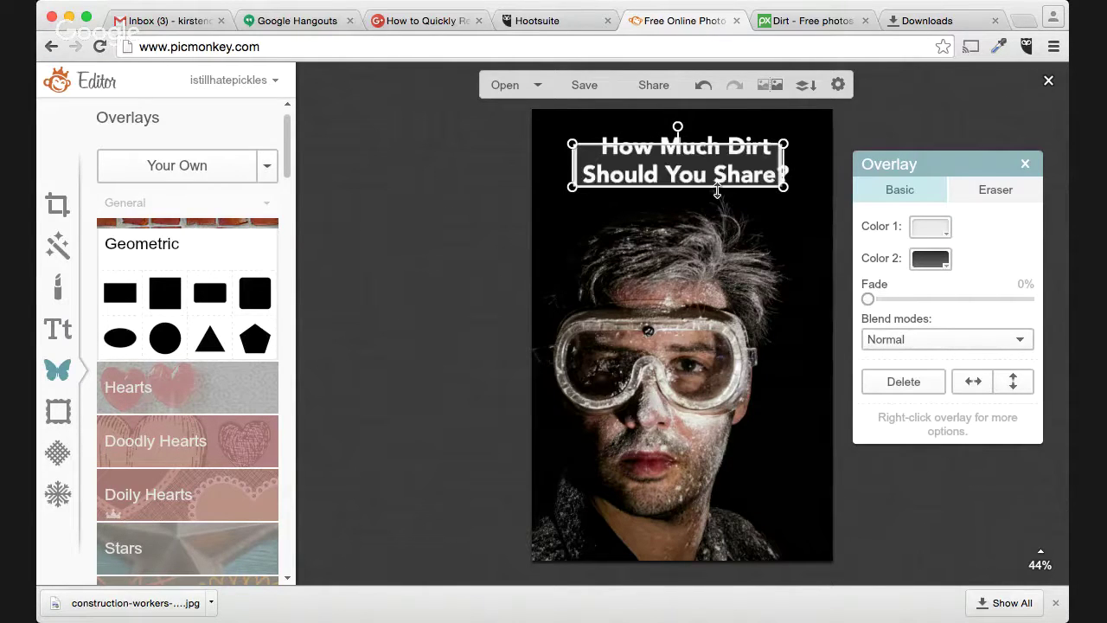
{"action": "left_click_drag", "start_coordinate": [654, 141], "coordinate": [656, 126]}
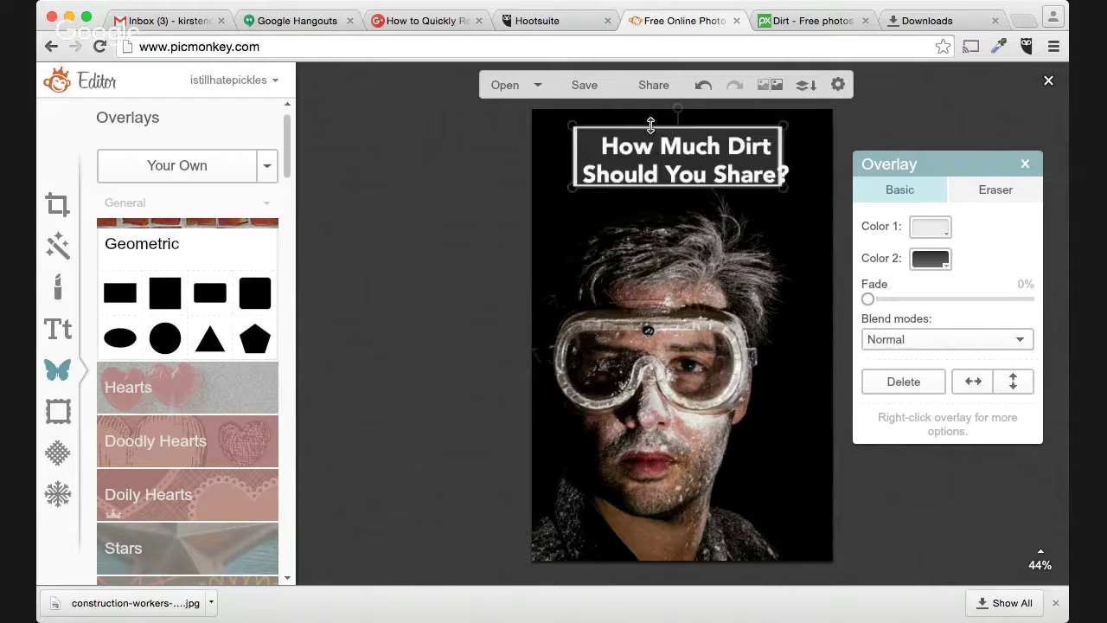
{"action": "mouse_move", "coordinate": [571, 156]}
{"action": "left_mouse_down"}
{"action": "mouse_move", "coordinate": [554, 156]}
{"action": "mouse_move", "coordinate": [565, 155]}
{"action": "left_mouse_up"}
{"action": "left_click_drag", "start_coordinate": [785, 169], "coordinate": [805, 169]}
{"action": "left_click_drag", "start_coordinate": [716, 191], "coordinate": [720, 167]}
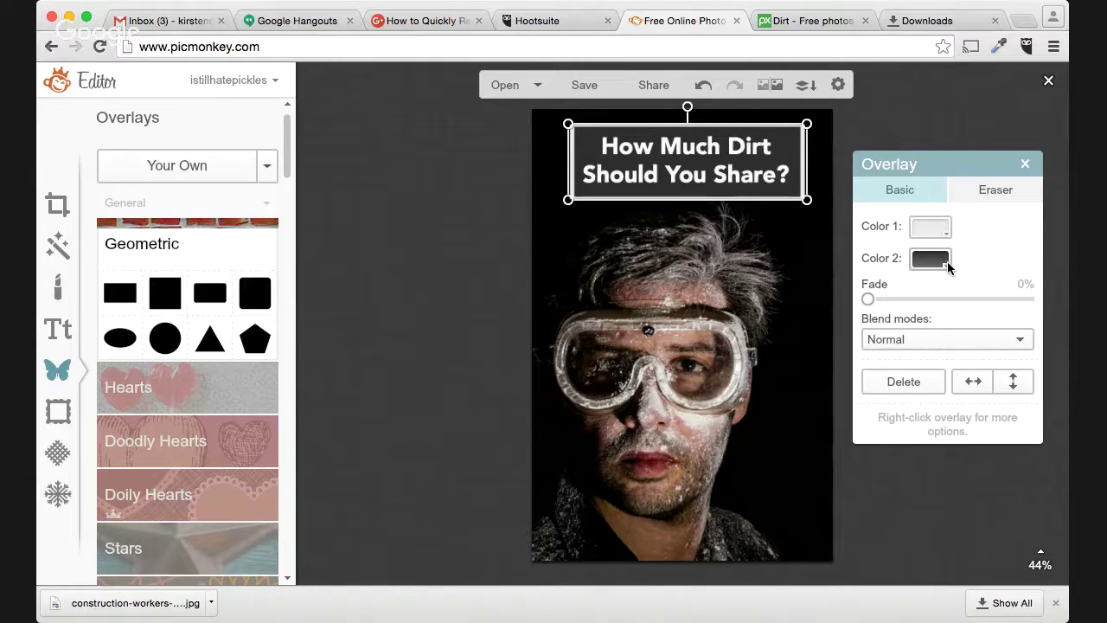
{"action": "left_click", "coordinate": [948, 267]}
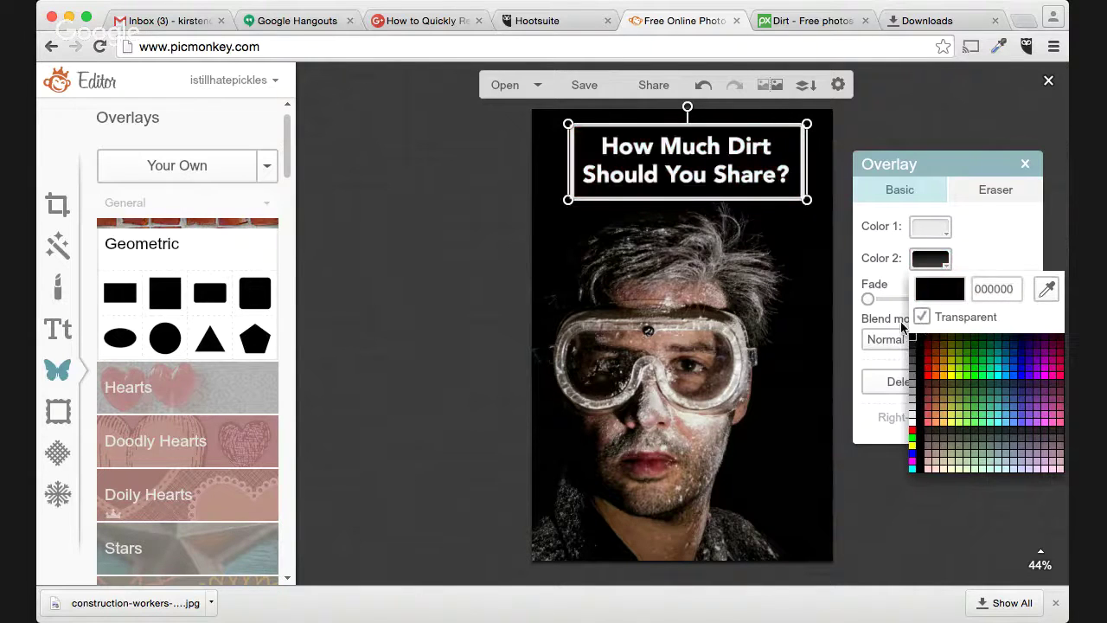
{"action": "left_click", "coordinate": [837, 364]}
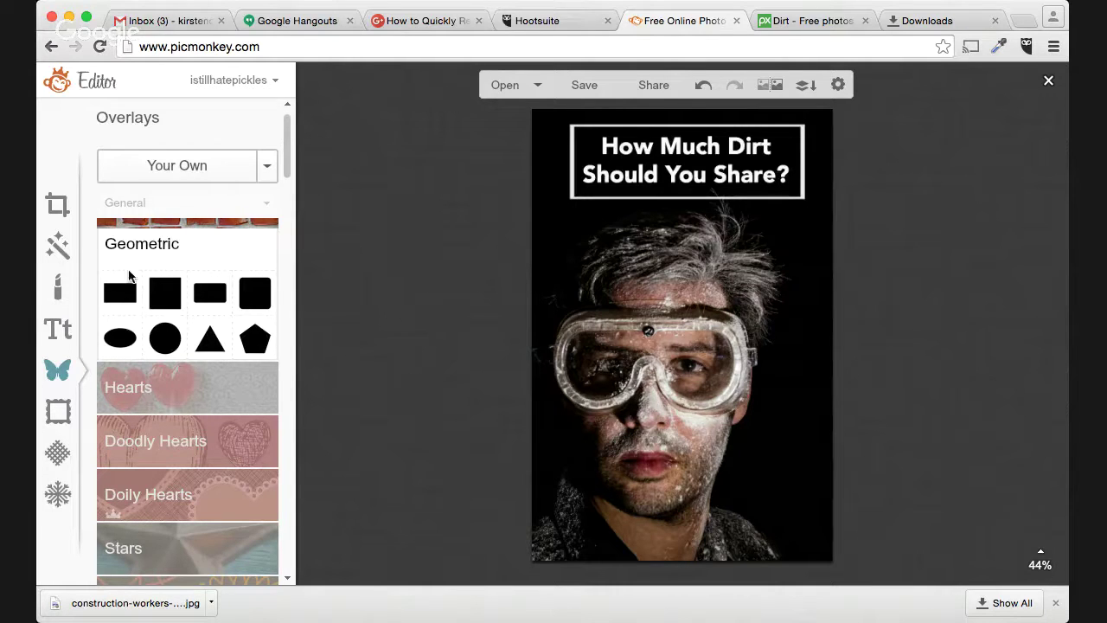
{"action": "left_click", "coordinate": [59, 333]}
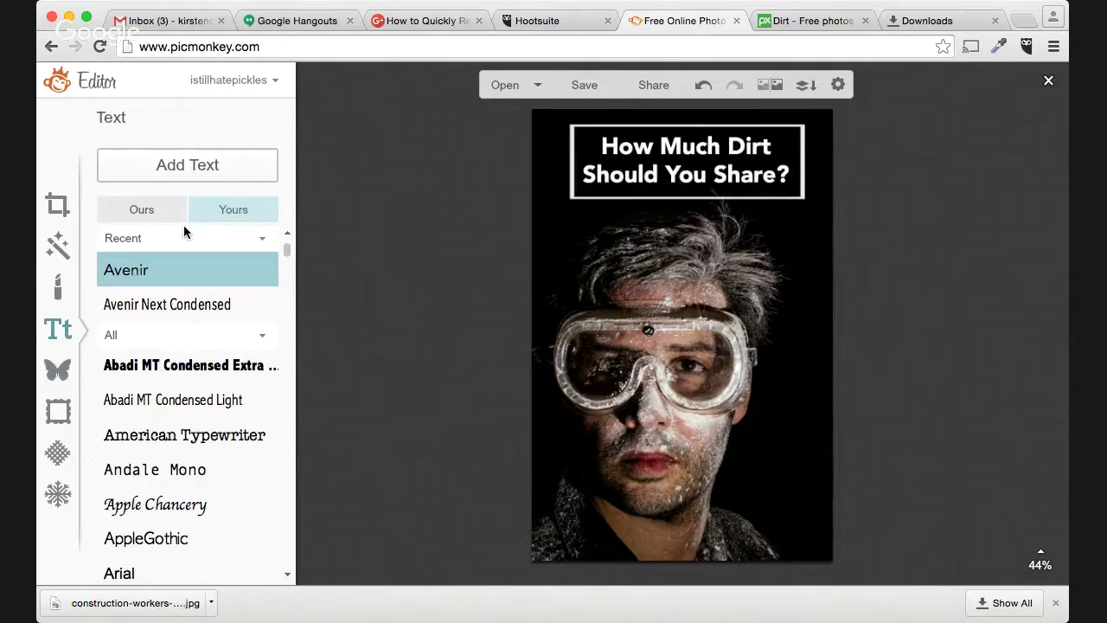
{"action": "left_click", "coordinate": [184, 306]}
{"action": "left_click", "coordinate": [174, 168]}
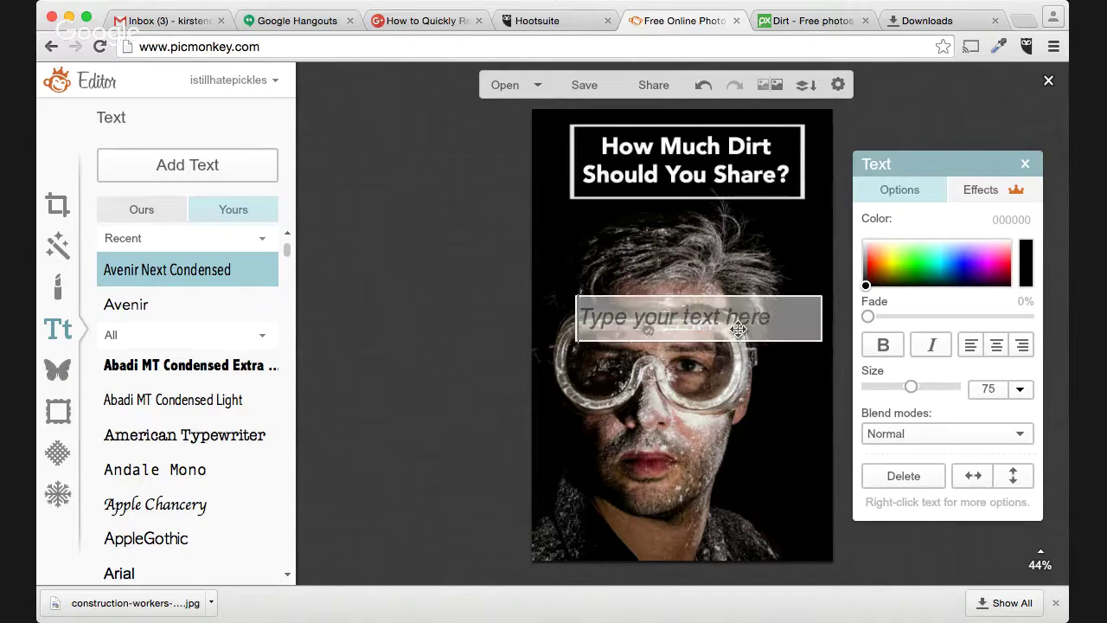
{"action": "type", "text": "www."}
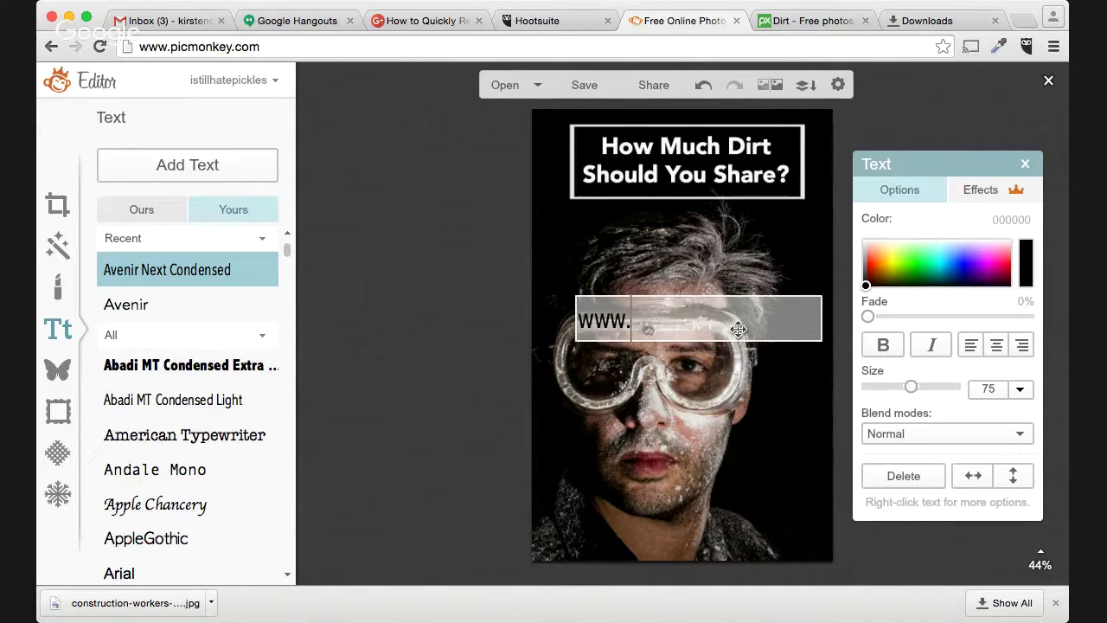
{"action": "type", "text": "createifwr"}
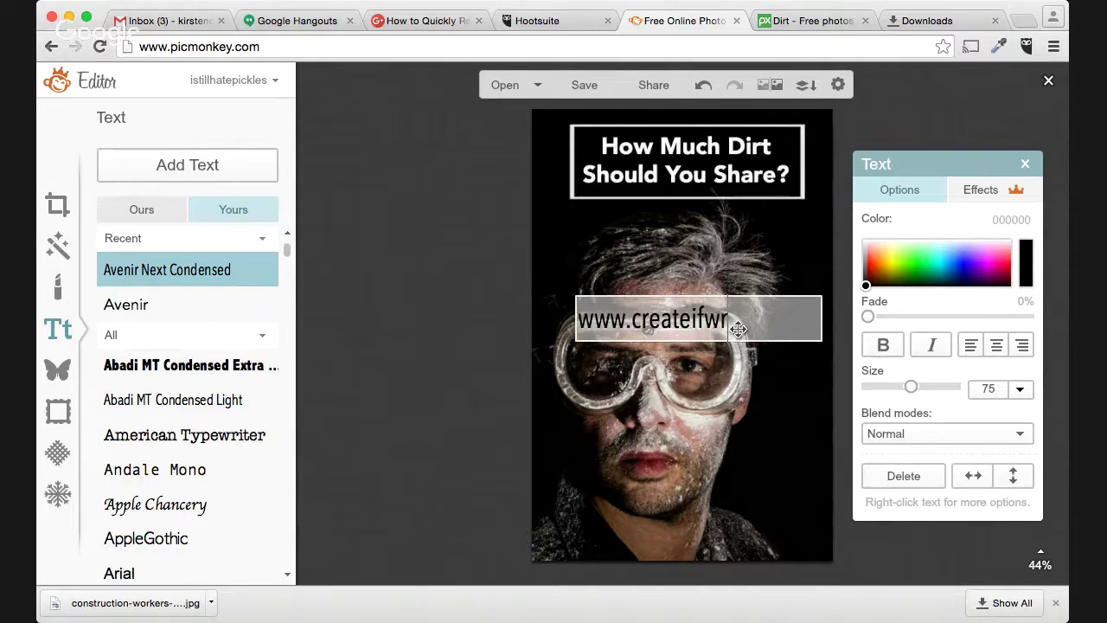
{"action": "type", "text": "iting.com"}
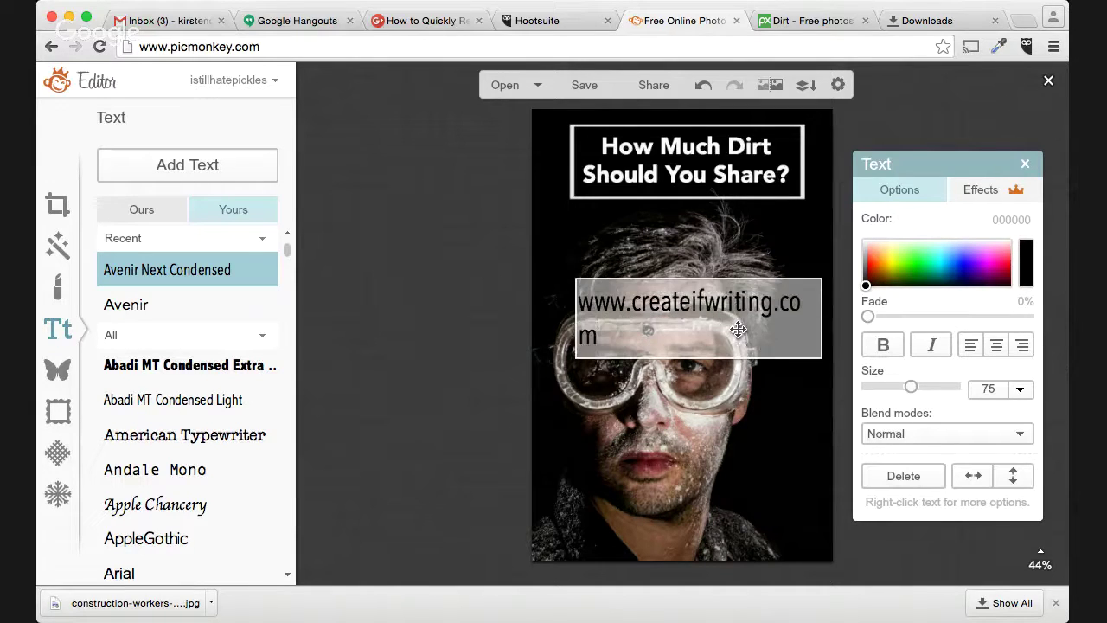
Set the whole web address's text colour to white ffffff
{"action": "key", "text": "super+a"}
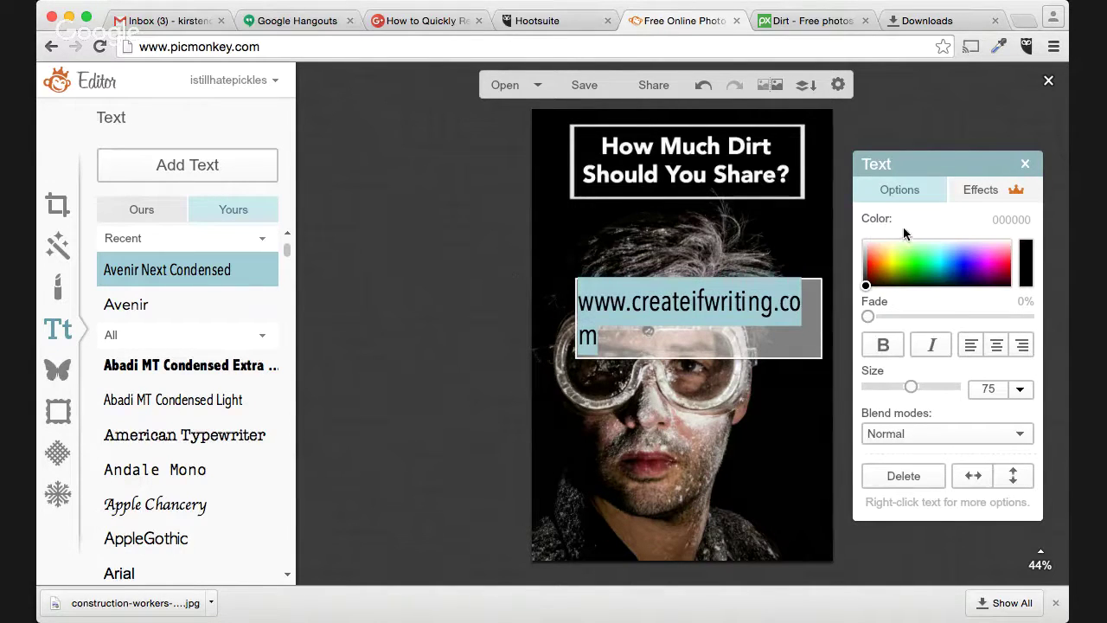
{"action": "left_click", "coordinate": [865, 243]}
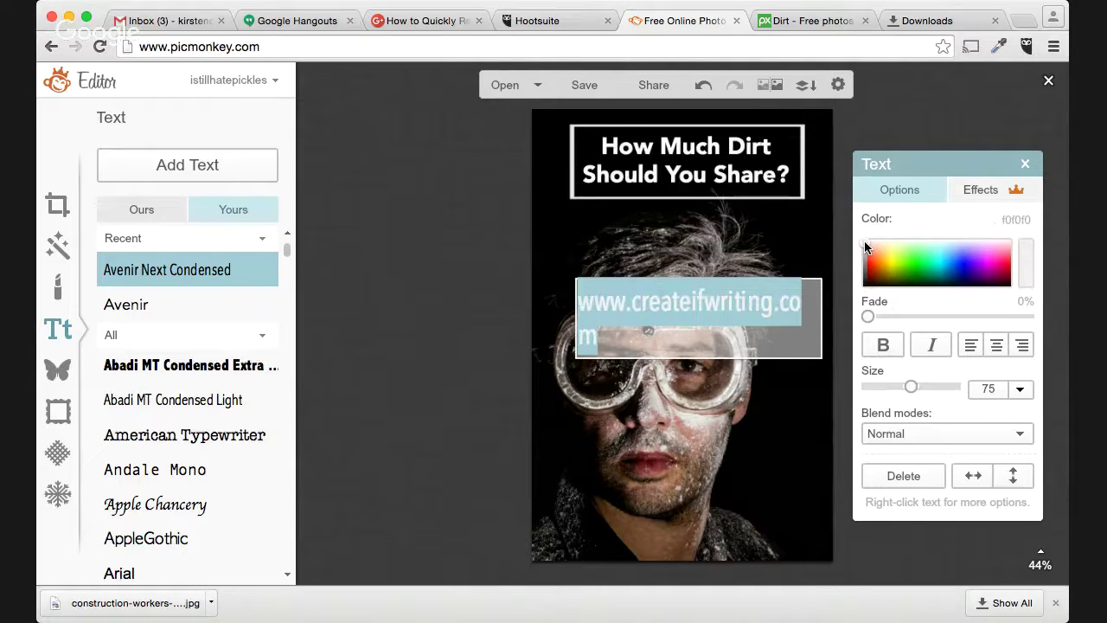
{"action": "left_click", "coordinate": [867, 247]}
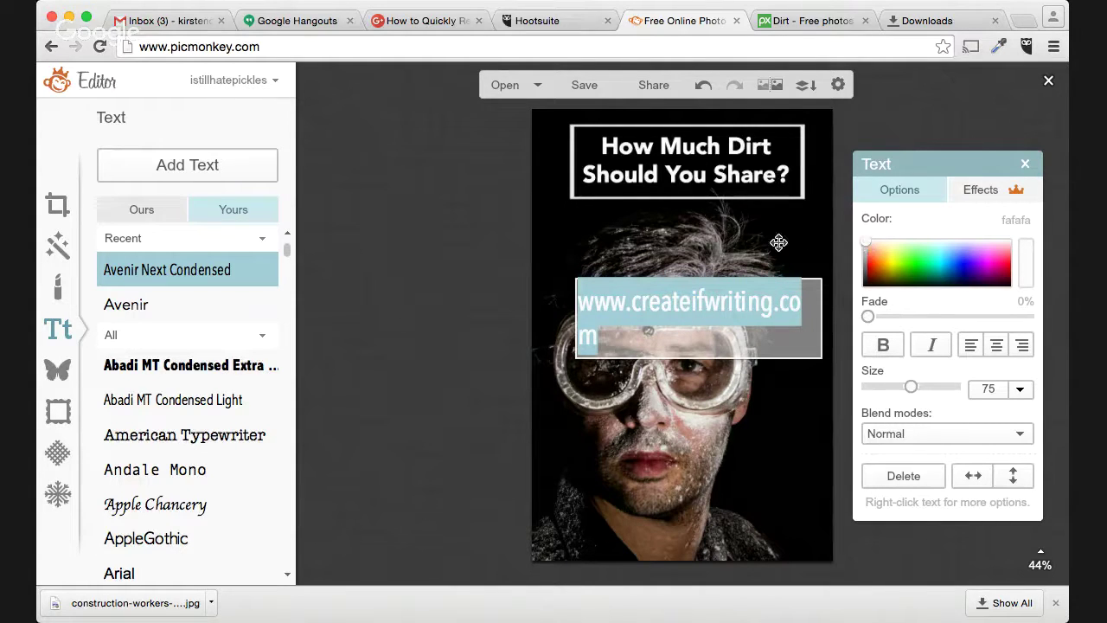
{"action": "left_click", "coordinate": [866, 238]}
{"action": "left_click", "coordinate": [769, 249]}
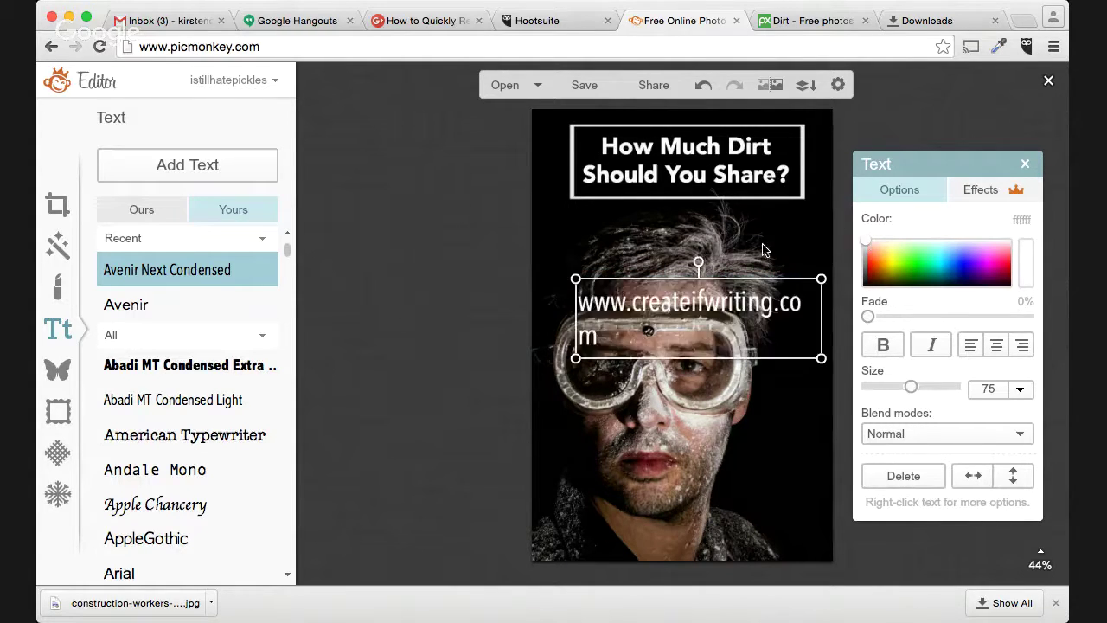
Reduce the web address to size 38, centre-align it and place it centrally along the image's bottom edge
{"action": "left_click_drag", "start_coordinate": [681, 305], "coordinate": [646, 546]}
{"action": "left_click_drag", "start_coordinate": [910, 387], "coordinate": [892, 388]}
{"action": "left_click", "coordinate": [999, 346]}
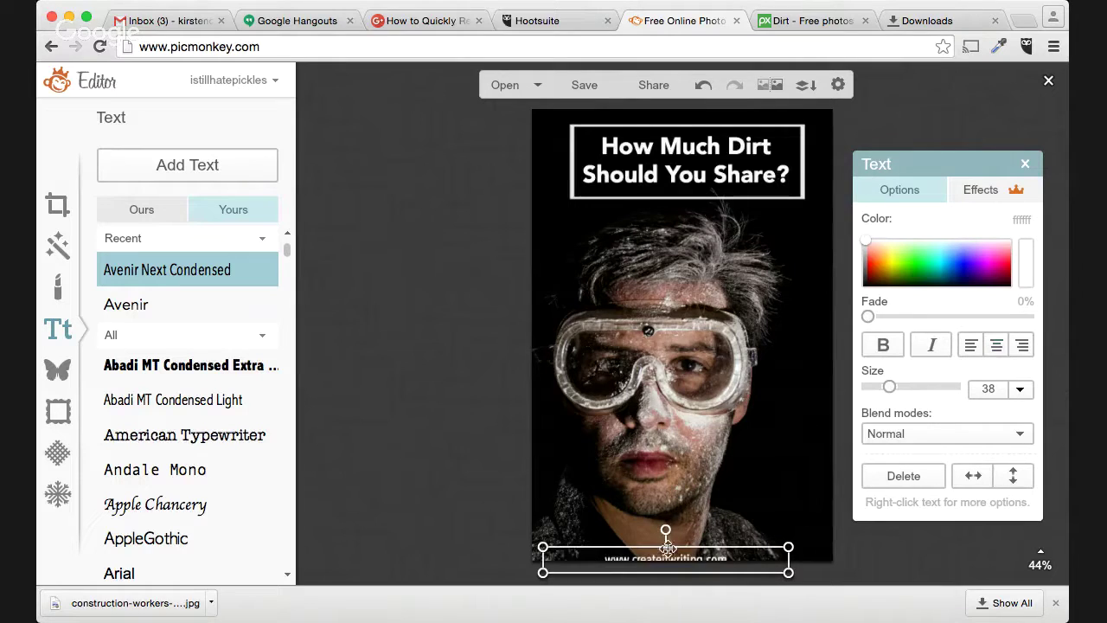
{"action": "left_click_drag", "start_coordinate": [667, 563], "coordinate": [682, 553]}
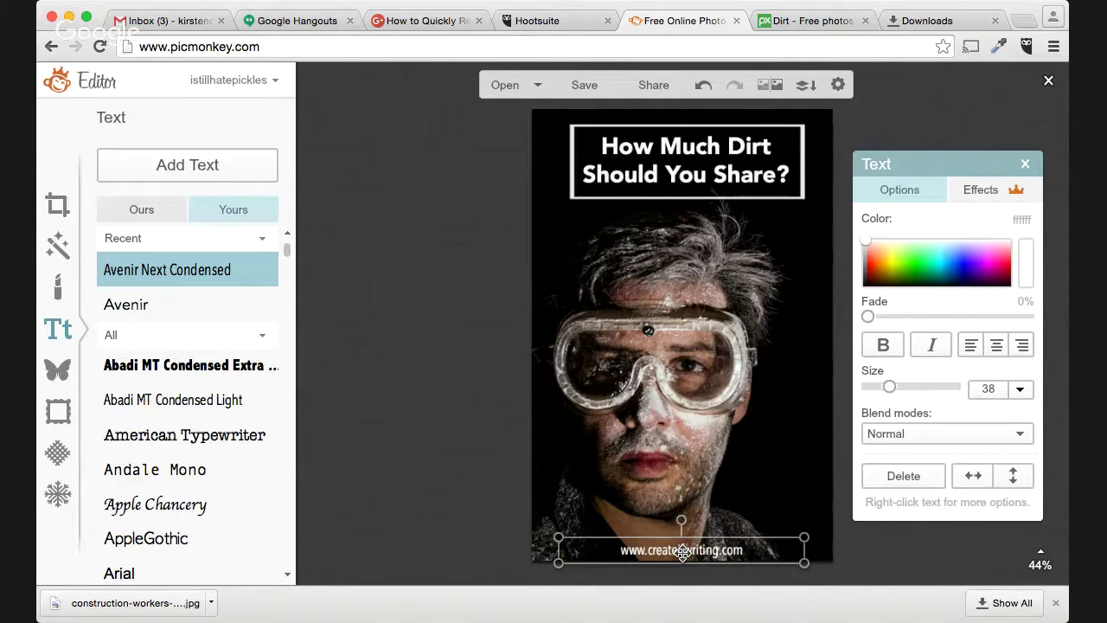
{"action": "left_click", "coordinate": [854, 562]}
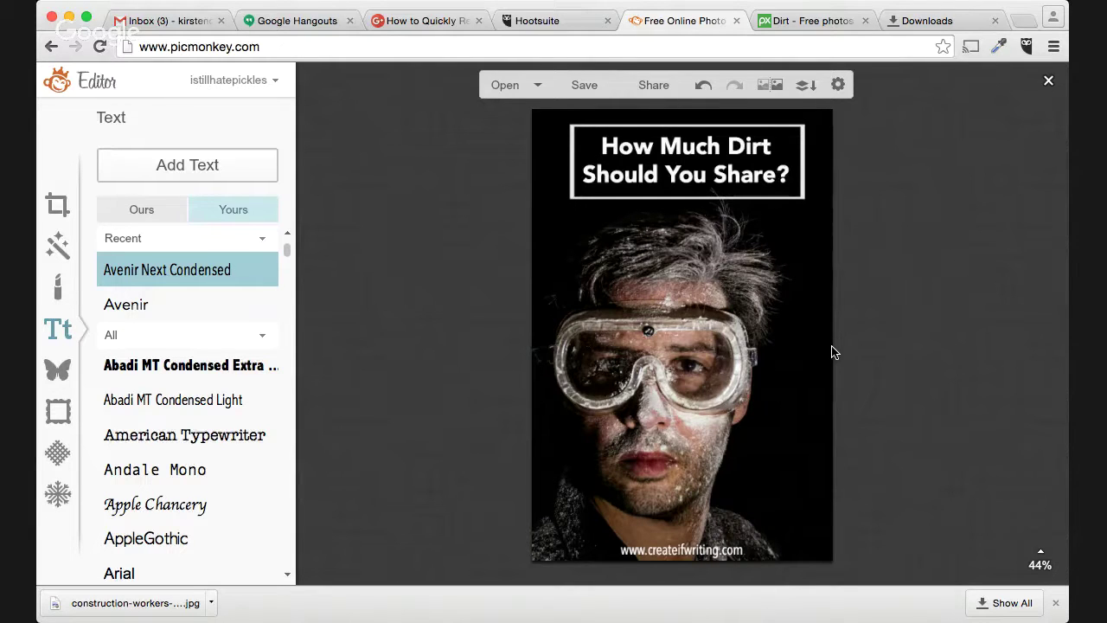
Save the 800 x 1200 image to the computer as a .jpg named how-much-to-share-pinterest
{"action": "left_click", "coordinate": [588, 86]}
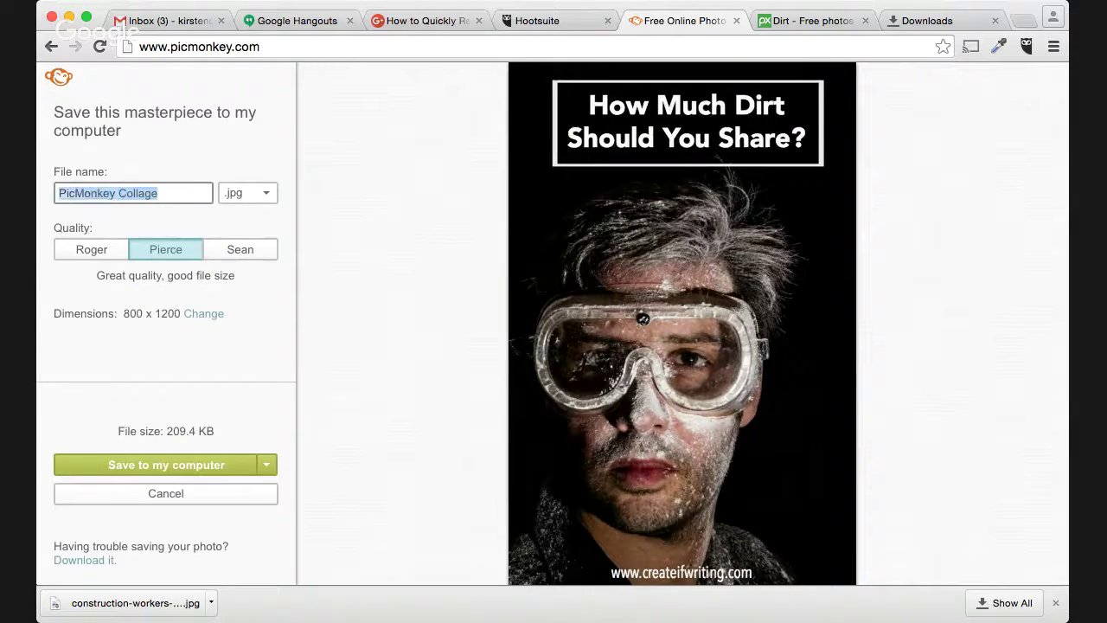
{"action": "type", "text": "how-much-to-share-pinterest"}
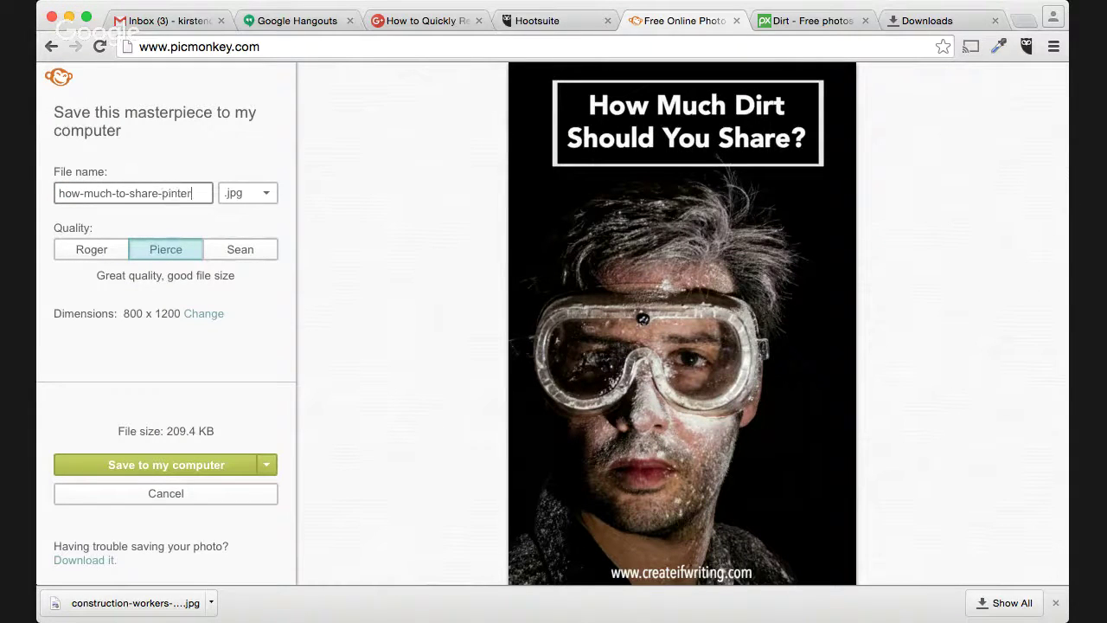
{"action": "left_click", "coordinate": [157, 472]}
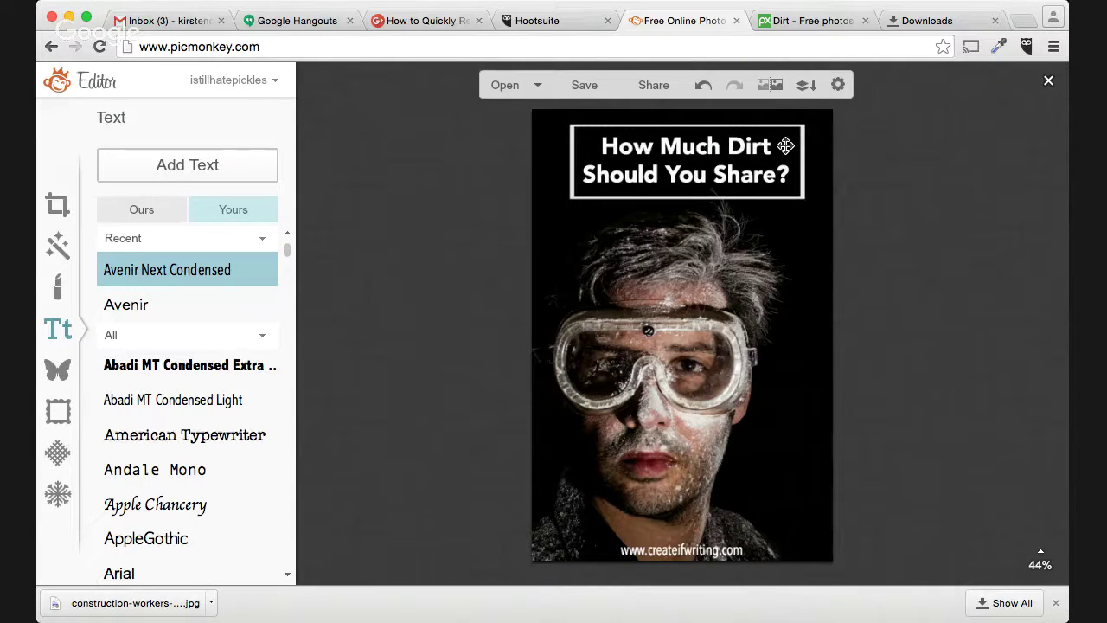
Move the title and its rectangle frame down over the hair above the goggles, and fill the rectangle with dark grey
{"action": "left_click_drag", "start_coordinate": [784, 146], "coordinate": [775, 250]}
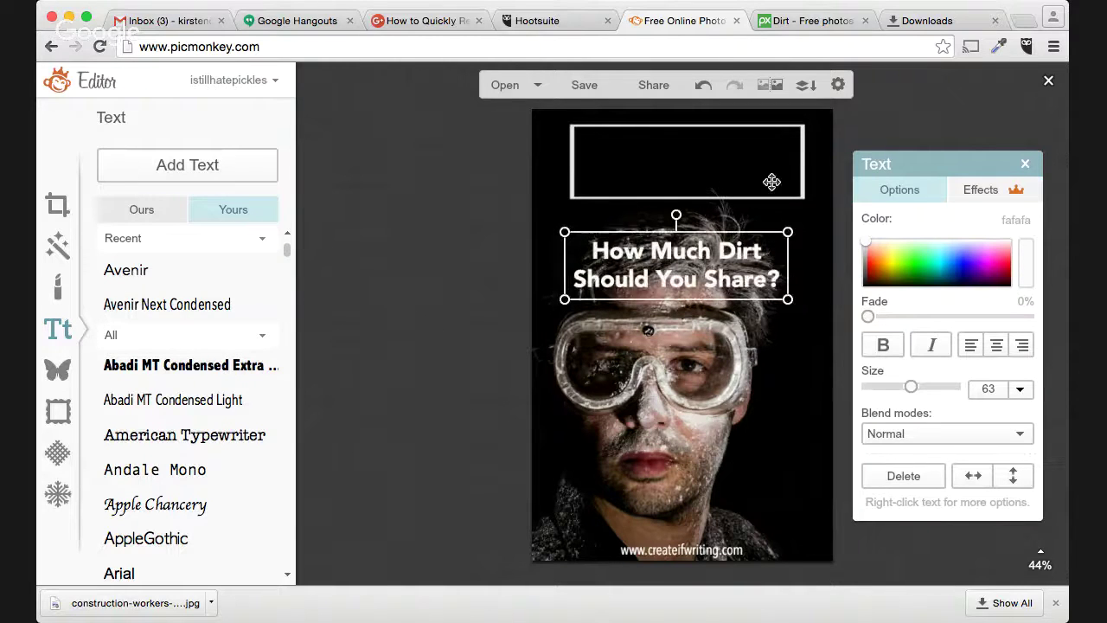
{"action": "left_click_drag", "start_coordinate": [768, 176], "coordinate": [760, 268]}
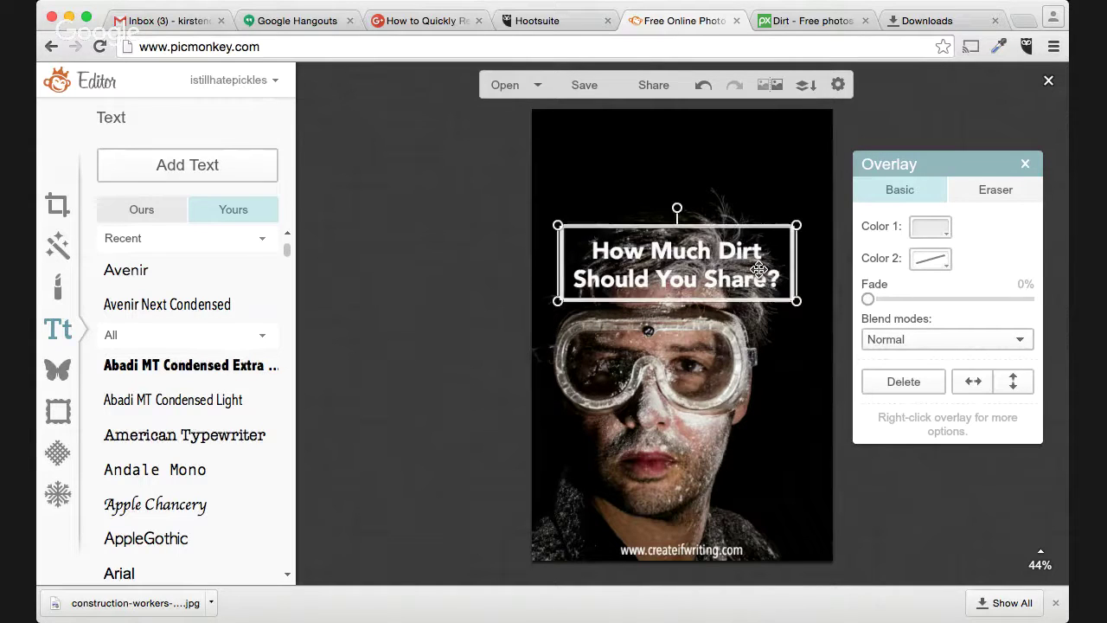
{"action": "left_click", "coordinate": [945, 269]}
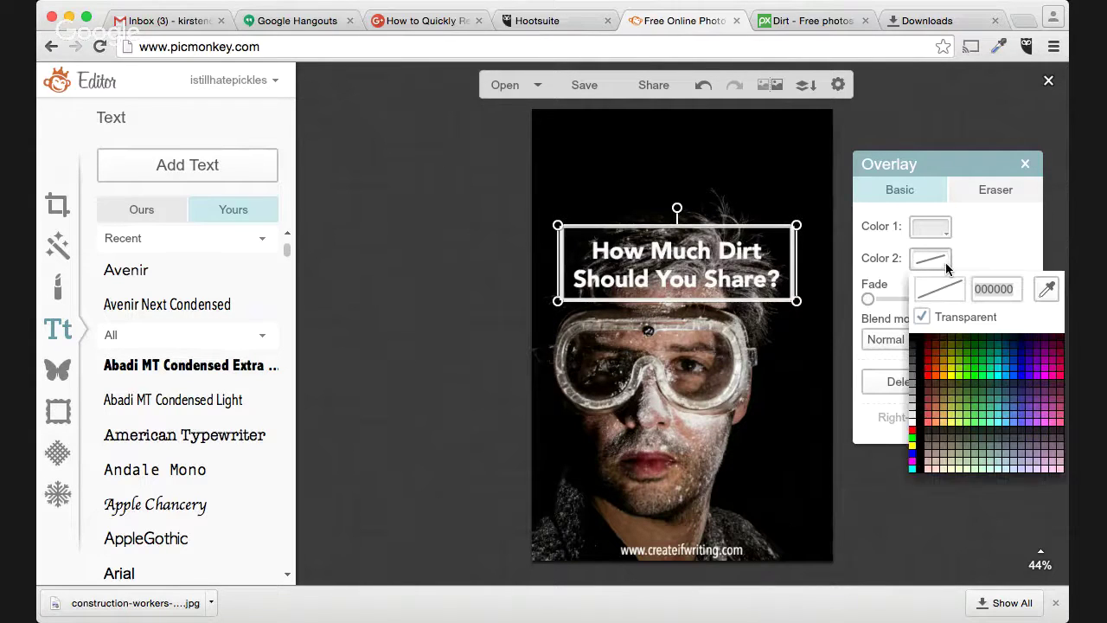
{"action": "left_click", "coordinate": [913, 349]}
{"action": "left_click", "coordinate": [821, 377]}
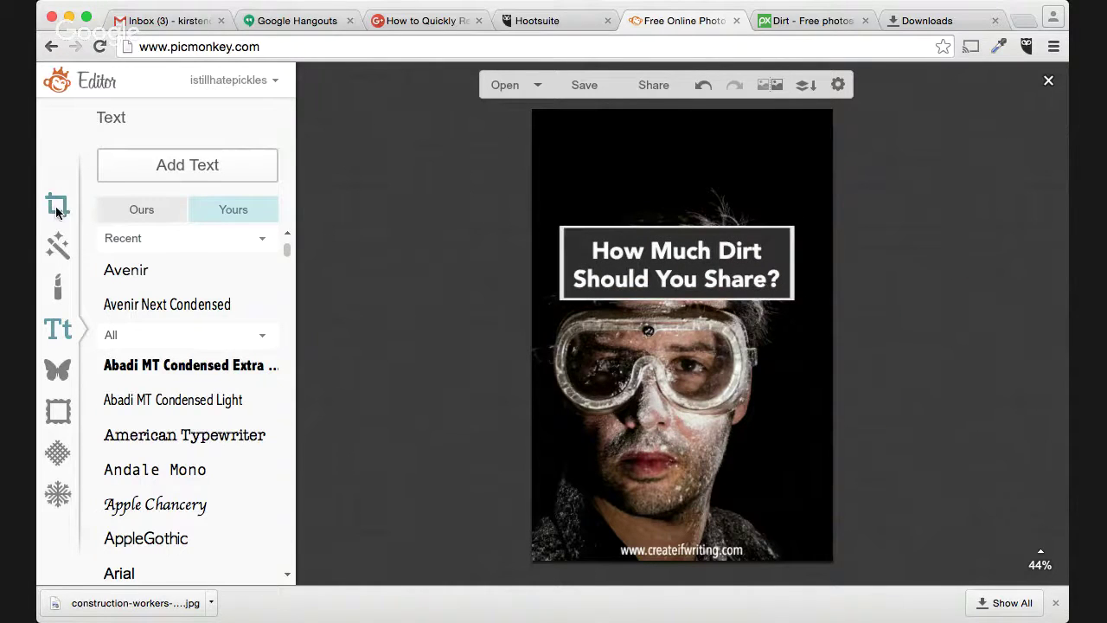
Crop the image to an 800 x 800 square at full width, including the title and face but excluding the web address
{"action": "left_click", "coordinate": [56, 208]}
{"action": "left_click", "coordinate": [216, 221]}
{"action": "left_click", "coordinate": [249, 253]}
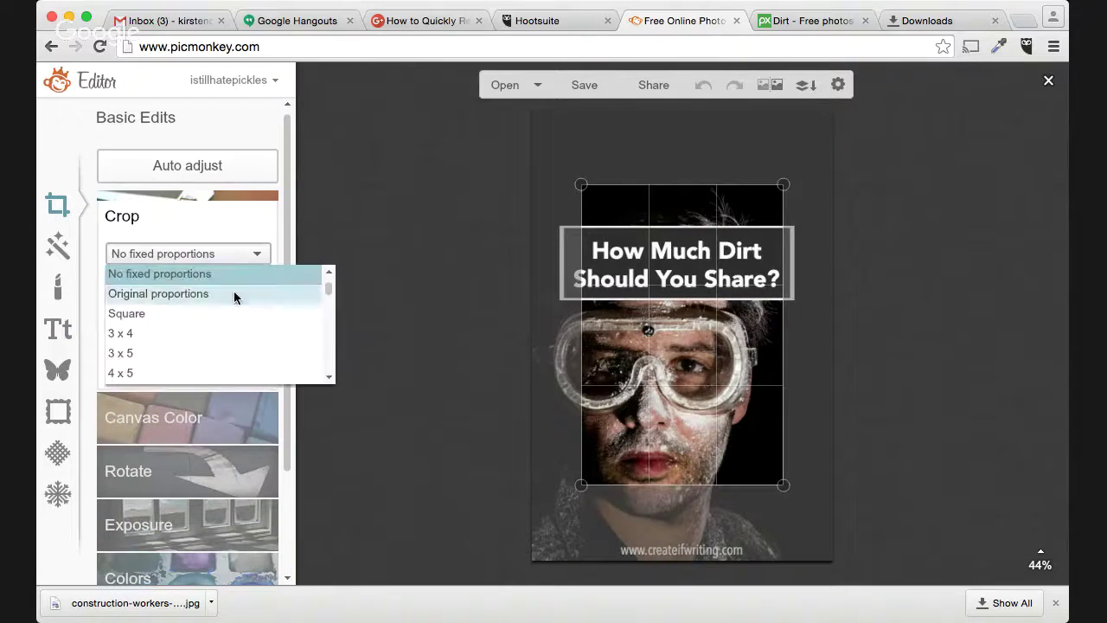
{"action": "left_click", "coordinate": [227, 311]}
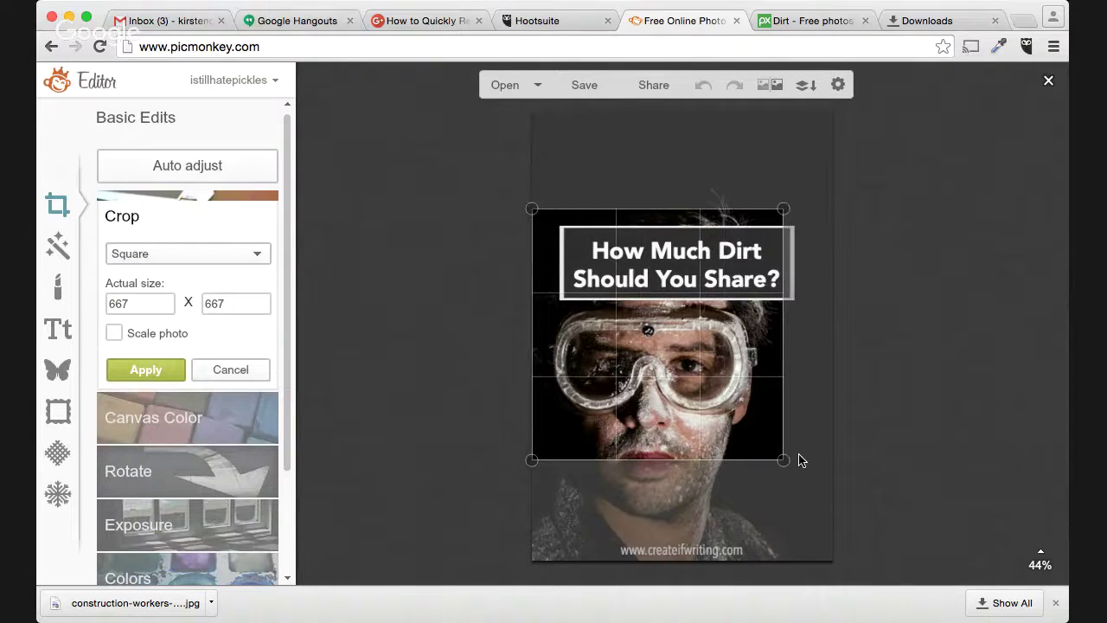
{"action": "left_click_drag", "start_coordinate": [783, 460], "coordinate": [939, 529]}
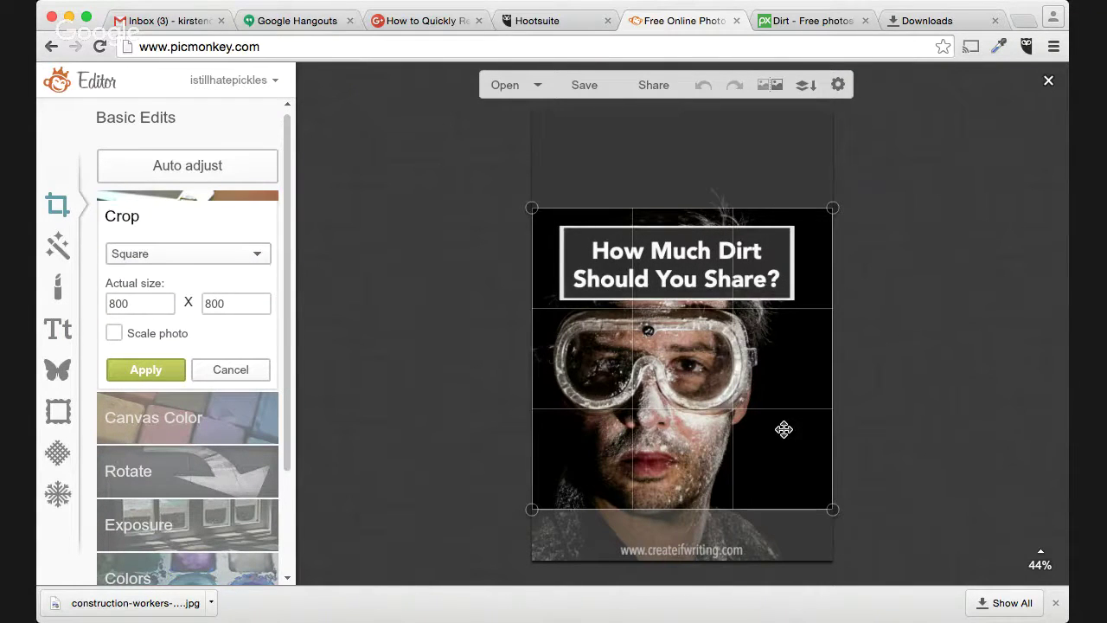
{"action": "left_click", "coordinate": [141, 370]}
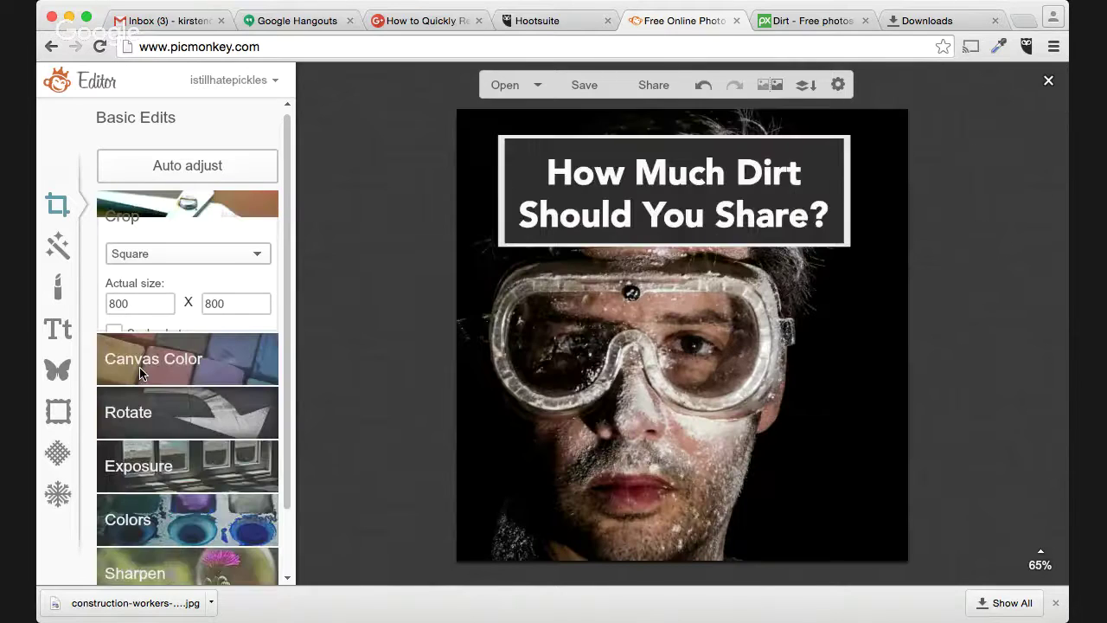
Resize the cropped square image to 650 x 650, keeping its proportions
{"action": "left_click", "coordinate": [205, 567]}
{"action": "left_click", "coordinate": [140, 472]}
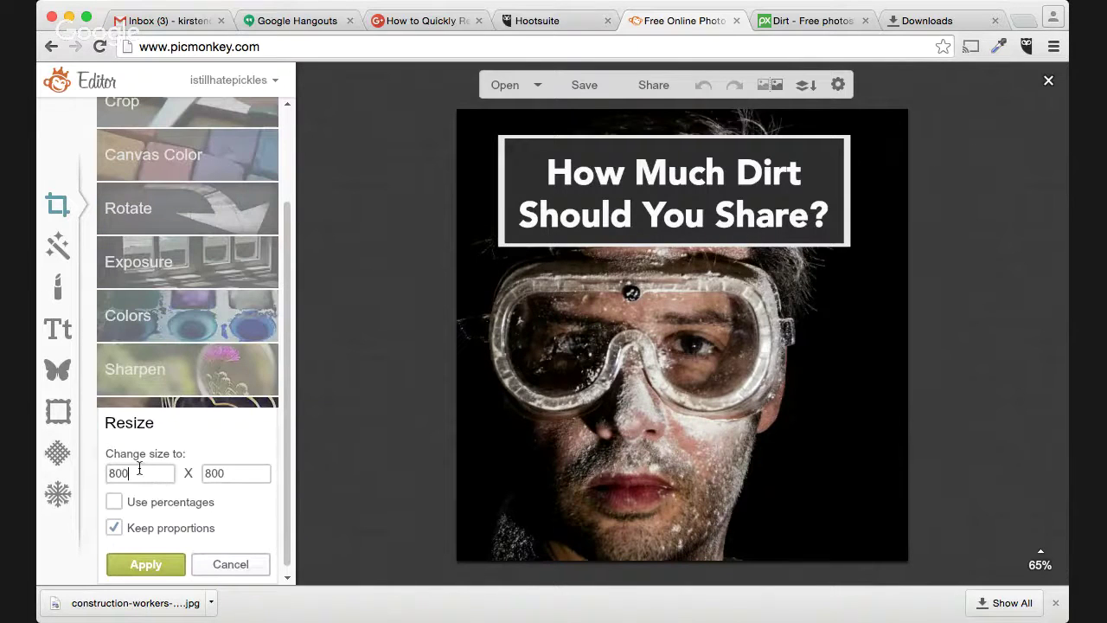
{"action": "key", "text": "BackSpace"}
{"action": "key", "text": "BackSpace"}
{"action": "key", "text": "BackSpace"}
{"action": "type", "text": "650"}
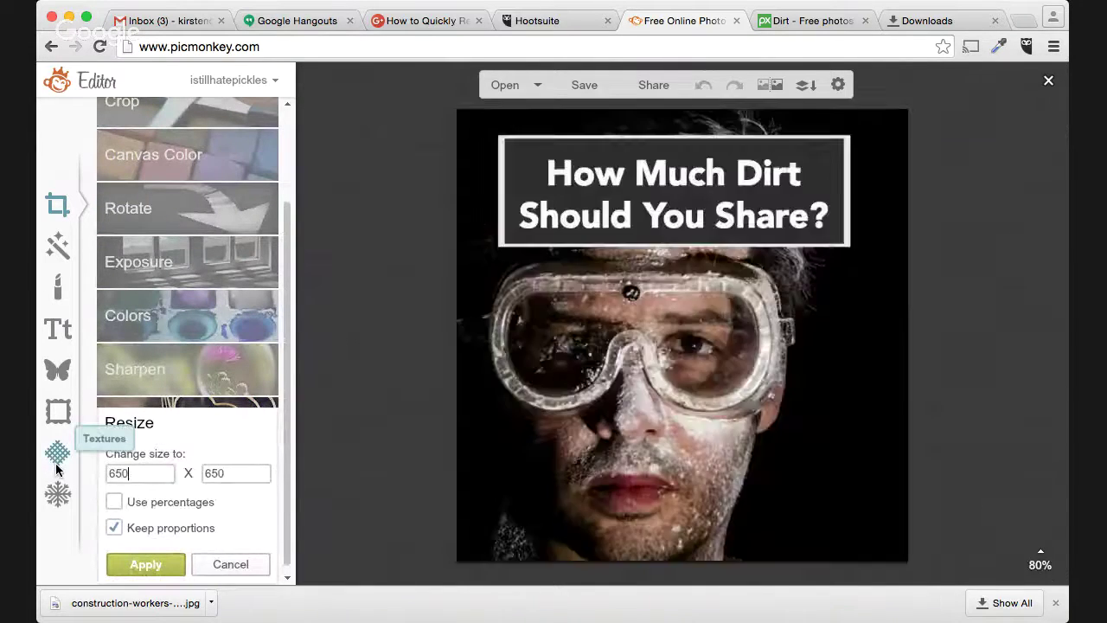
{"action": "left_click", "coordinate": [146, 563]}
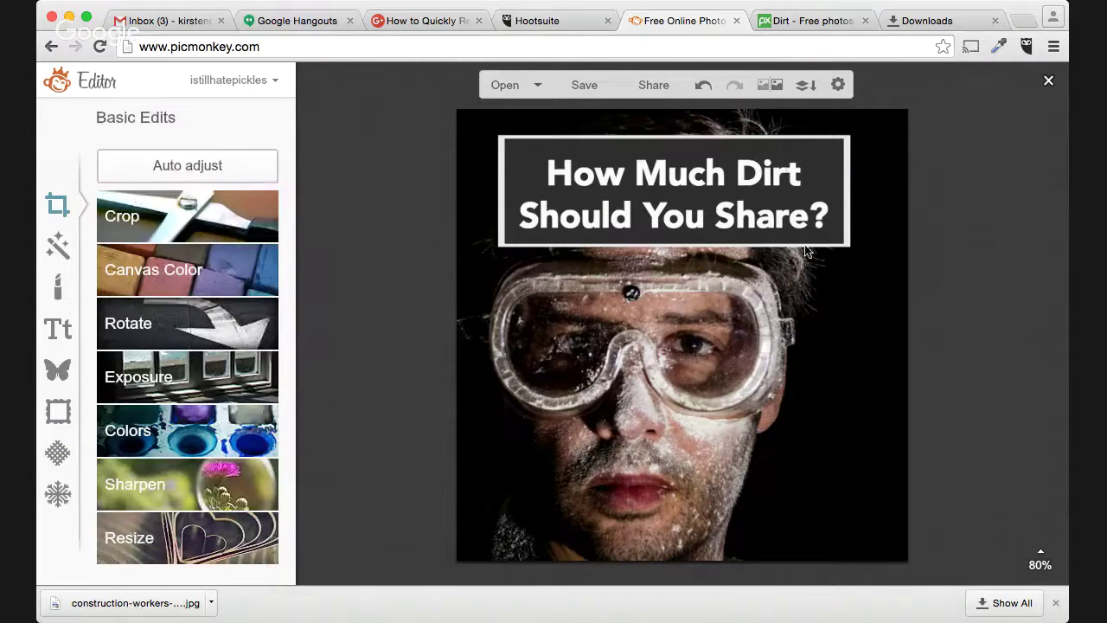
Nudge the rectangle frame around the title and settle it just above the goggles, with both title lines inside
{"action": "left_click", "coordinate": [781, 198]}
{"action": "mouse_move", "coordinate": [780, 198]}
{"action": "left_mouse_down"}
{"action": "mouse_move", "coordinate": [858, 291]}
{"action": "mouse_move", "coordinate": [795, 198]}
{"action": "left_mouse_up"}
{"action": "left_click_drag", "start_coordinate": [792, 189], "coordinate": [786, 185]}
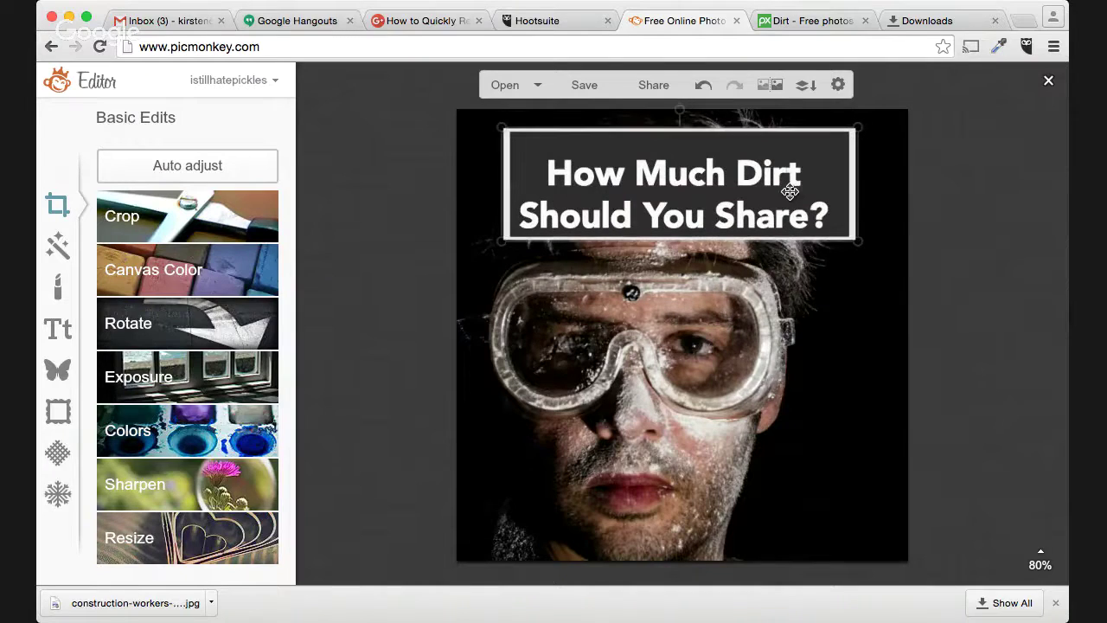
{"action": "left_click", "coordinate": [815, 280]}
{"action": "left_click", "coordinate": [759, 191]}
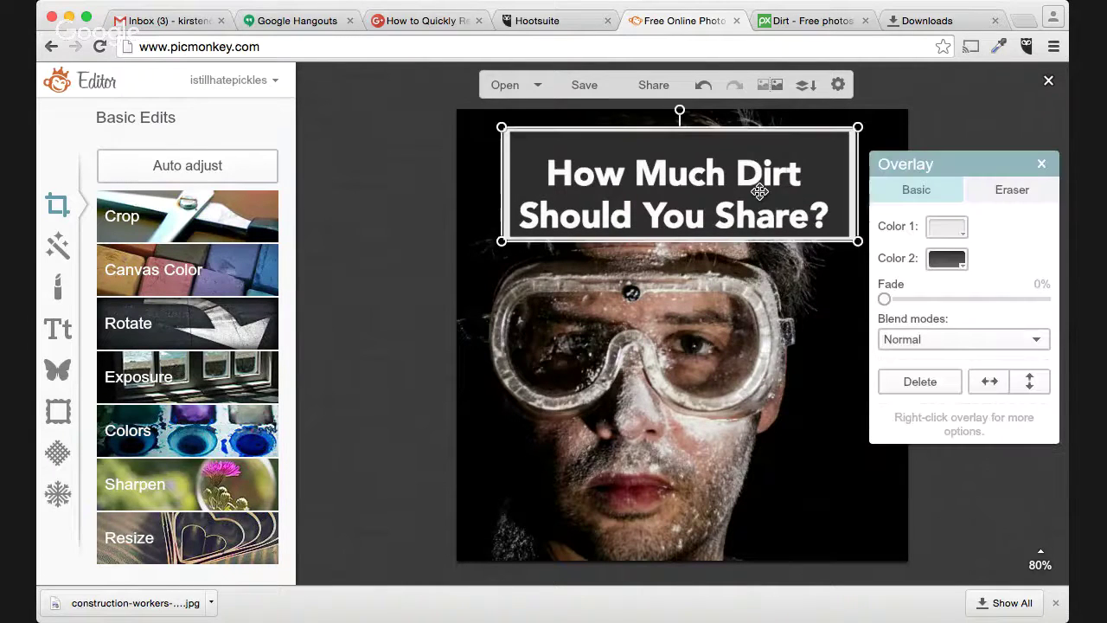
{"action": "left_click_drag", "start_coordinate": [759, 191], "coordinate": [755, 188]}
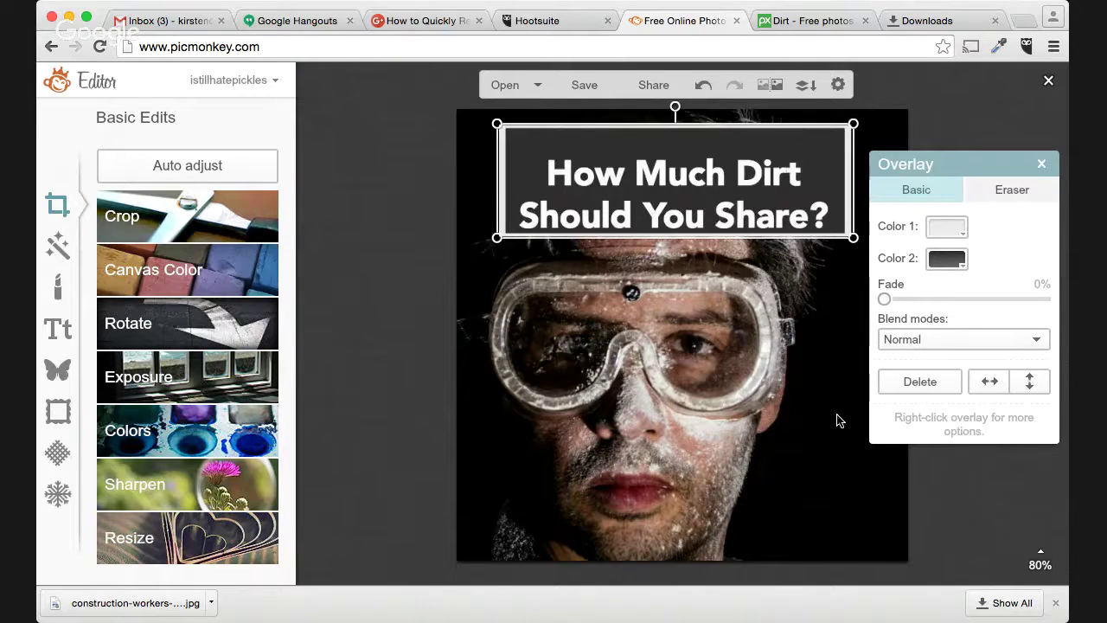
{"action": "left_click", "coordinate": [817, 329]}
{"action": "left_click", "coordinate": [756, 218]}
{"action": "left_click_drag", "start_coordinate": [756, 218], "coordinate": [755, 229]}
{"action": "left_click", "coordinate": [808, 309]}
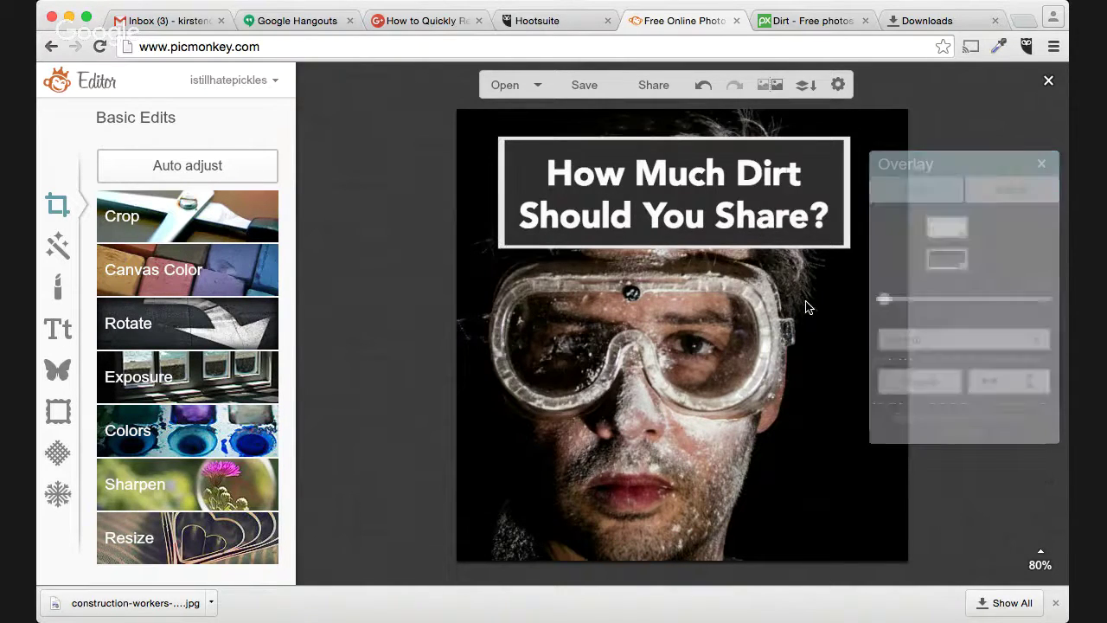
Move the title text up slightly inside its rectangle frame
{"action": "left_click", "coordinate": [792, 214]}
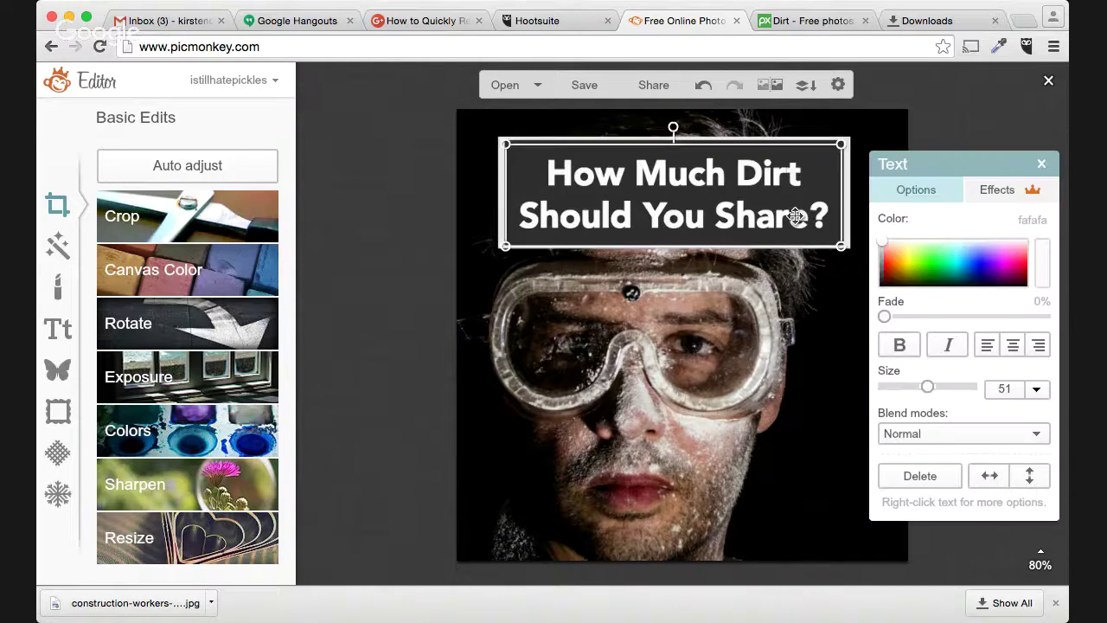
{"action": "left_click_drag", "start_coordinate": [793, 217], "coordinate": [797, 210]}
{"action": "left_click", "coordinate": [807, 349]}
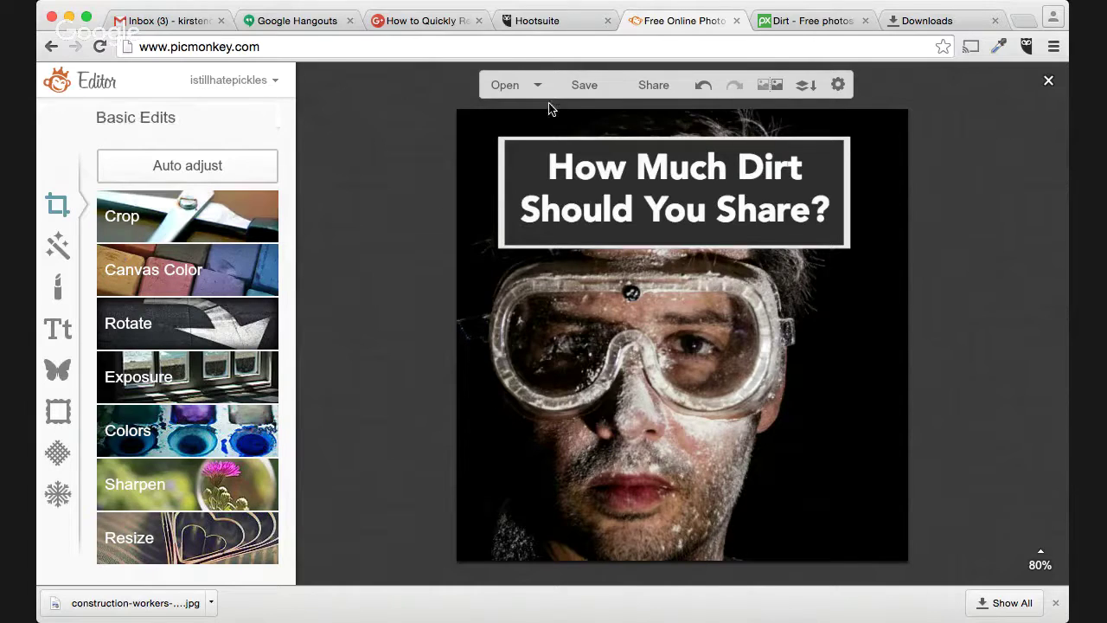
Save the 650 x 650 image to the computer as a .jpg named how-much-to-share-featured
{"action": "left_click", "coordinate": [583, 85]}
{"action": "left_click", "coordinate": [130, 193]}
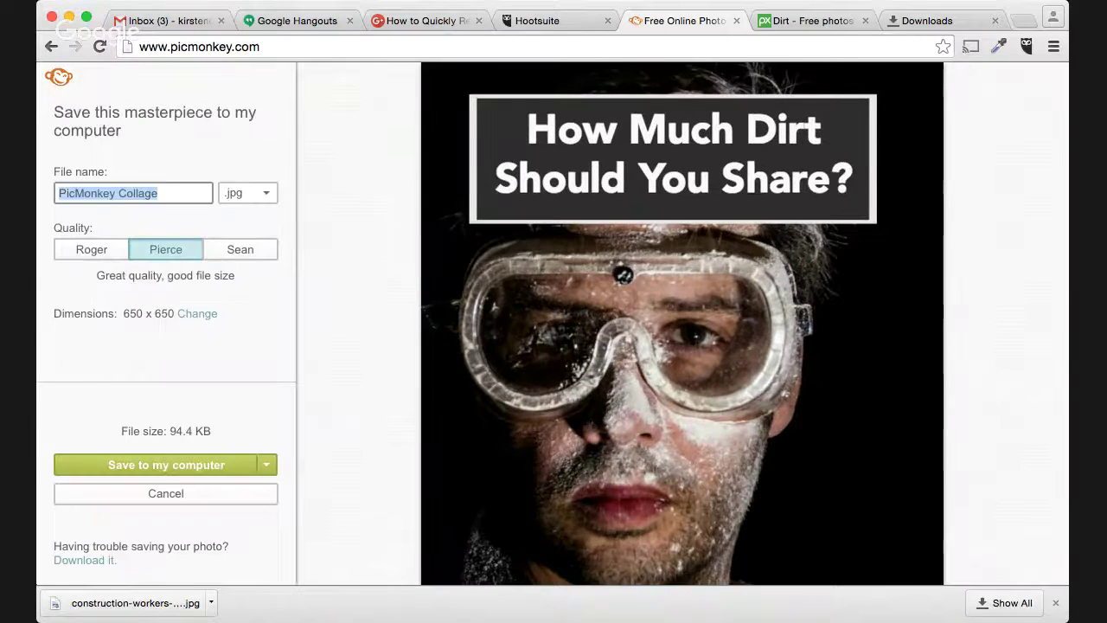
{"action": "type", "text": "how-much-to-share-featured"}
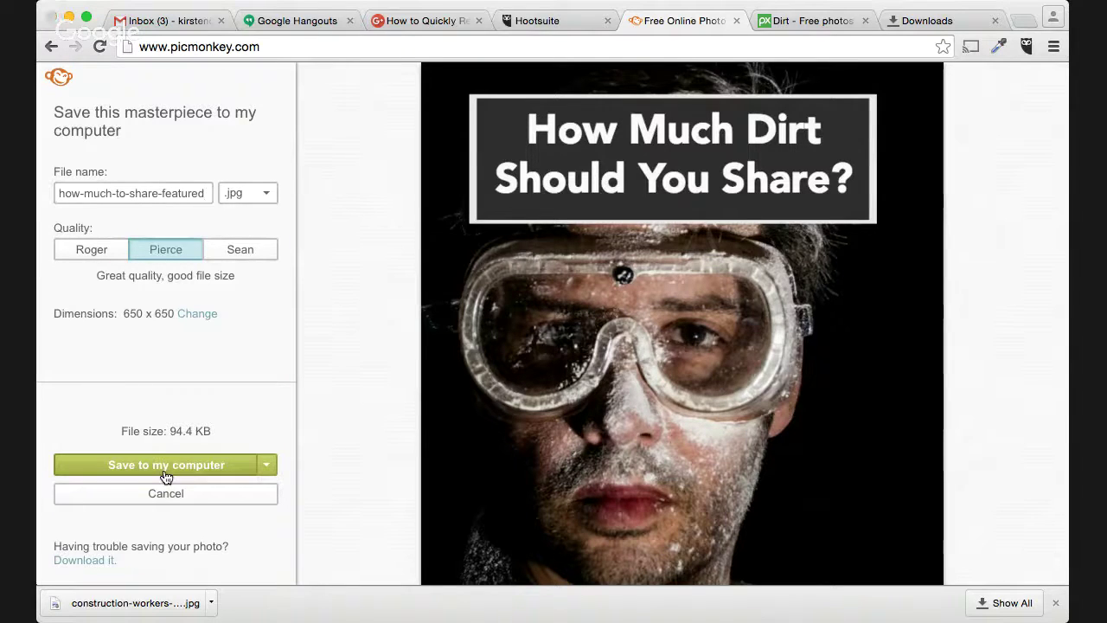
{"action": "left_click", "coordinate": [235, 471]}
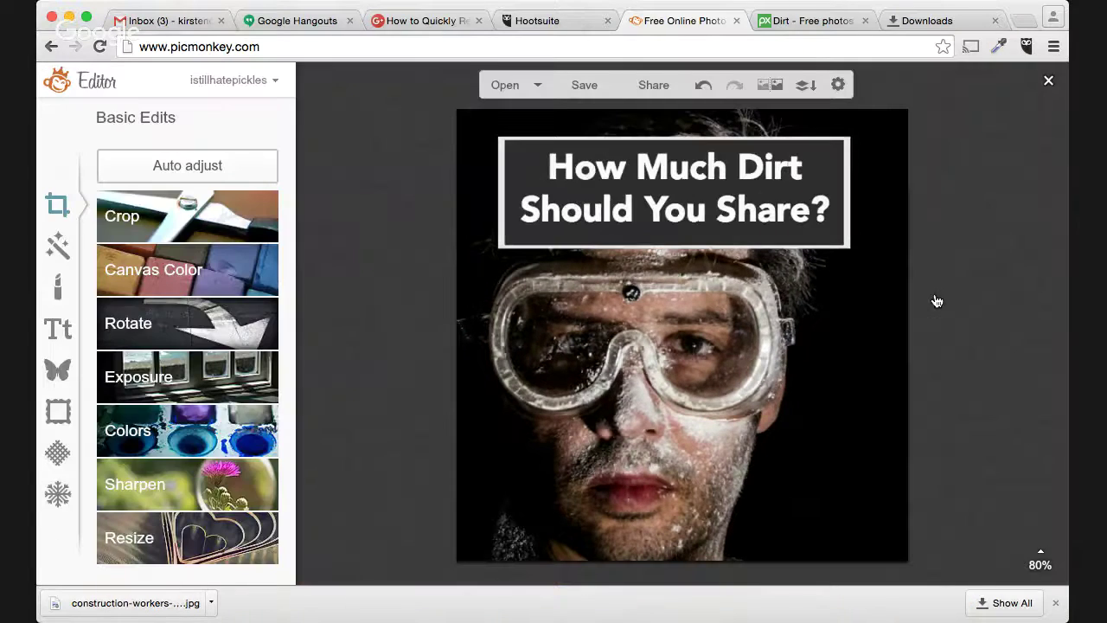
Undo the nudges, the resize and the crop to restore the tall image with the web address
{"action": "left_click", "coordinate": [704, 85]}
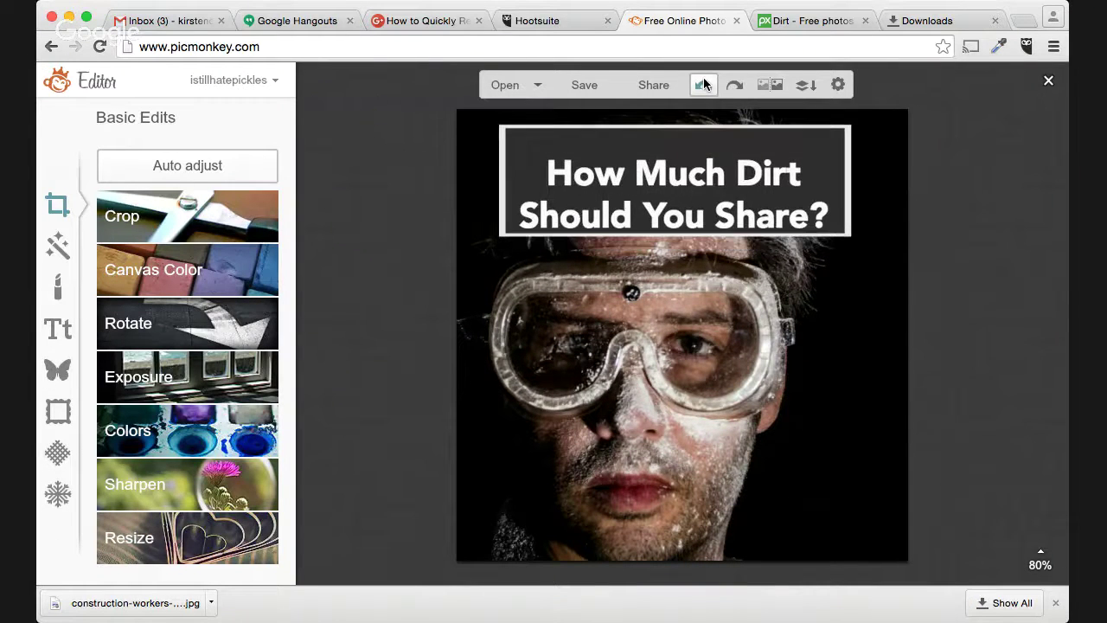
{"action": "left_click", "coordinate": [704, 86]}
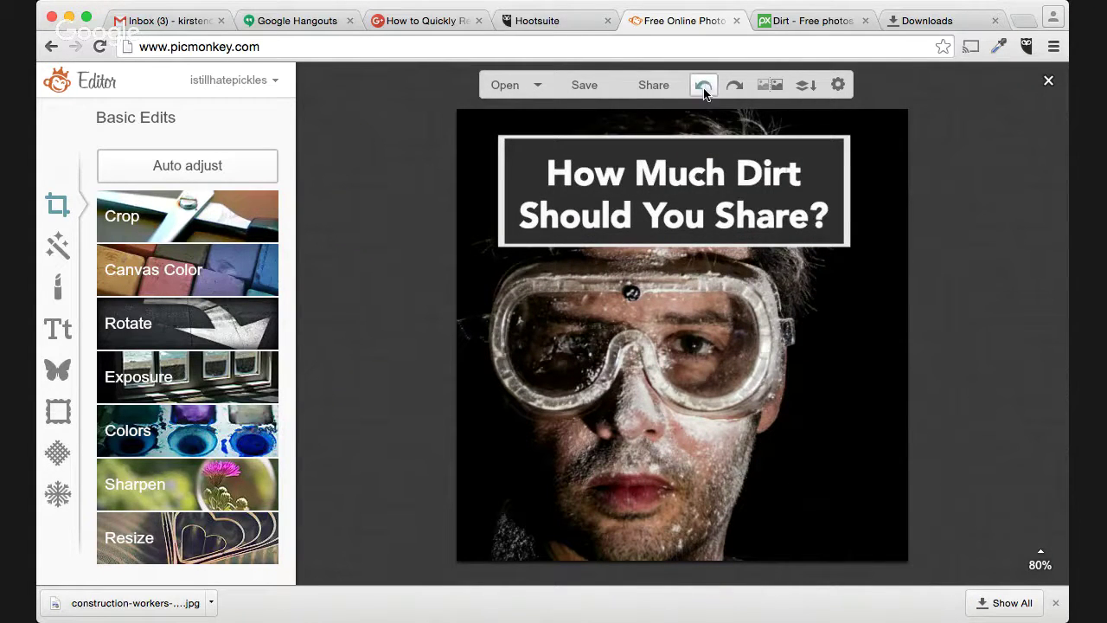
{"action": "left_click", "coordinate": [704, 85]}
{"action": "left_click", "coordinate": [703, 86]}
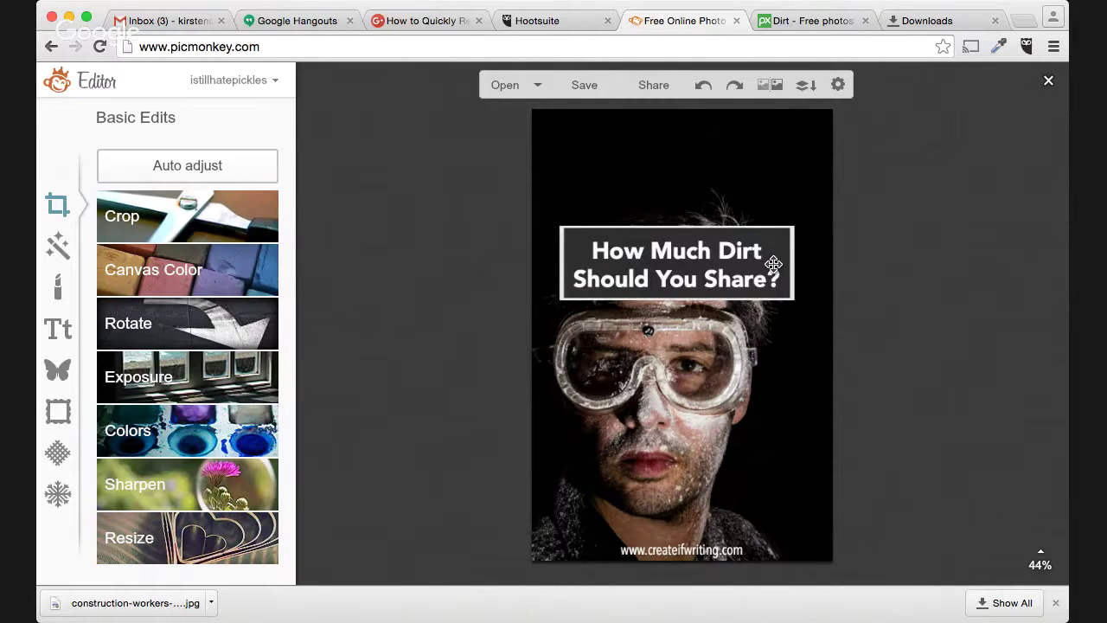
Move the rectangle frame and title down over the chin, making the frame wider and flat enough for one line
{"action": "left_click_drag", "start_coordinate": [773, 264], "coordinate": [786, 477]}
{"action": "left_click_drag", "start_coordinate": [811, 438], "coordinate": [748, 469]}
{"action": "left_click_drag", "start_coordinate": [735, 294], "coordinate": [730, 506]}
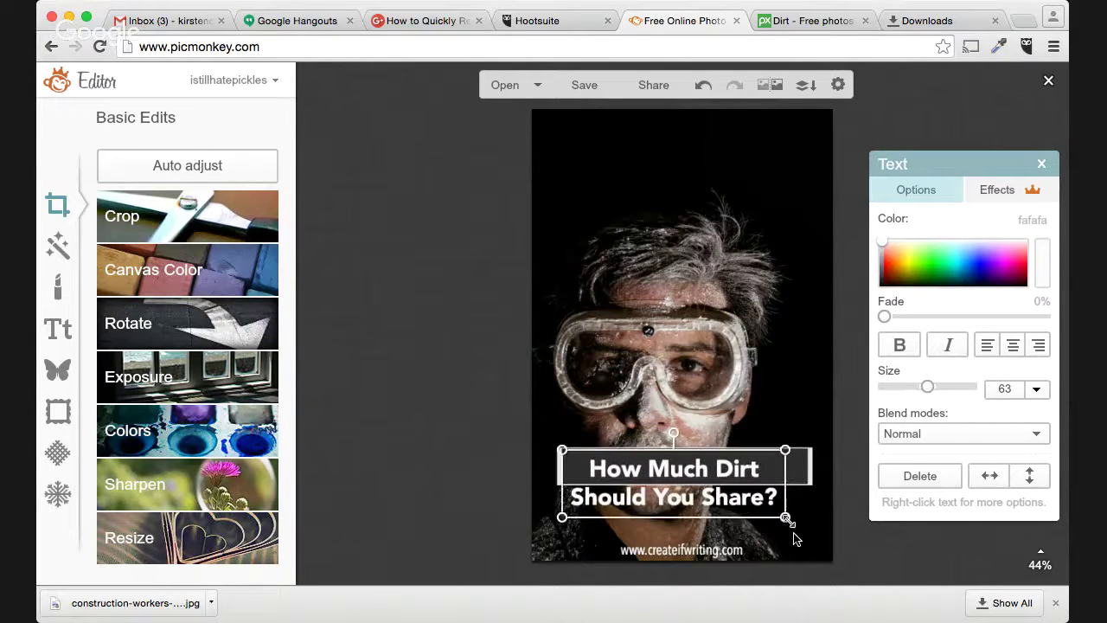
Reduce the title to size 31 so it fits on one line, and centre it inside the flattened frame
{"action": "left_click_drag", "start_coordinate": [931, 391], "coordinate": [905, 389]}
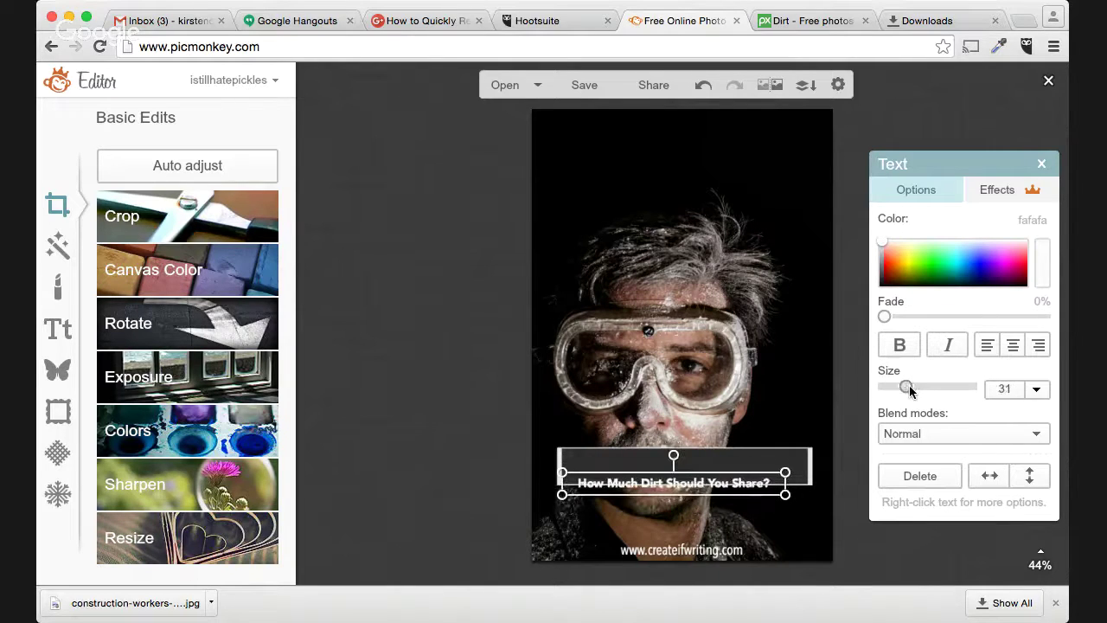
{"action": "left_click_drag", "start_coordinate": [735, 483], "coordinate": [732, 463]}
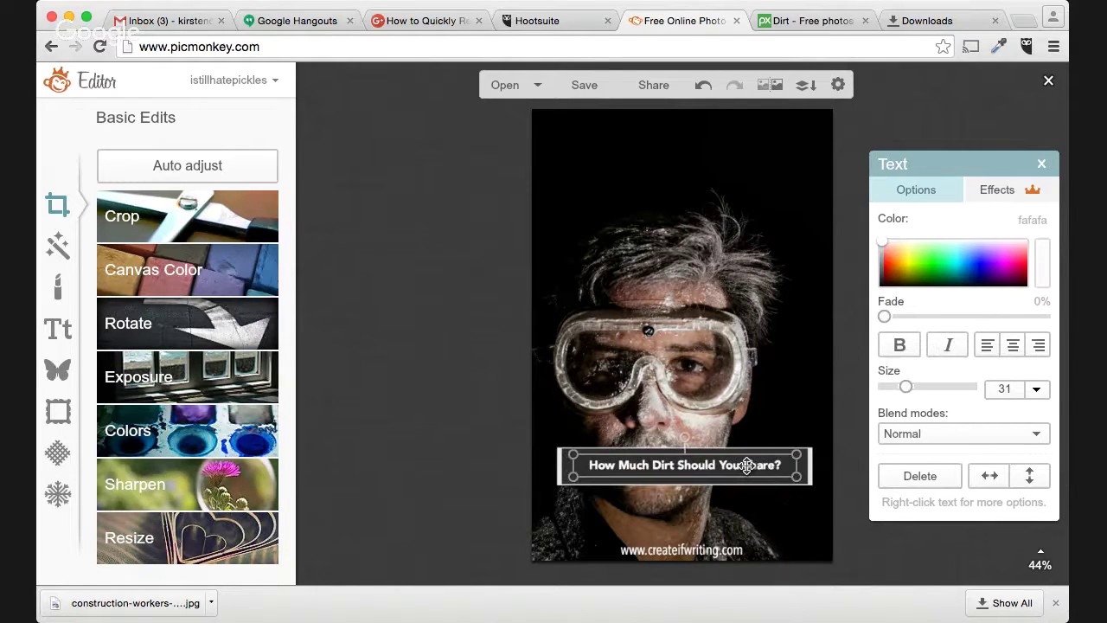
{"action": "left_click", "coordinate": [802, 400]}
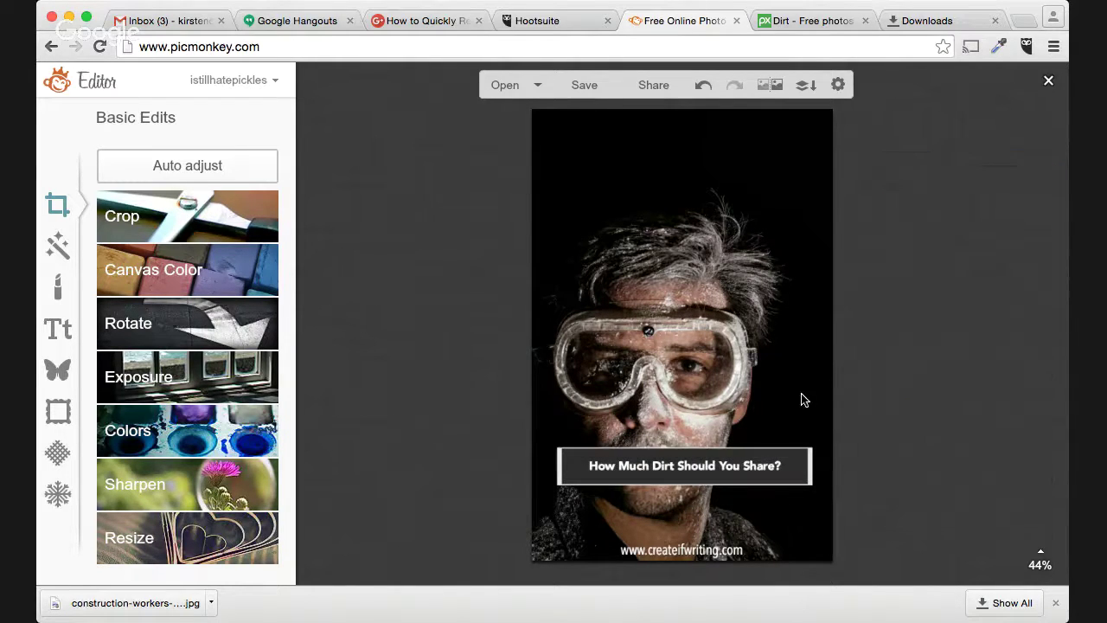
Crop the image at full width to 800 x 525, from just above the goggles to just below the title frame
{"action": "left_click", "coordinate": [155, 218]}
{"action": "left_click_drag", "start_coordinate": [659, 364], "coordinate": [610, 397]}
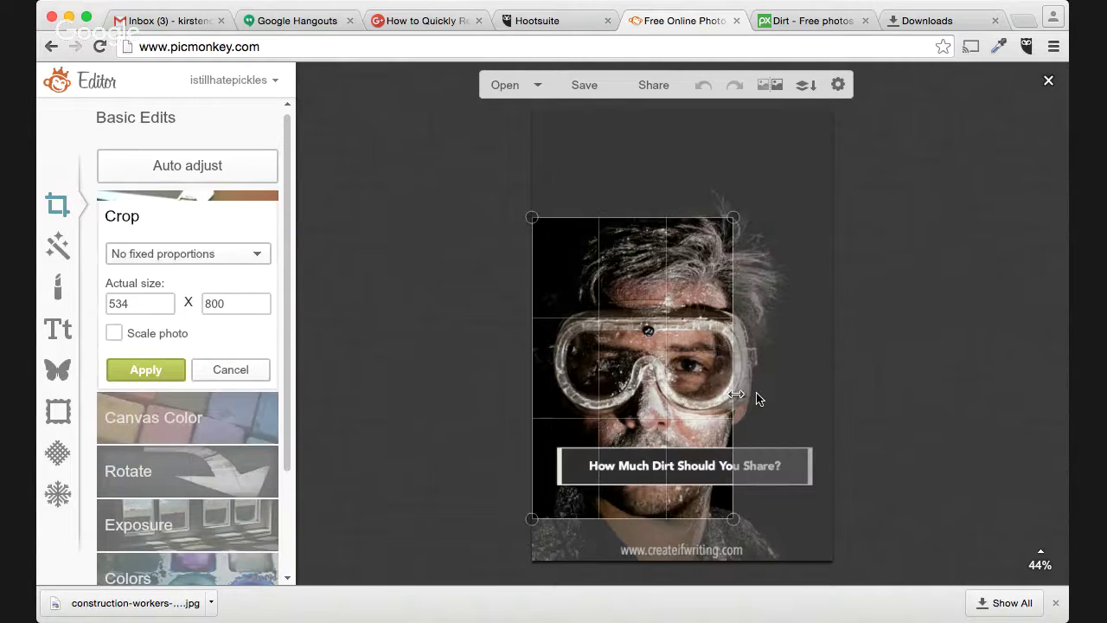
{"action": "left_click_drag", "start_coordinate": [735, 394], "coordinate": [894, 418]}
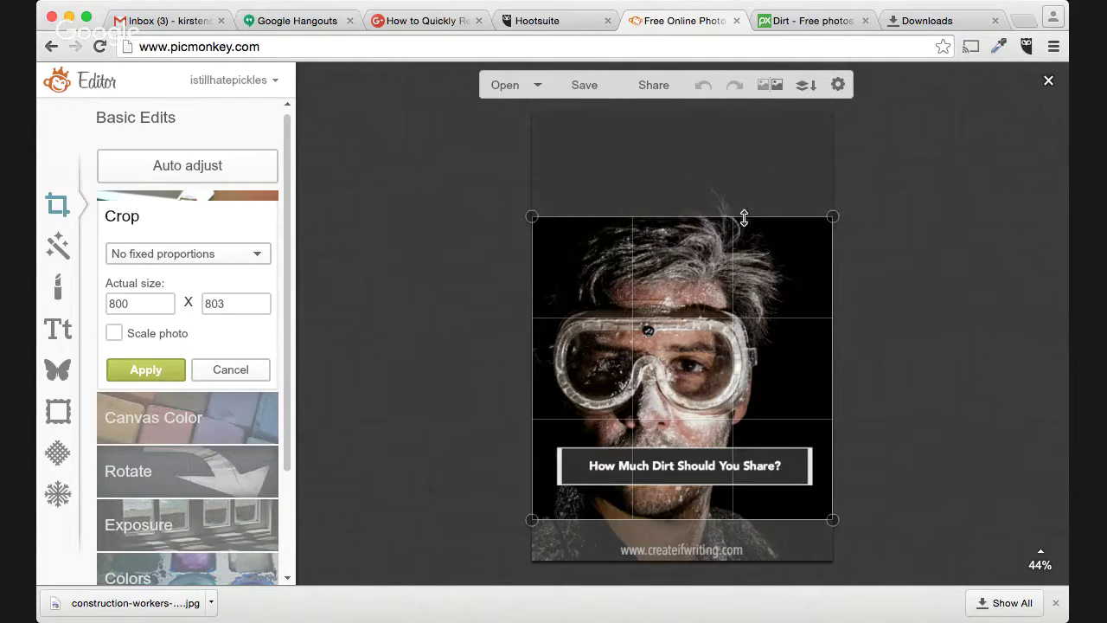
{"action": "left_click_drag", "start_coordinate": [743, 217], "coordinate": [730, 299]}
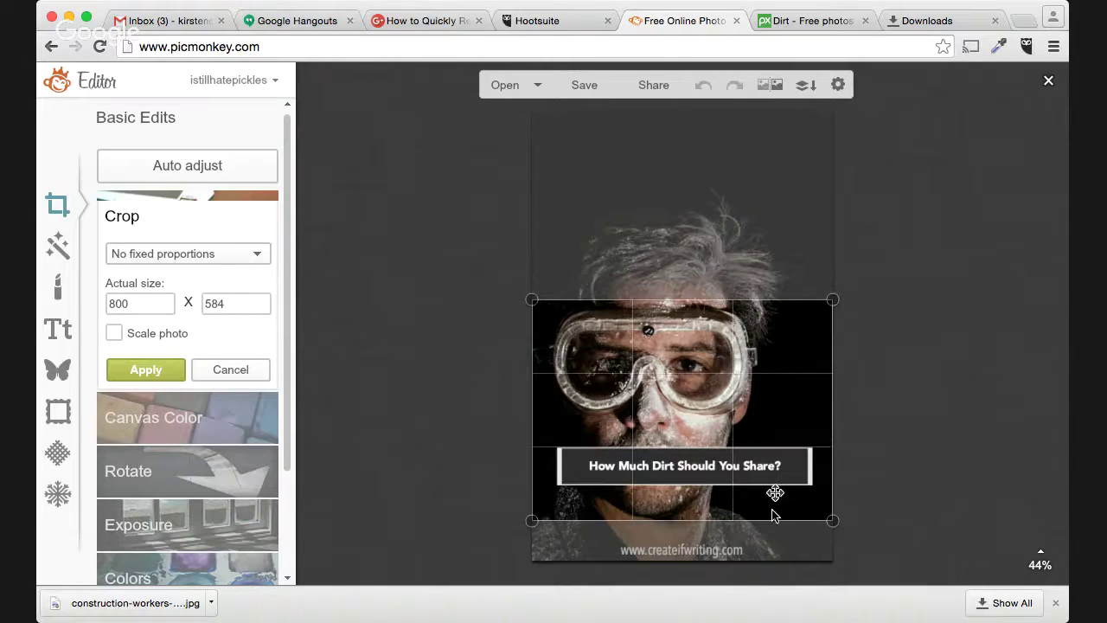
{"action": "left_click_drag", "start_coordinate": [759, 520], "coordinate": [759, 500]}
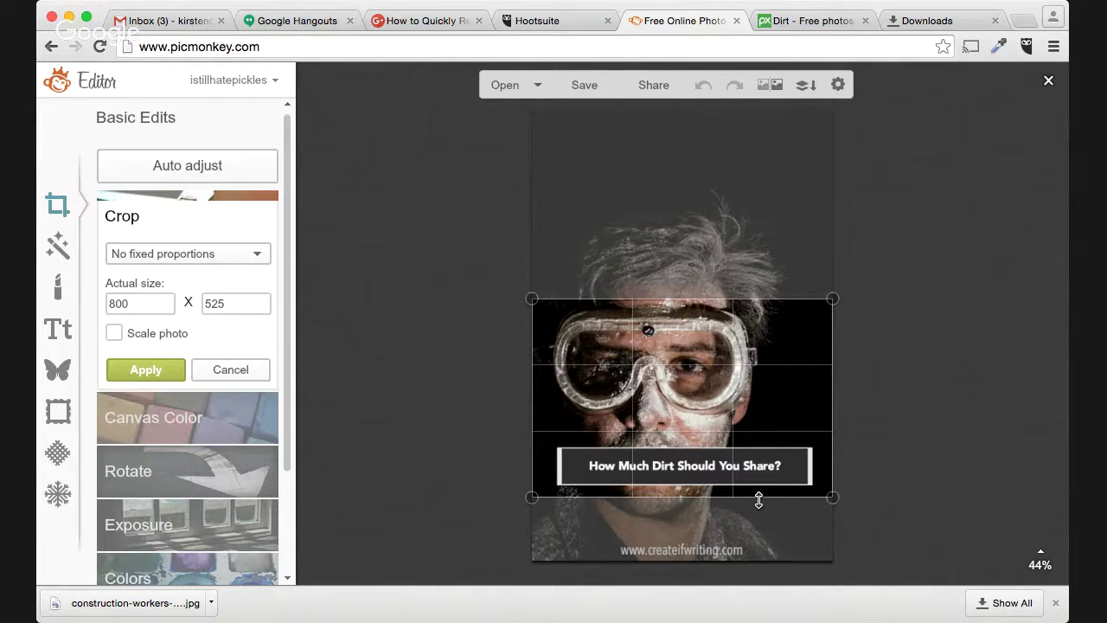
{"action": "left_click", "coordinate": [145, 369]}
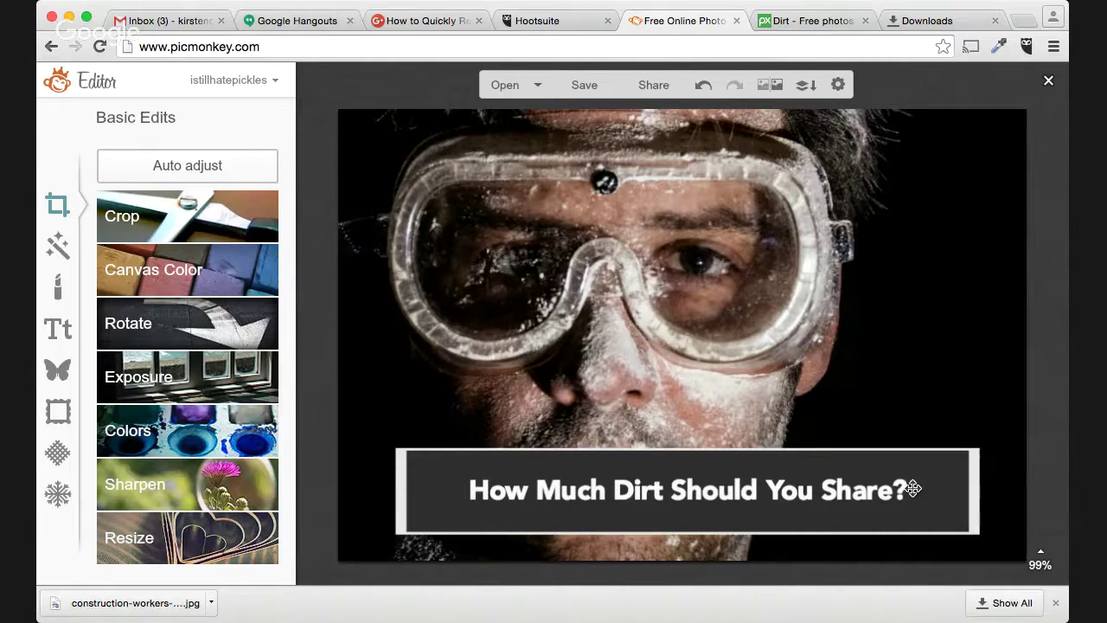
Move the frame and title up slightly, widen the text box, and enlarge the title to size 40, centred in the frame
{"action": "left_click_drag", "start_coordinate": [913, 488], "coordinate": [869, 482]}
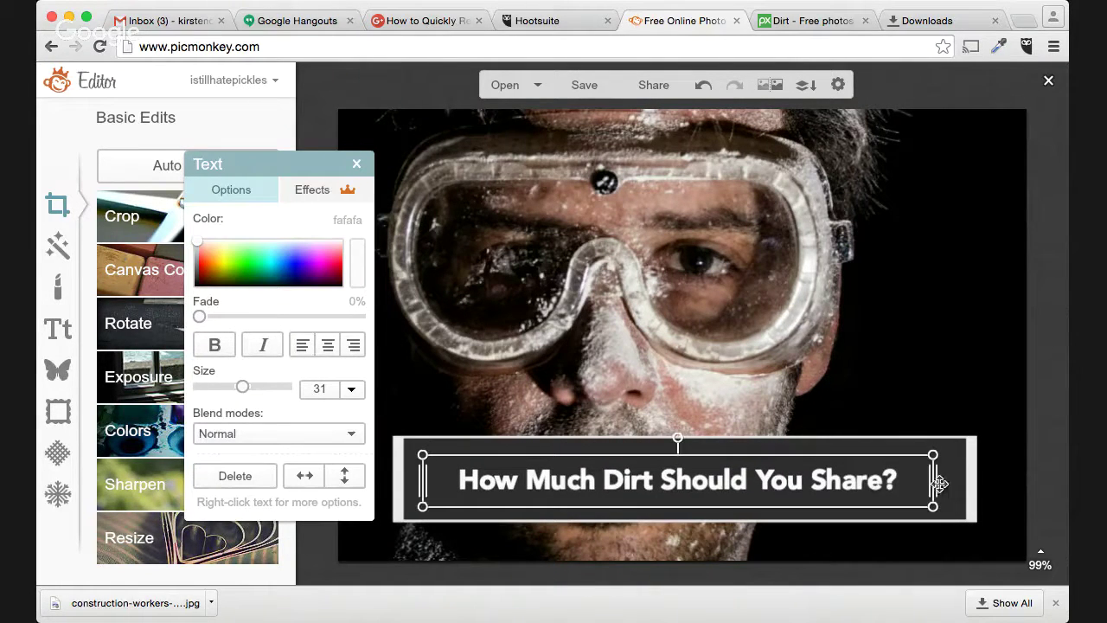
{"action": "left_click_drag", "start_coordinate": [930, 463], "coordinate": [984, 458]}
{"action": "left_click_drag", "start_coordinate": [246, 389], "coordinate": [249, 389]}
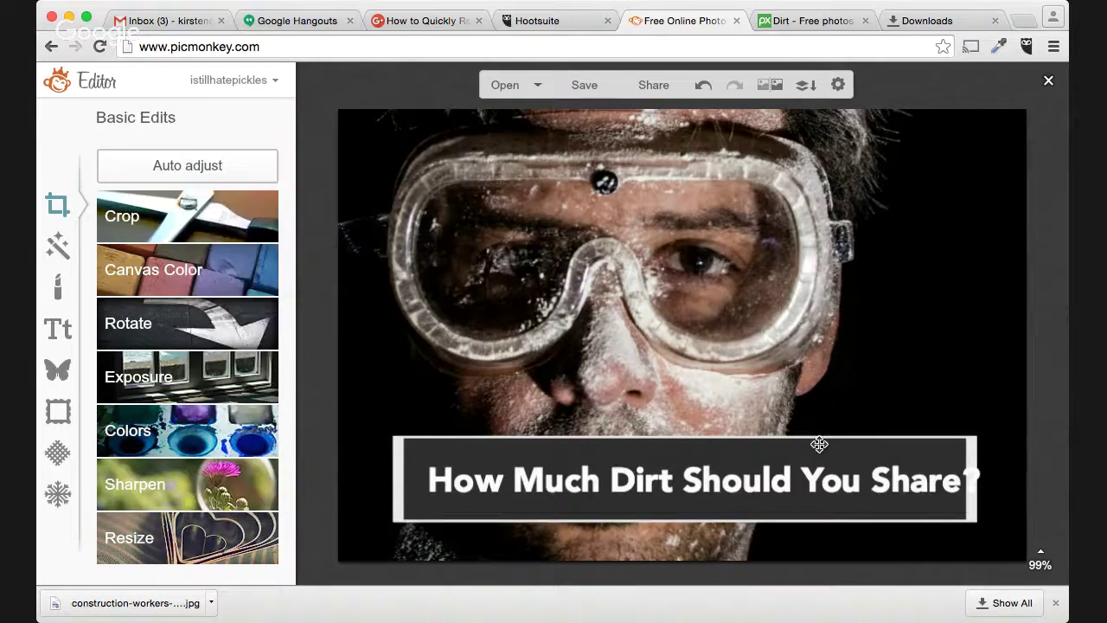
{"action": "left_click_drag", "start_coordinate": [806, 475], "coordinate": [790, 473]}
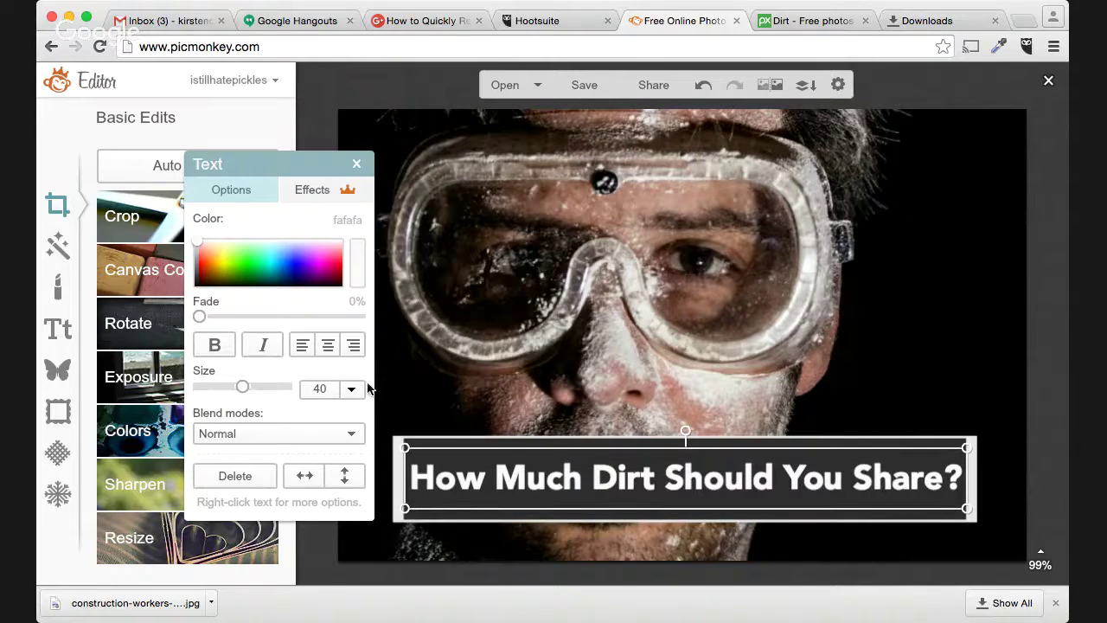
Change the fill colour of the rectangle behind the title to black
{"action": "left_click", "coordinate": [844, 443]}
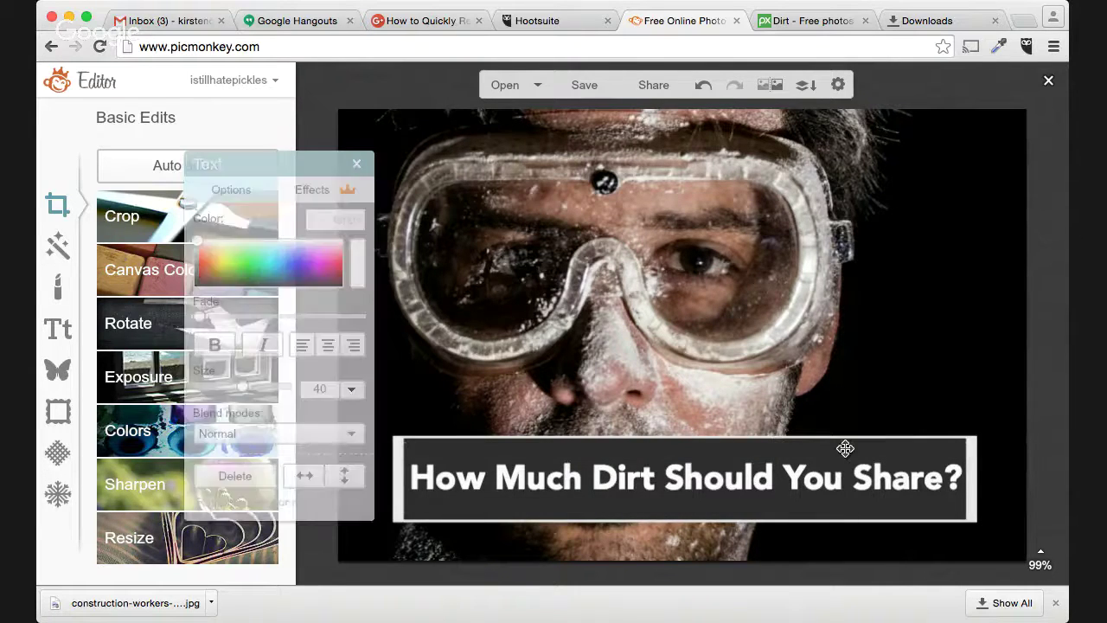
{"action": "left_click", "coordinate": [274, 262]}
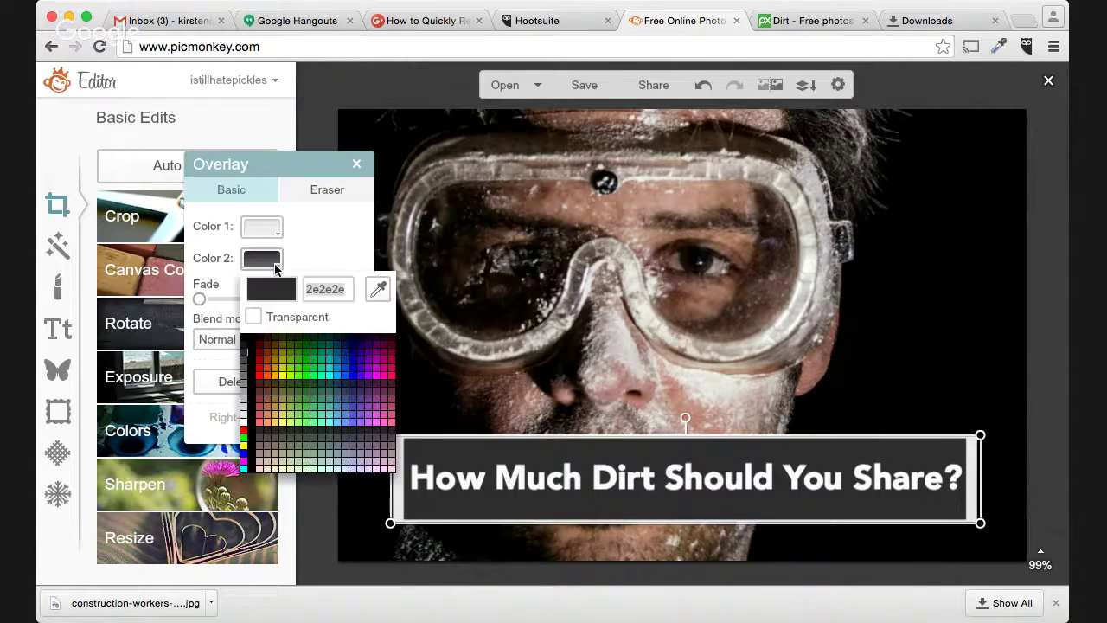
{"action": "left_click", "coordinate": [245, 343]}
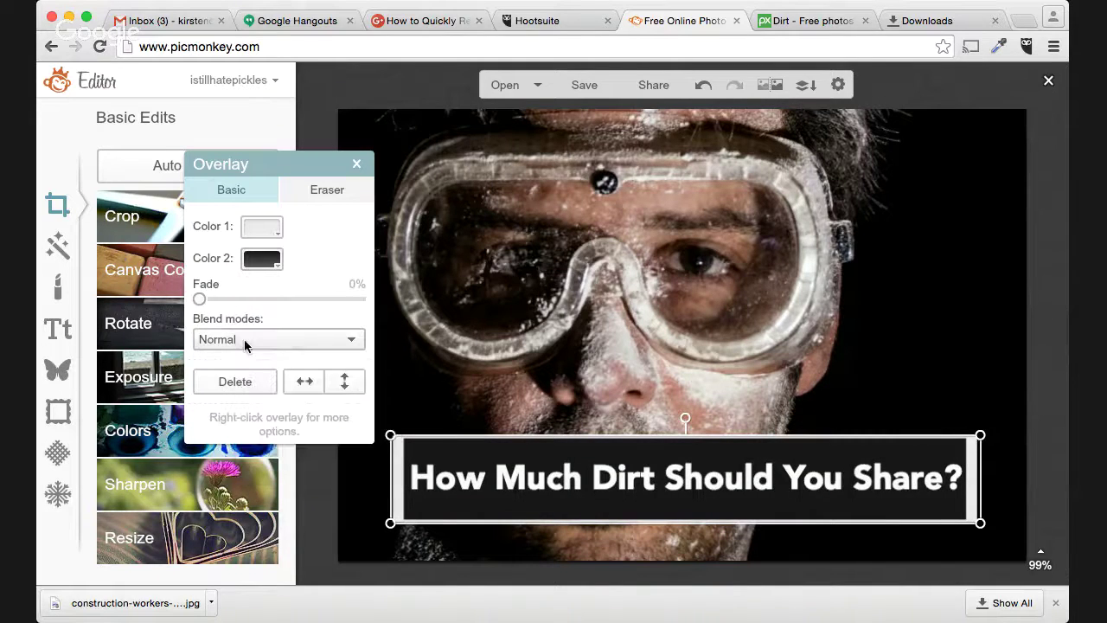
{"action": "left_click", "coordinate": [277, 263]}
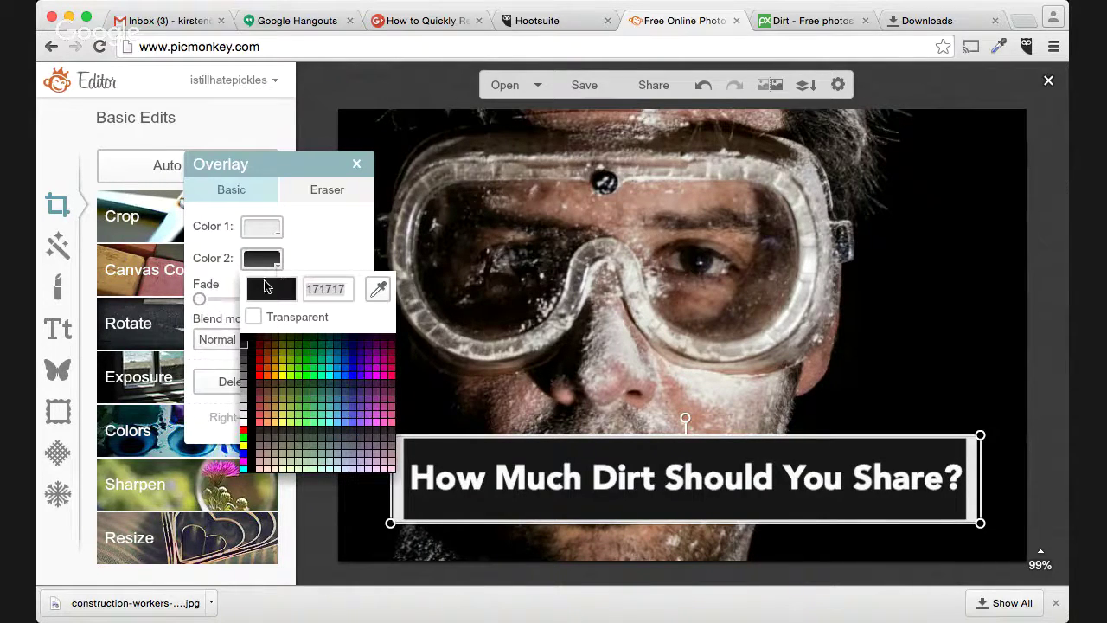
{"action": "left_click", "coordinate": [245, 342]}
{"action": "left_click", "coordinate": [927, 306]}
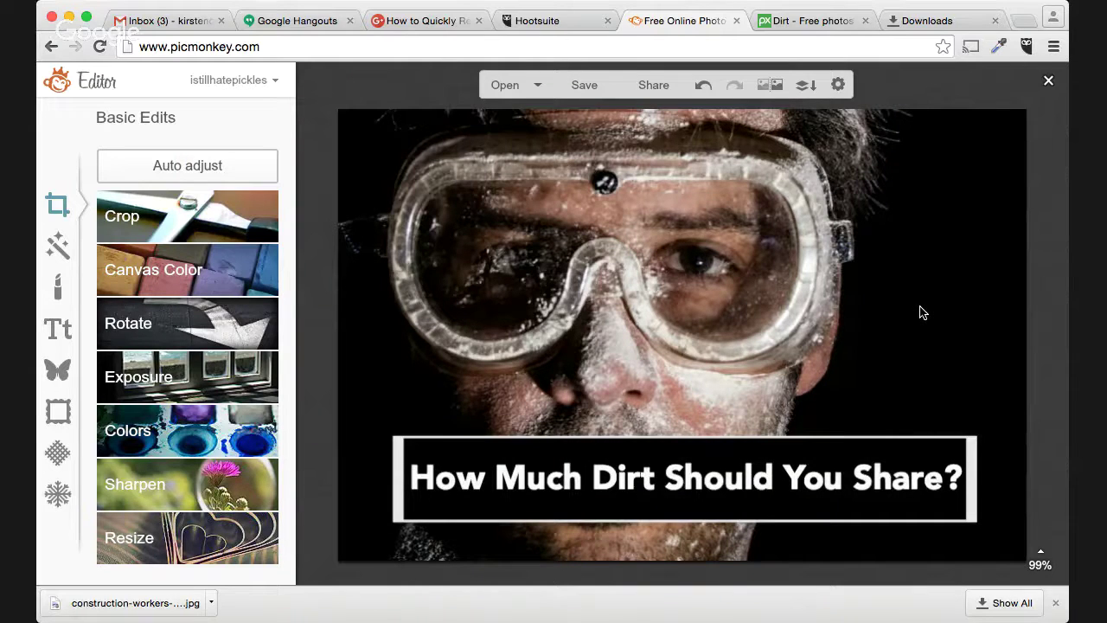
Resize the image to 560 pixels wide, keeping its proportions
{"action": "left_click", "coordinate": [191, 215]}
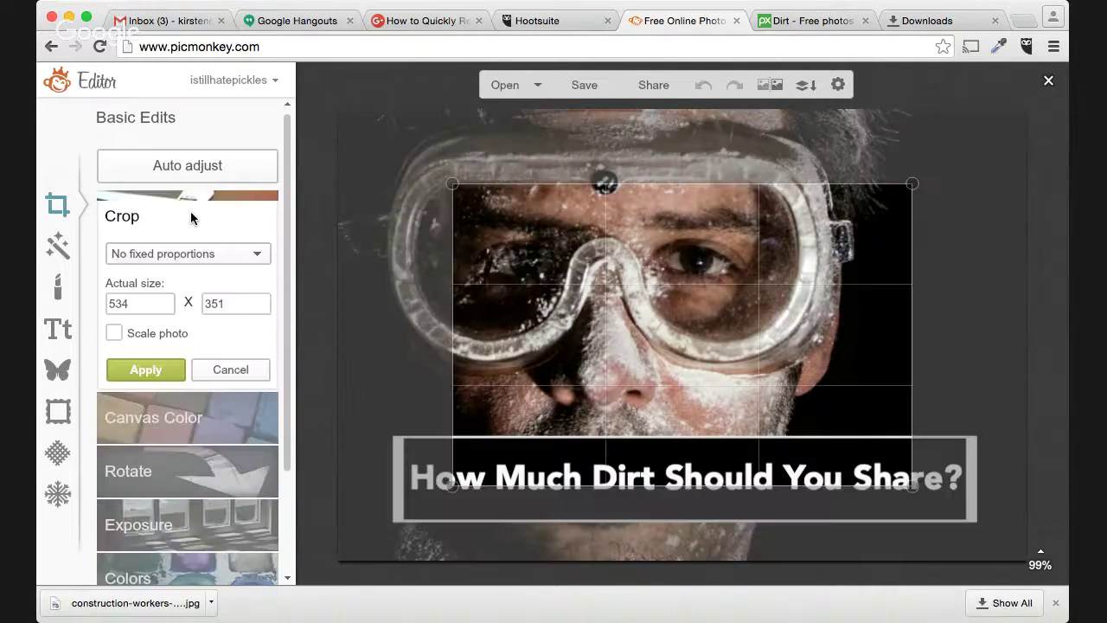
{"action": "left_click", "coordinate": [254, 371]}
{"action": "left_click", "coordinate": [216, 547]}
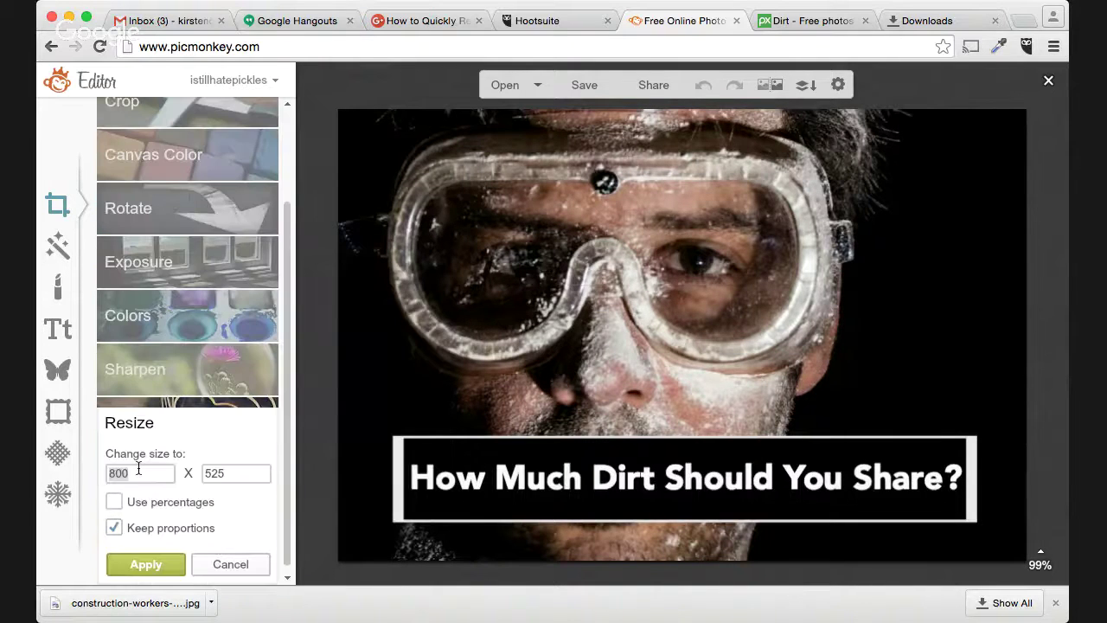
{"action": "type", "text": "560"}
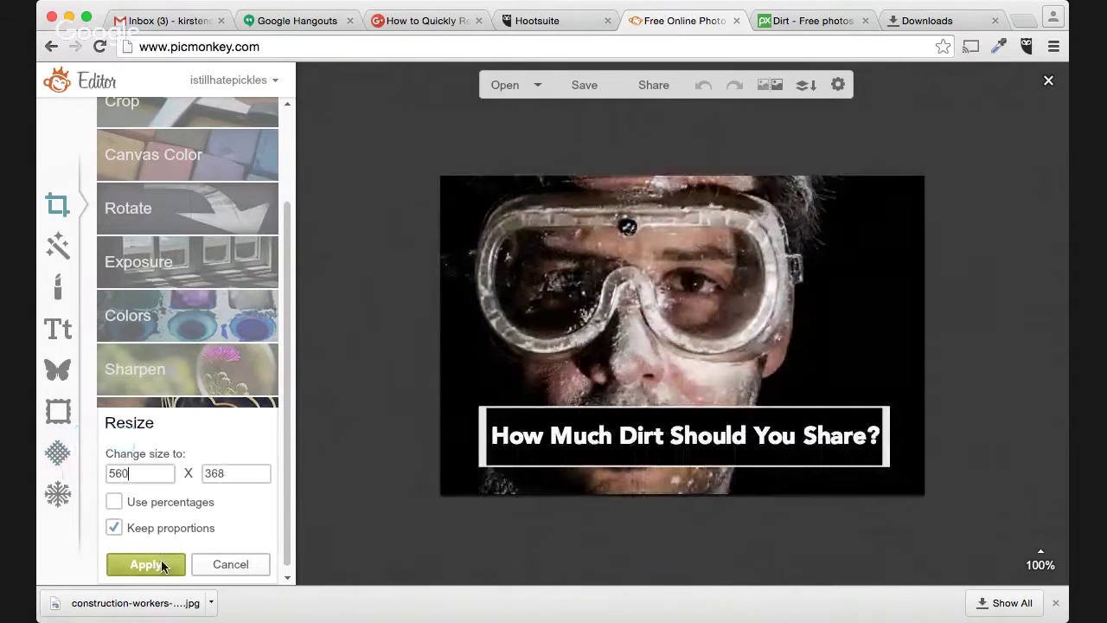
{"action": "left_click", "coordinate": [162, 564]}
Crop the image at full width to 560 x 292, from the upper rim of the goggles to just inside the title frame's lower edge
{"action": "left_click", "coordinate": [173, 215]}
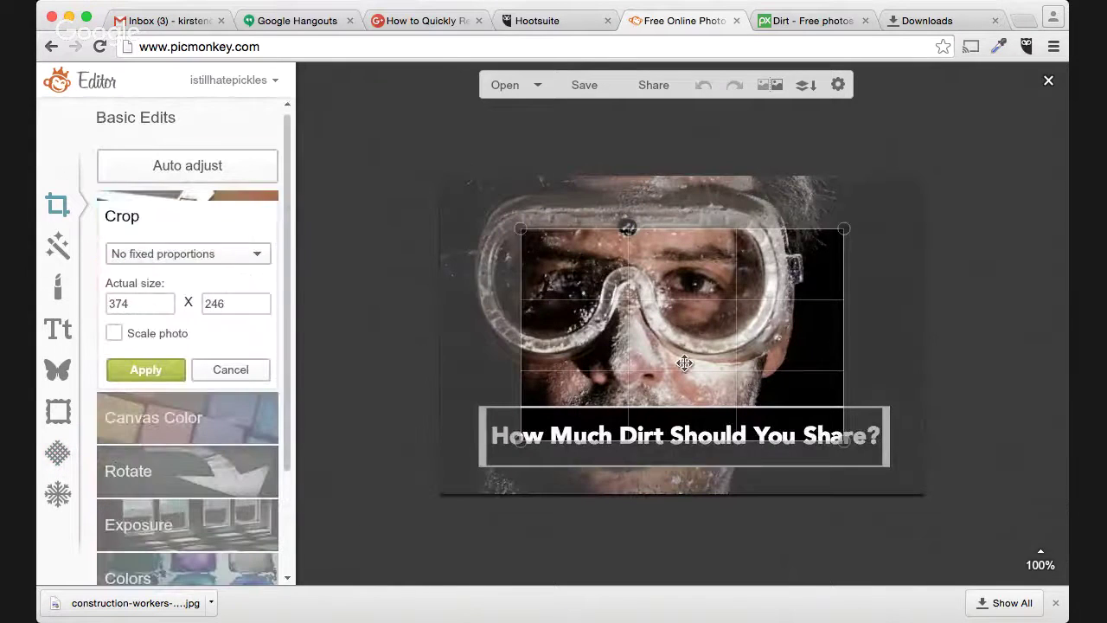
{"action": "left_click_drag", "start_coordinate": [684, 363], "coordinate": [604, 400]}
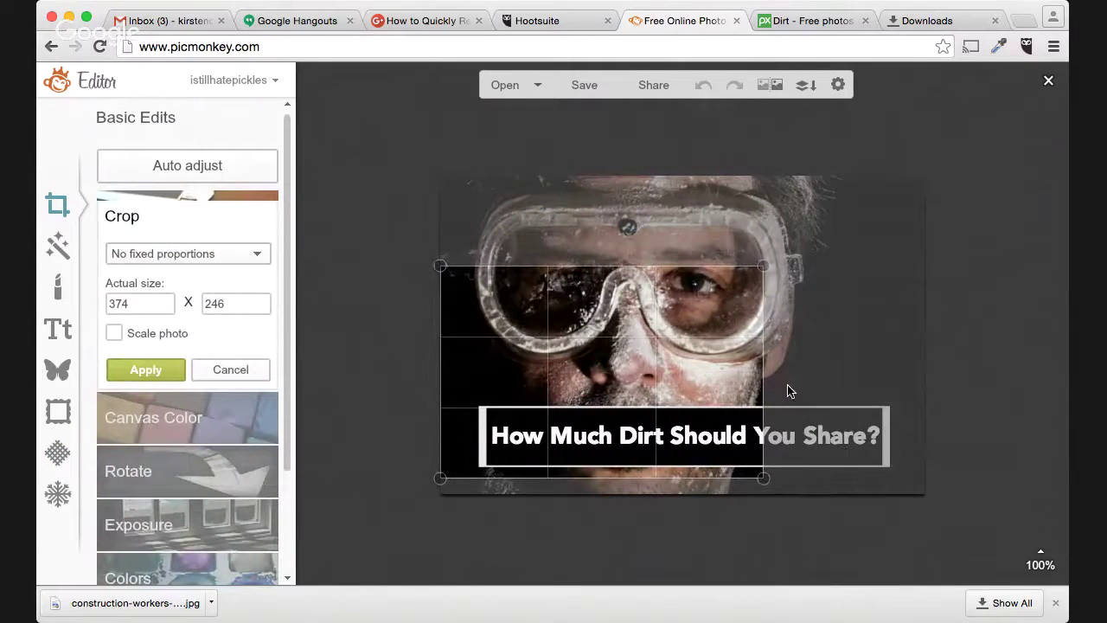
{"action": "left_click_drag", "start_coordinate": [764, 391], "coordinate": [949, 391]}
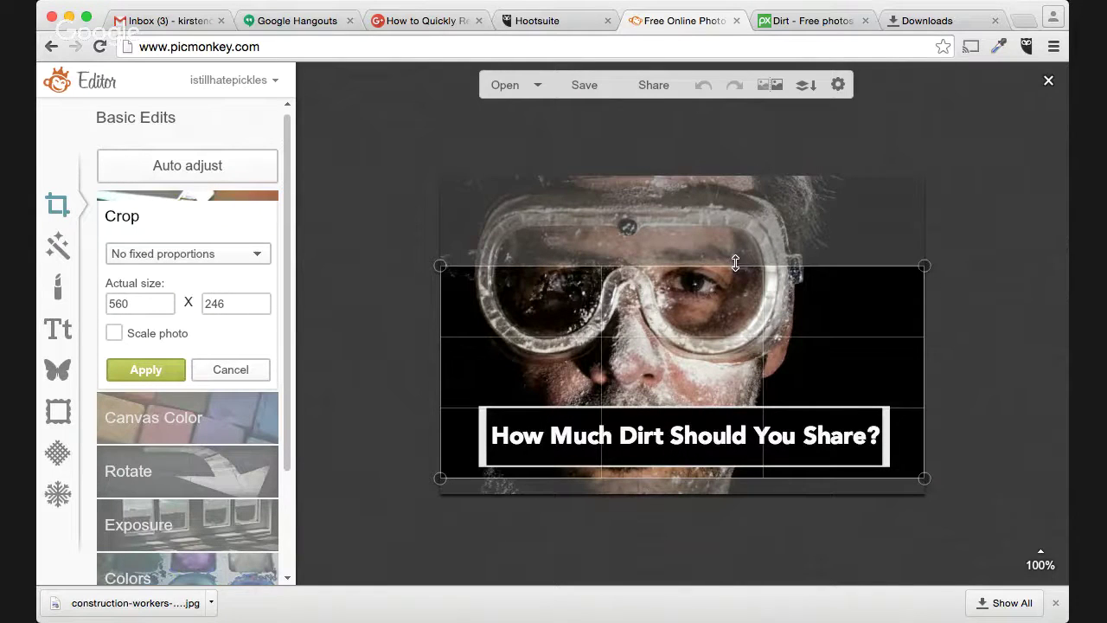
{"action": "left_click_drag", "start_coordinate": [735, 263], "coordinate": [731, 223]}
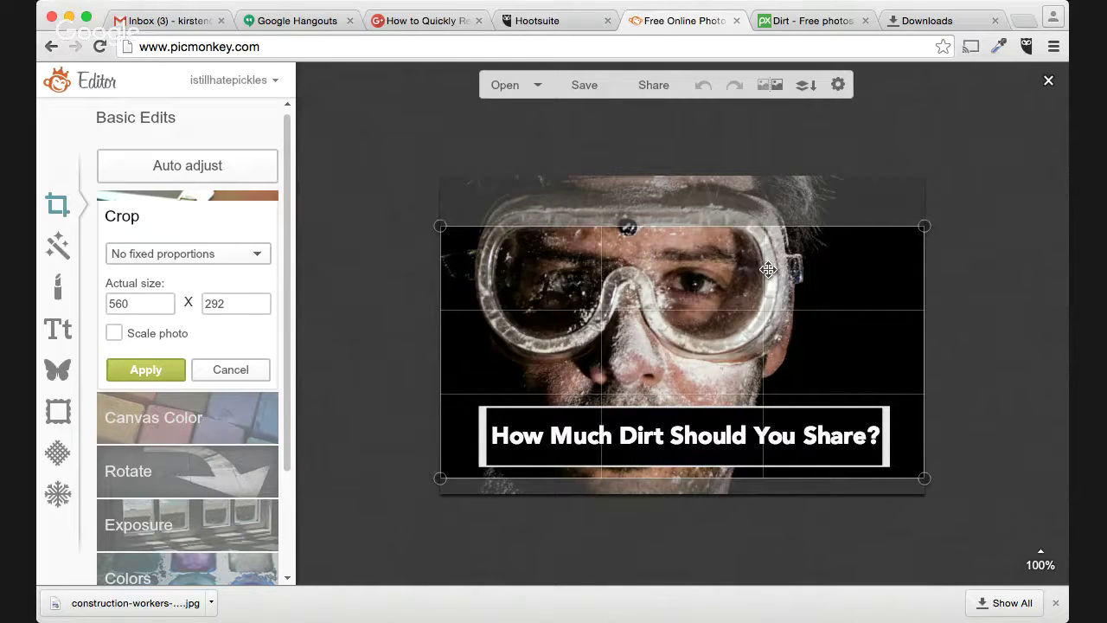
{"action": "left_click_drag", "start_coordinate": [768, 269], "coordinate": [767, 246]}
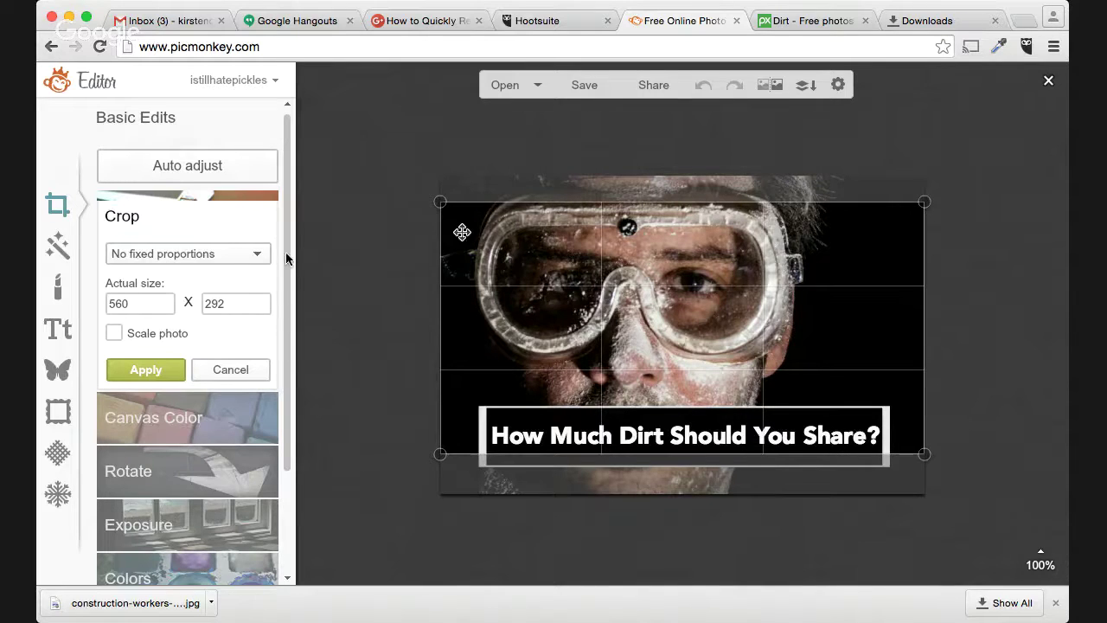
{"action": "left_click", "coordinate": [145, 370]}
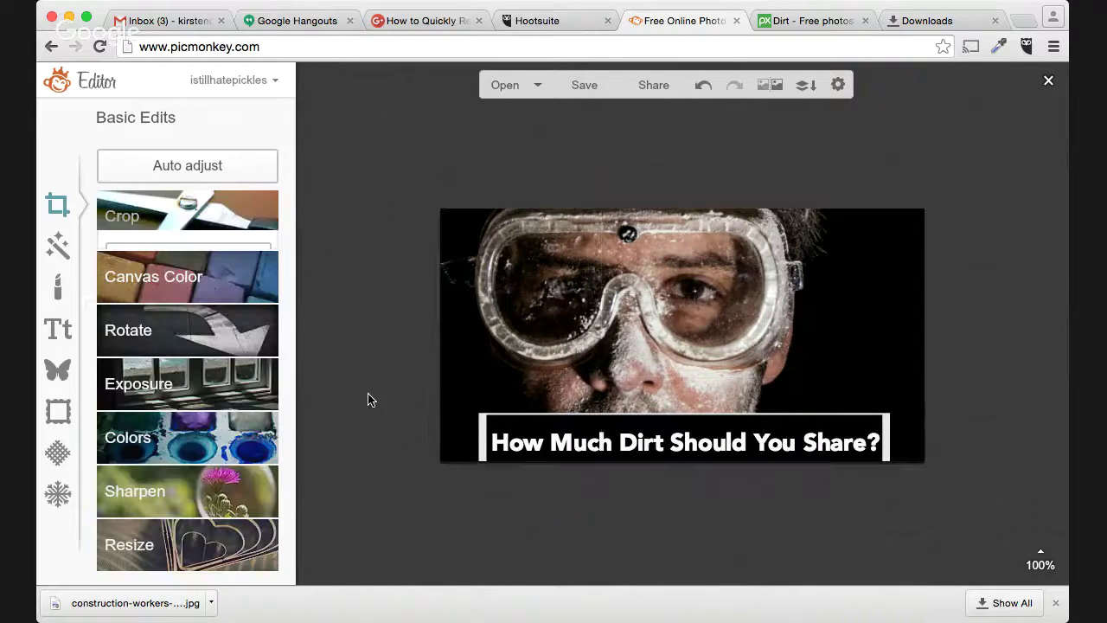
Move the title frame up until it lies fully inside the cropped image, and move the title up with it
{"action": "left_click", "coordinate": [784, 417]}
{"action": "left_click_drag", "start_coordinate": [784, 417], "coordinate": [782, 400]}
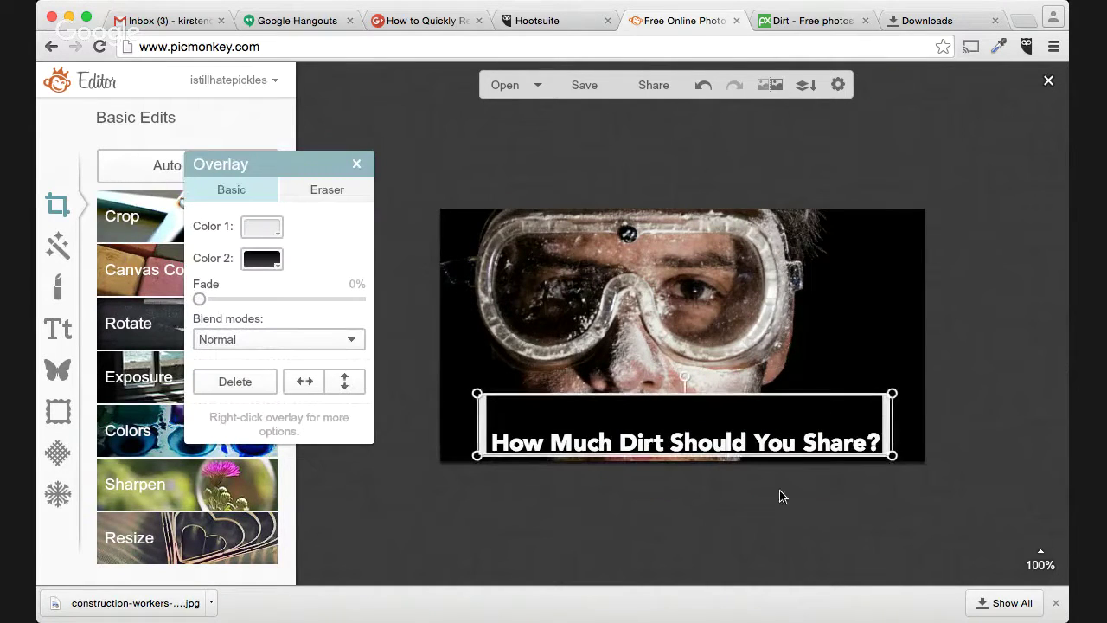
{"action": "left_click", "coordinate": [774, 469]}
{"action": "left_click", "coordinate": [773, 443]}
{"action": "left_click_drag", "start_coordinate": [773, 442], "coordinate": [772, 419]}
{"action": "left_click", "coordinate": [768, 461]}
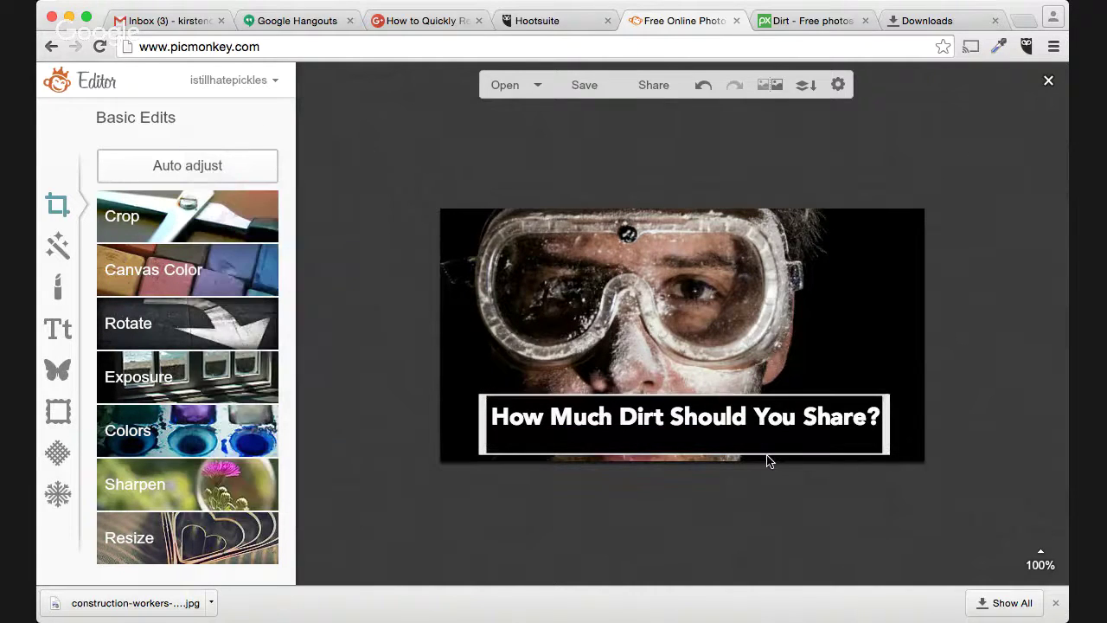
Shorten the title frame from its lower edge to fit the single line of text, and widen it slightly on its right side
{"action": "left_click", "coordinate": [766, 454]}
{"action": "left_click_drag", "start_coordinate": [763, 447], "coordinate": [763, 432]}
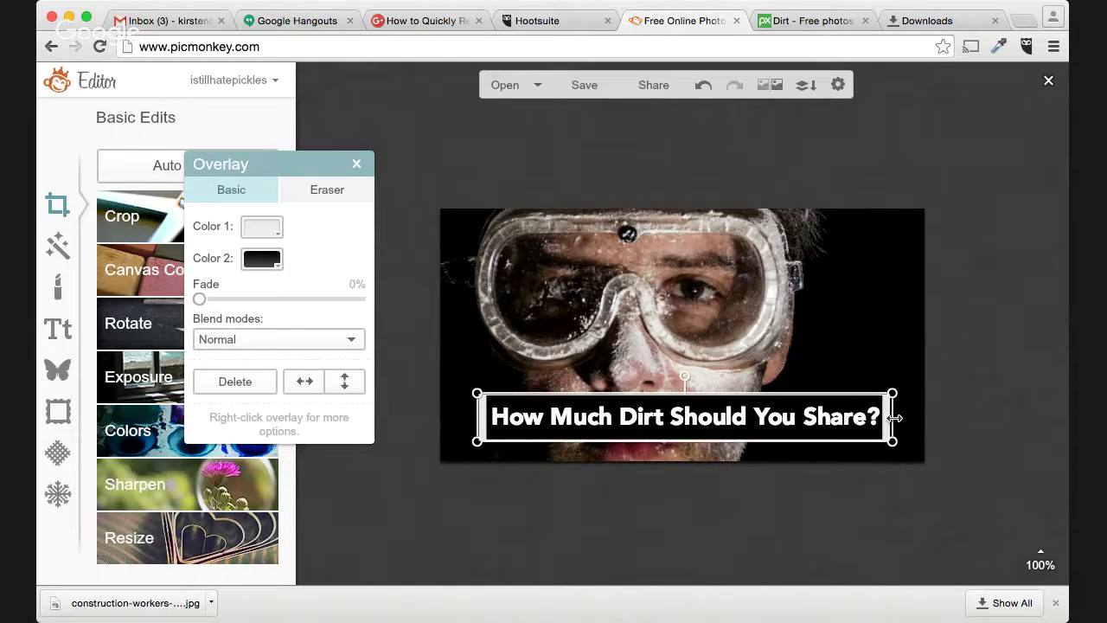
{"action": "left_click_drag", "start_coordinate": [897, 418], "coordinate": [899, 418]}
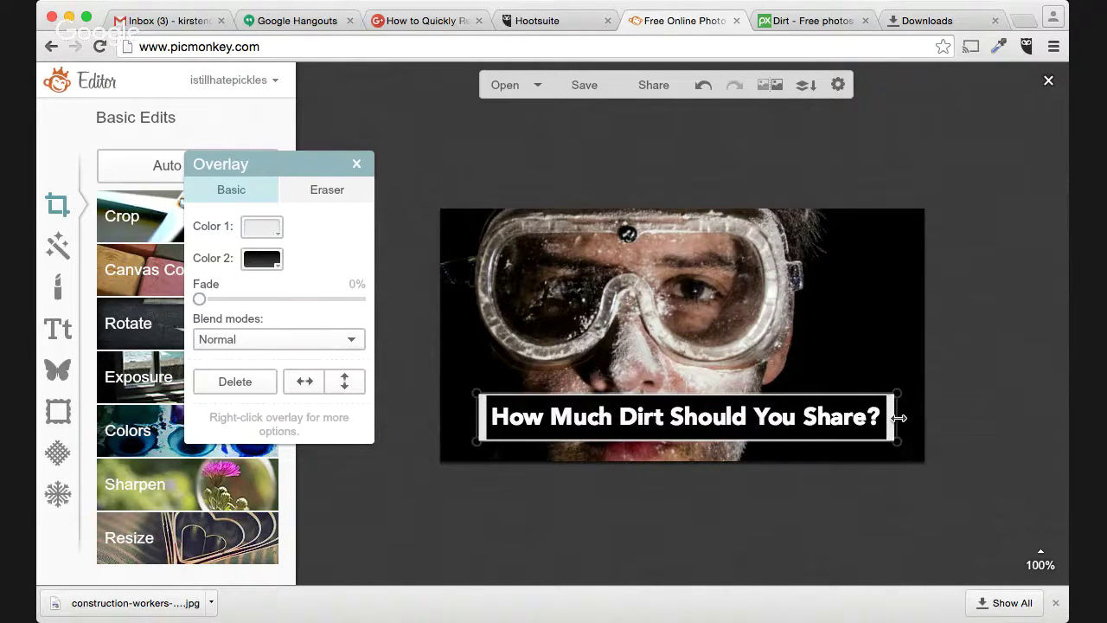
{"action": "left_click", "coordinate": [853, 334]}
Move the frame down slightly and shift the title down so it is centred vertically inside the frame
{"action": "left_click", "coordinate": [841, 400]}
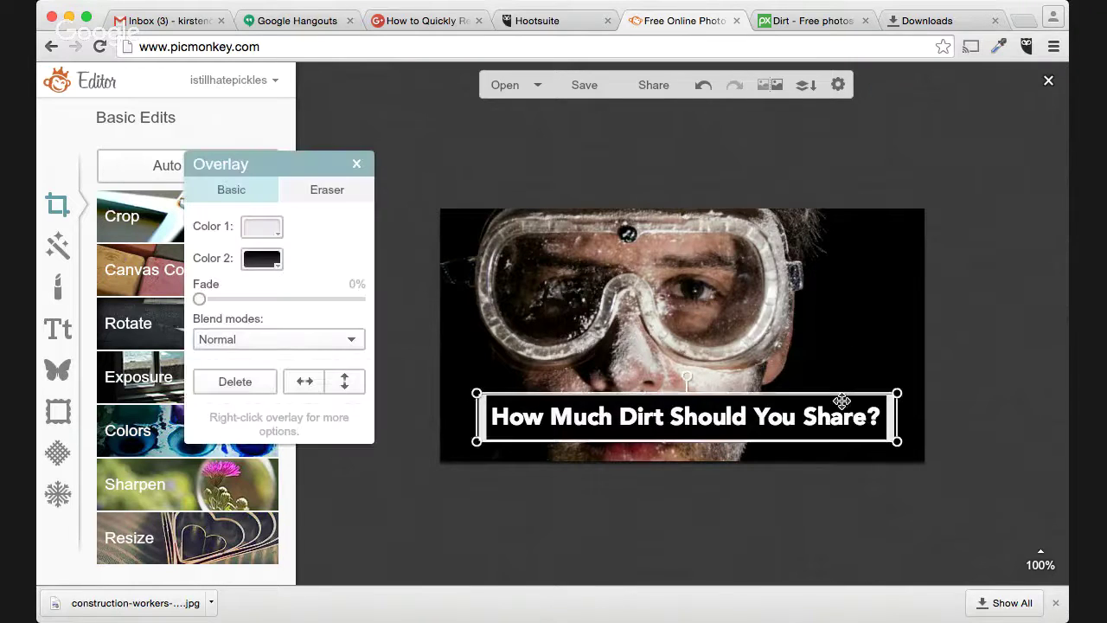
{"action": "left_click_drag", "start_coordinate": [852, 408], "coordinate": [815, 415]}
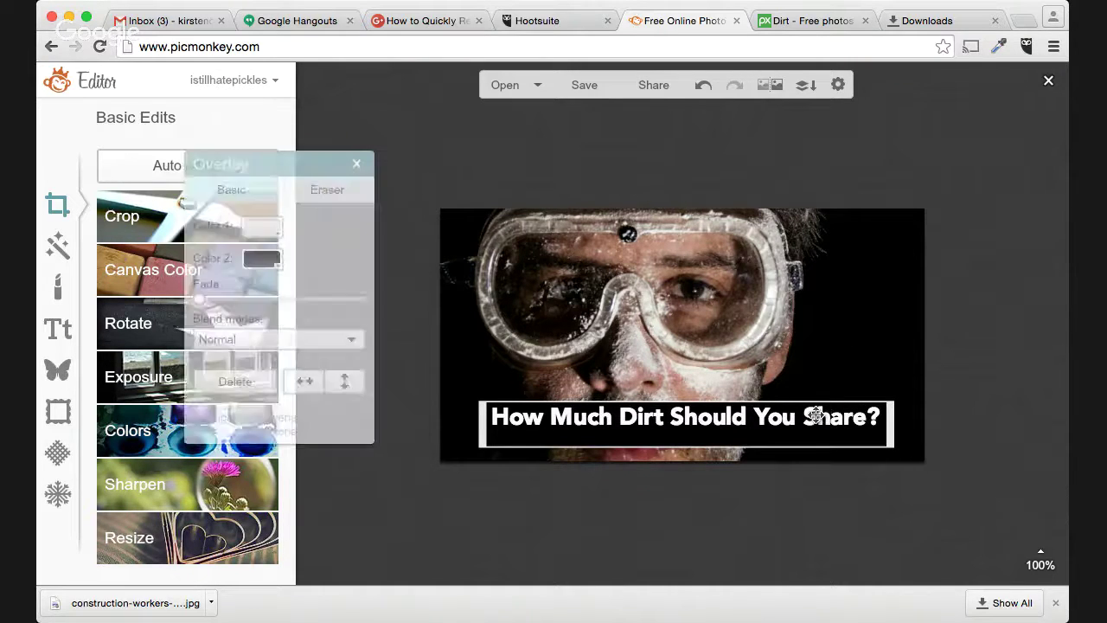
{"action": "left_click", "coordinate": [780, 516]}
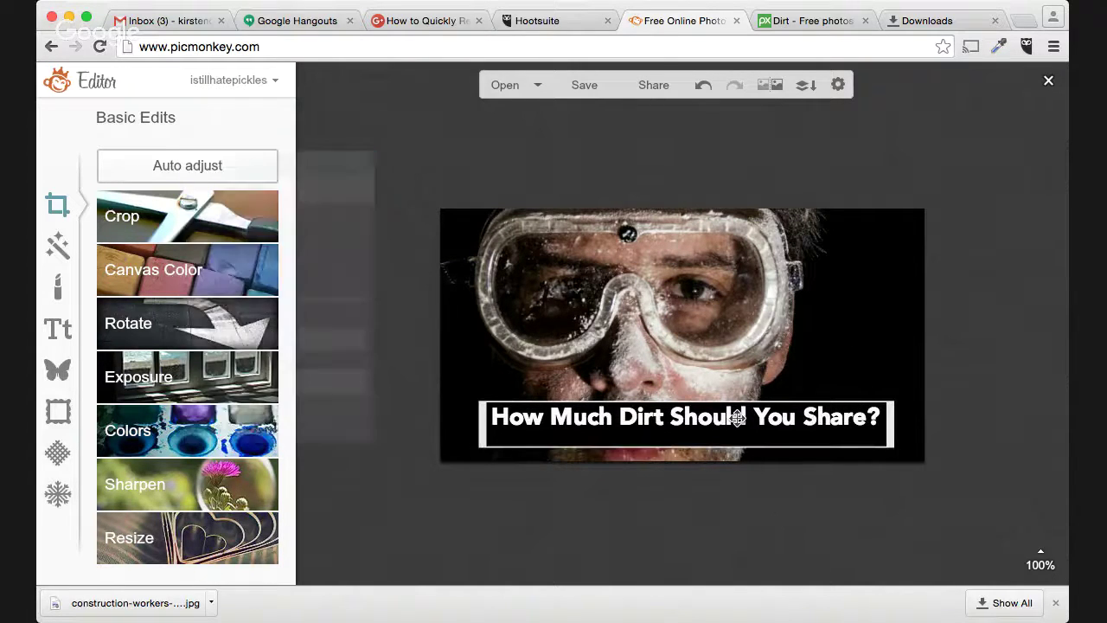
{"action": "left_click", "coordinate": [737, 418]}
{"action": "left_click", "coordinate": [754, 490]}
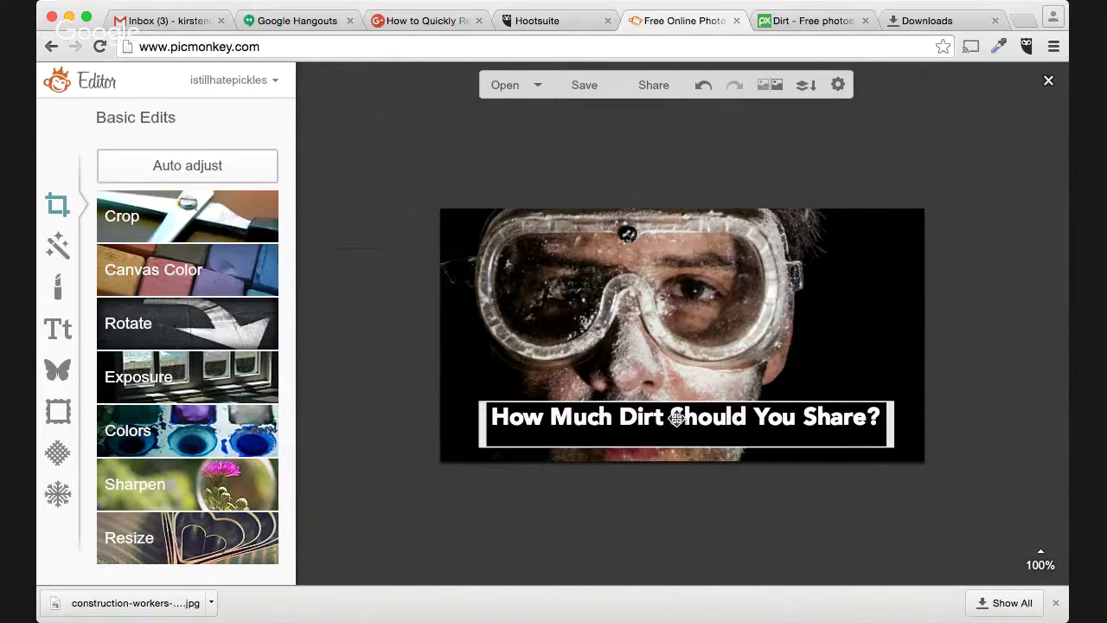
{"action": "left_click", "coordinate": [677, 418]}
{"action": "left_click_drag", "start_coordinate": [677, 419], "coordinate": [677, 424]}
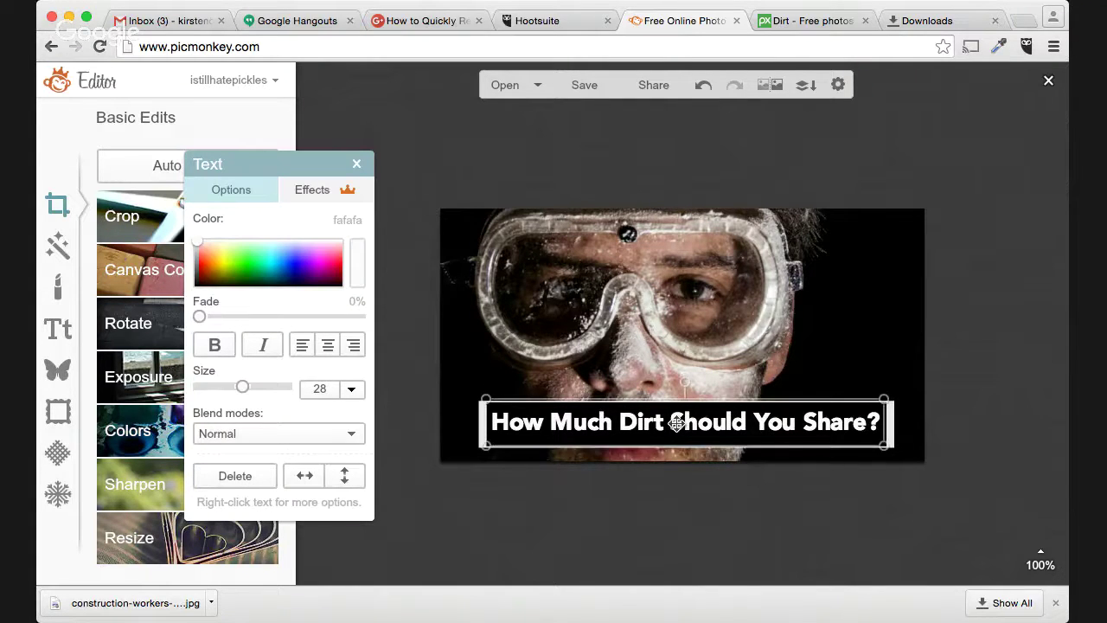
{"action": "left_click", "coordinate": [609, 165]}
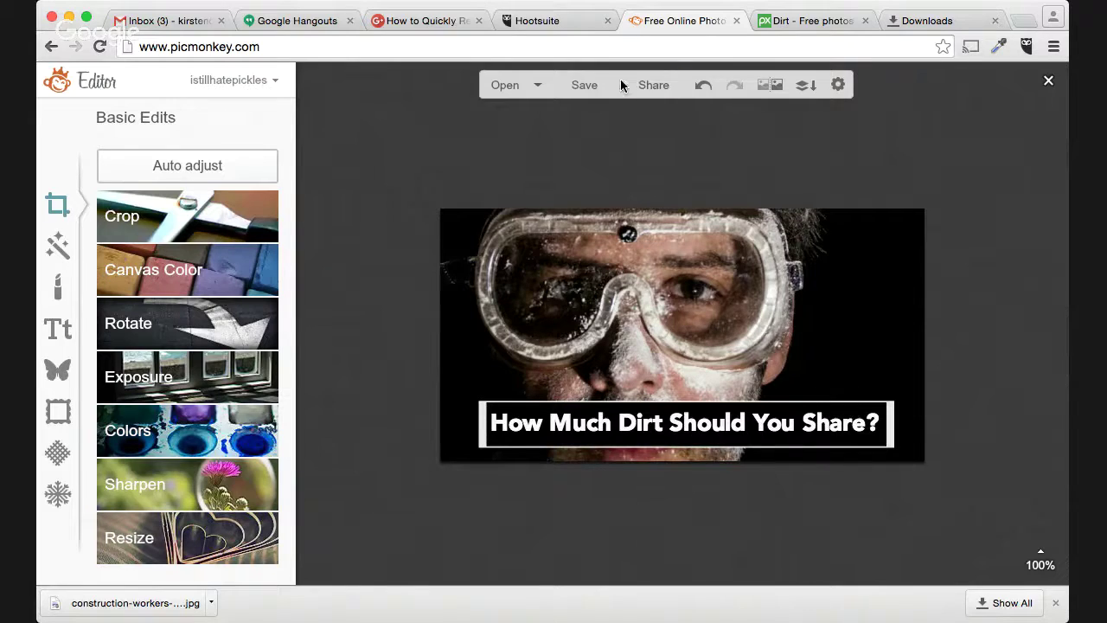
Save the 560 x 292 image to the computer as how-much-to-share-facebook in .jpg format
{"action": "left_click", "coordinate": [585, 86]}
{"action": "left_click", "coordinate": [178, 191]}
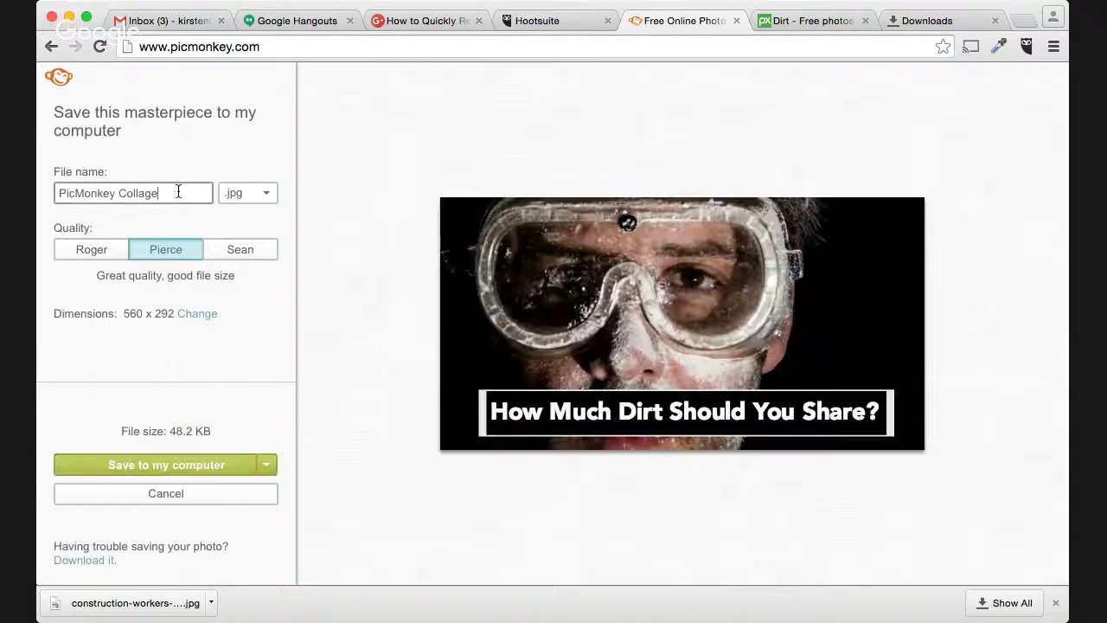
{"action": "key", "text": "super+a"}
{"action": "type", "text": "how"}
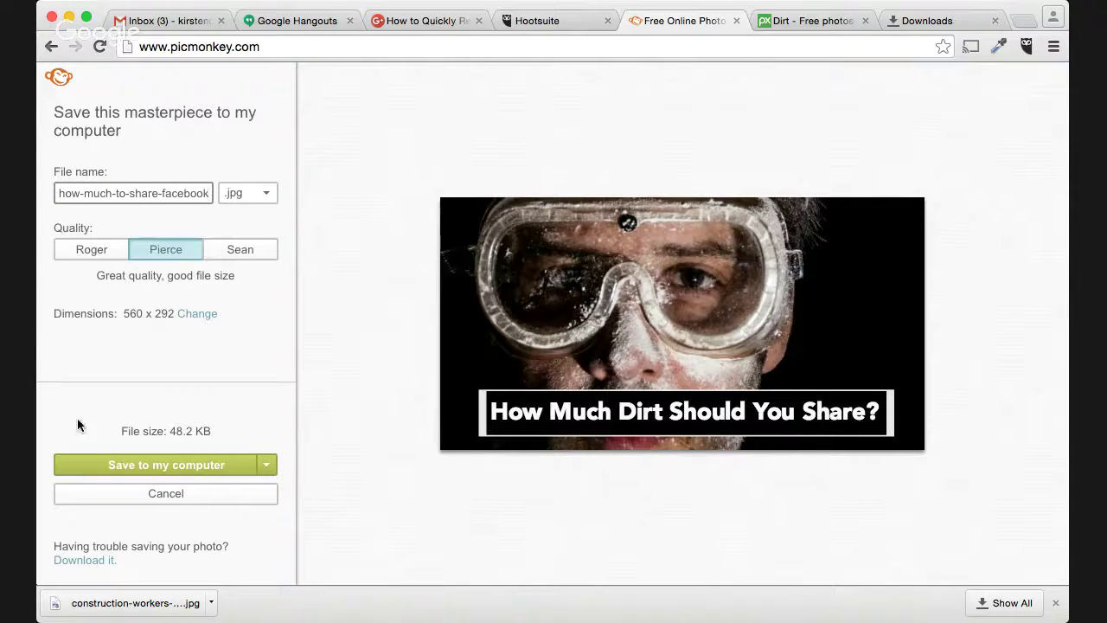
{"action": "left_click", "coordinate": [142, 464]}
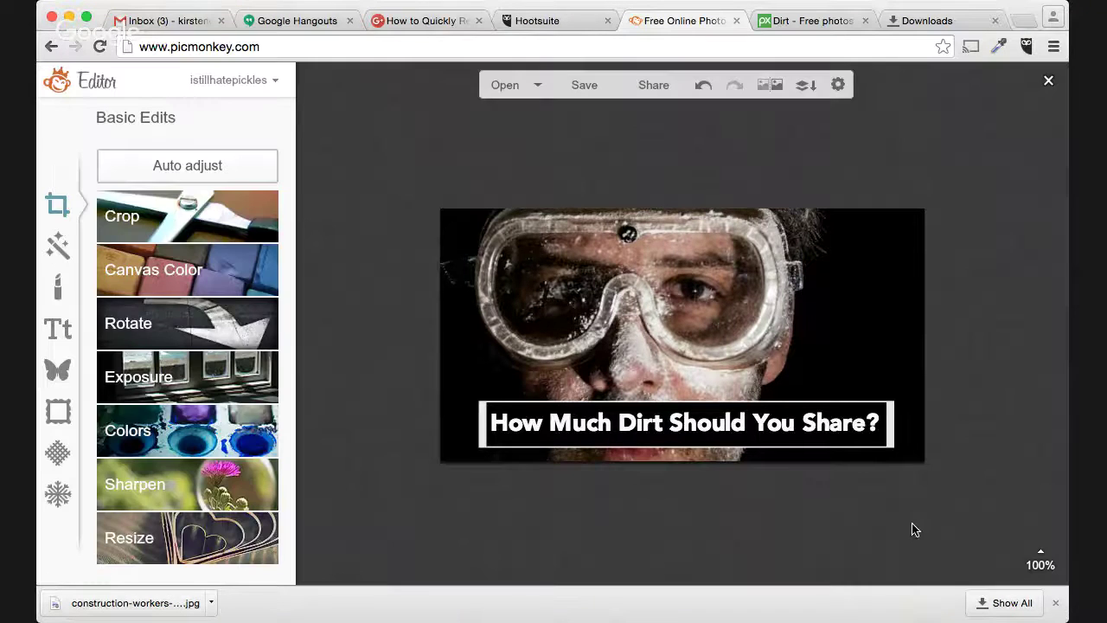
Resize the image to 440 pixels wide, keeping its proportions
{"action": "left_click", "coordinate": [223, 547]}
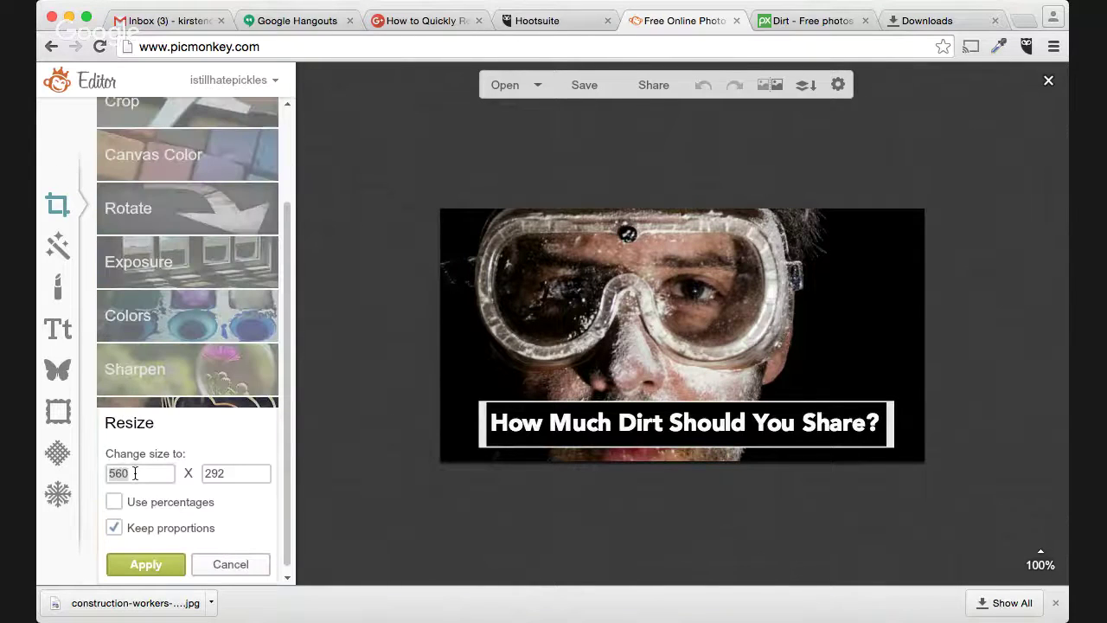
{"action": "type", "text": "440"}
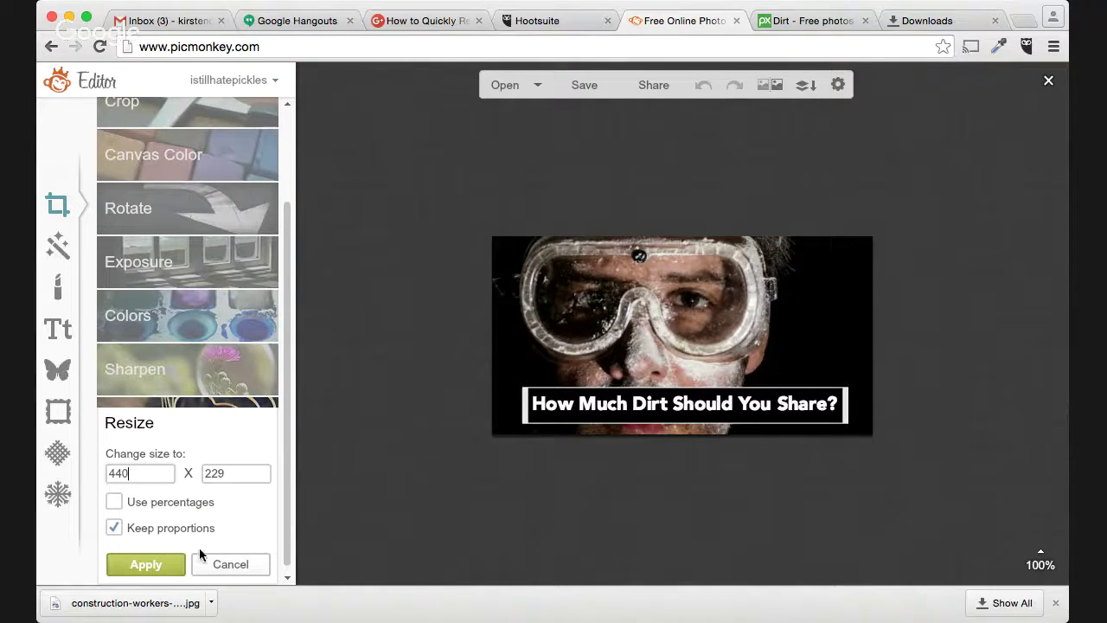
{"action": "left_click", "coordinate": [160, 565]}
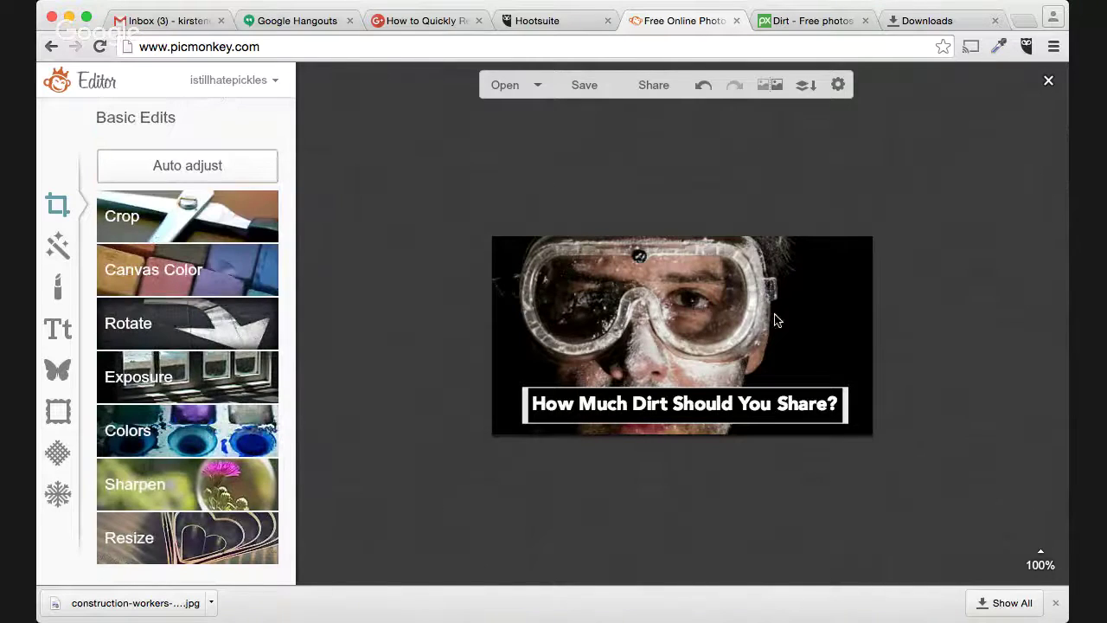
Crop the image at full width to 440 x 220, trimming thin strips above the goggles and below the title frame
{"action": "left_click", "coordinate": [188, 216]}
{"action": "left_click_drag", "start_coordinate": [607, 296], "coordinate": [607, 358]}
{"action": "left_click_drag", "start_coordinate": [747, 361], "coordinate": [919, 368]}
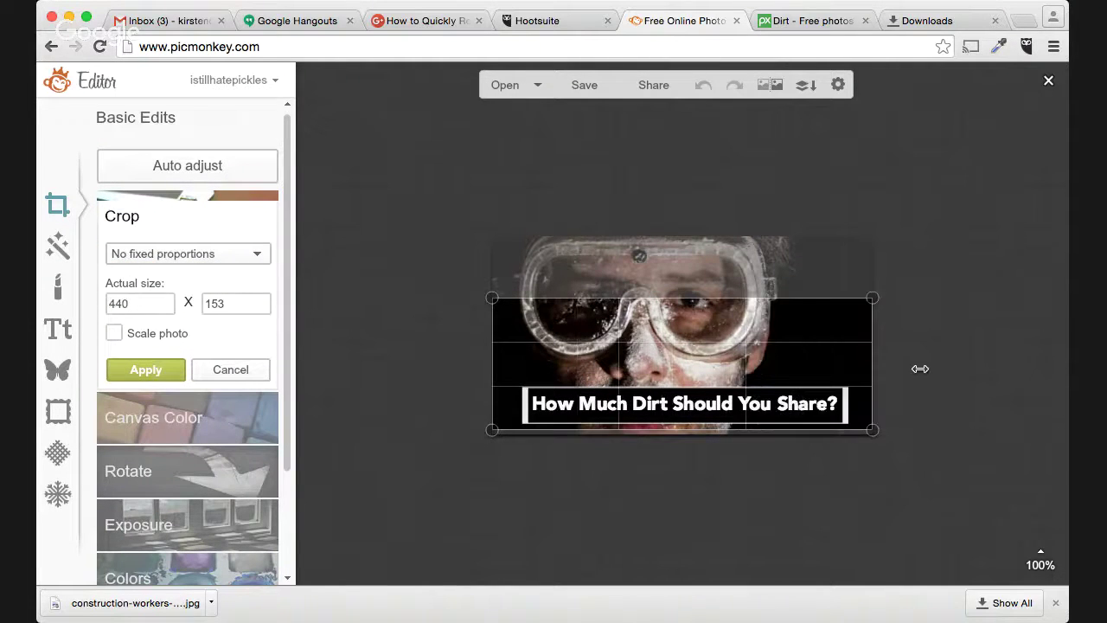
{"action": "left_click_drag", "start_coordinate": [718, 297], "coordinate": [716, 241]}
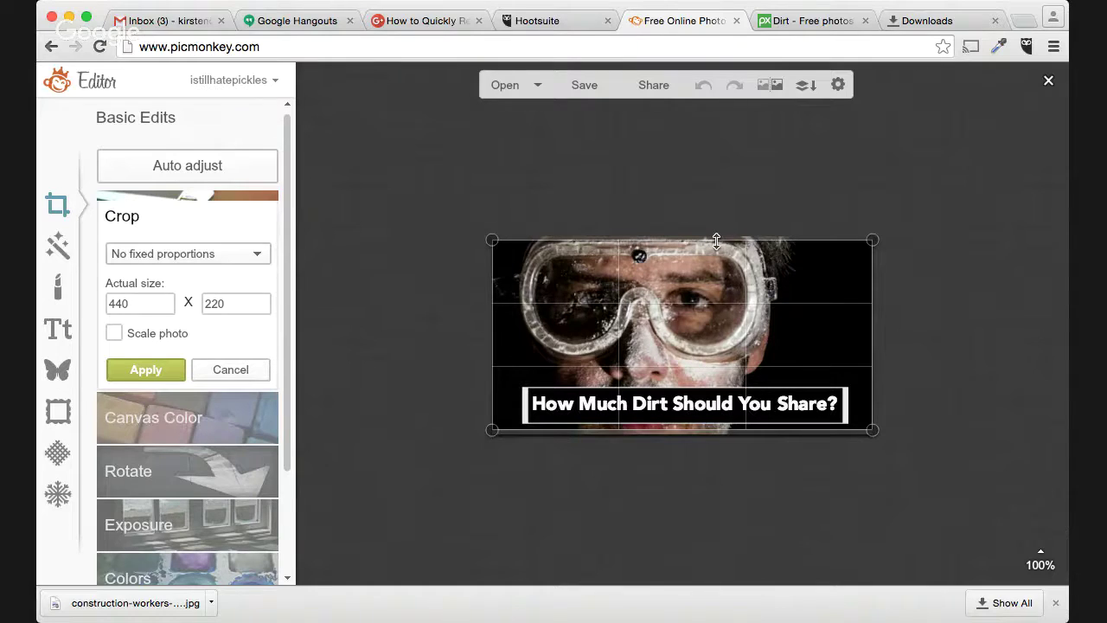
{"action": "left_click_drag", "start_coordinate": [758, 287], "coordinate": [758, 290]}
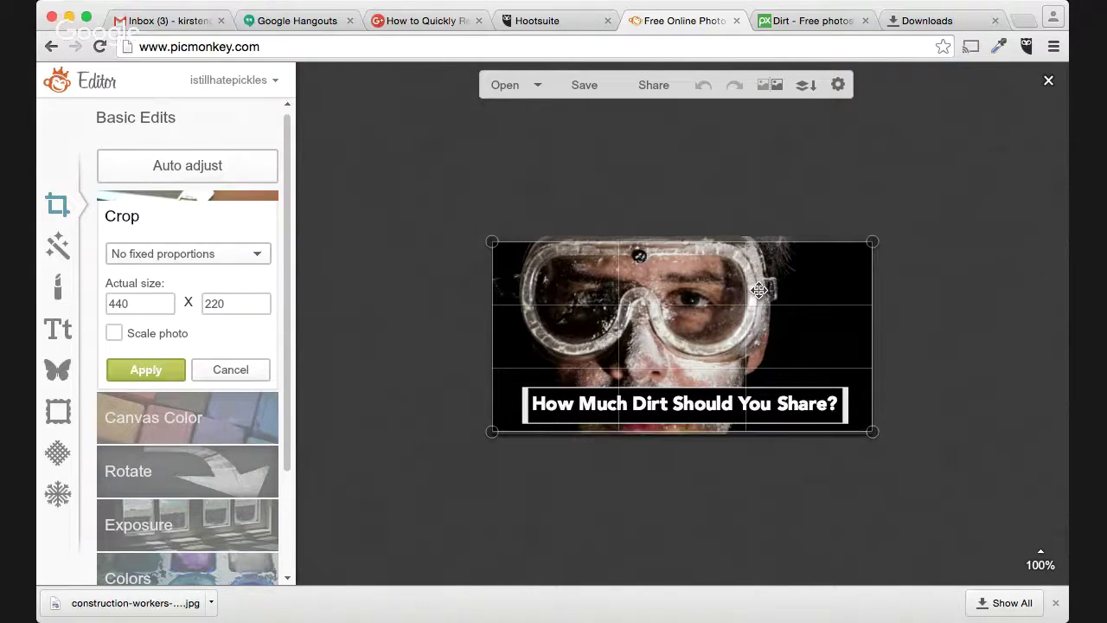
{"action": "left_click", "coordinate": [164, 370]}
Save the 440 x 220 image to the computer as how-much-to-share-twitter in .jpg format
{"action": "left_click", "coordinate": [595, 90]}
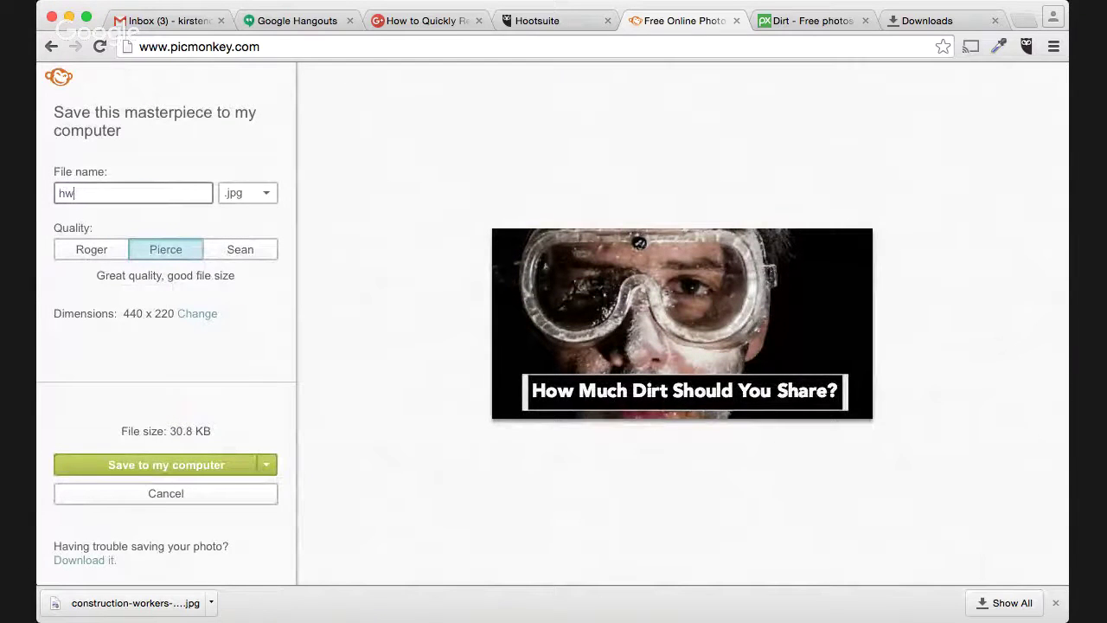
{"action": "key", "text": "BackSpace"}
{"action": "type", "text": "ow-much-to-share-twitter"}
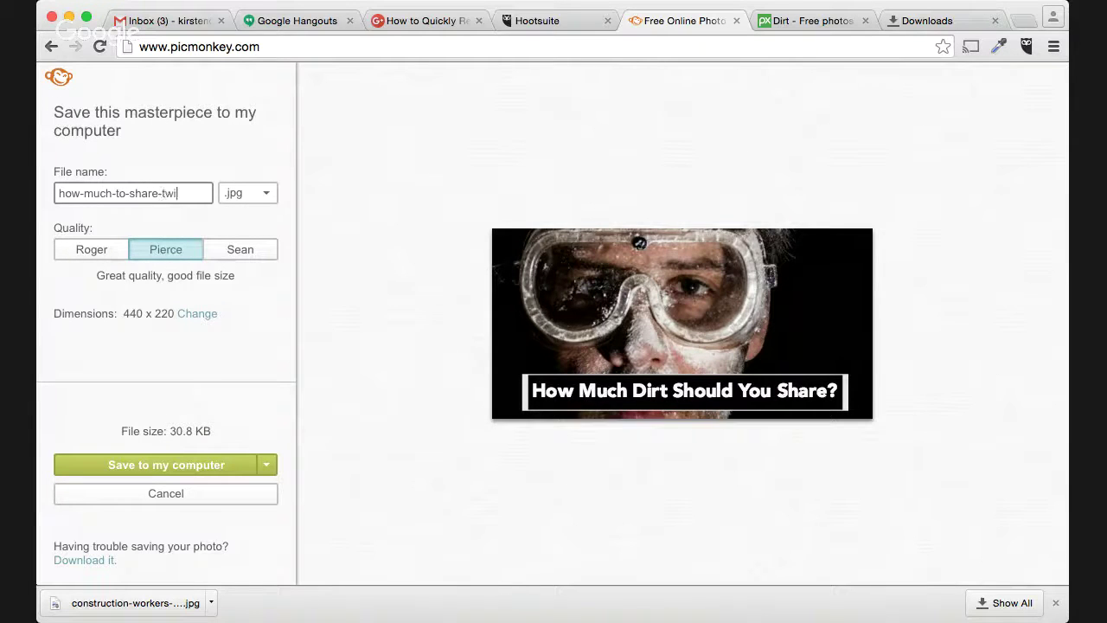
{"action": "left_click", "coordinate": [135, 467]}
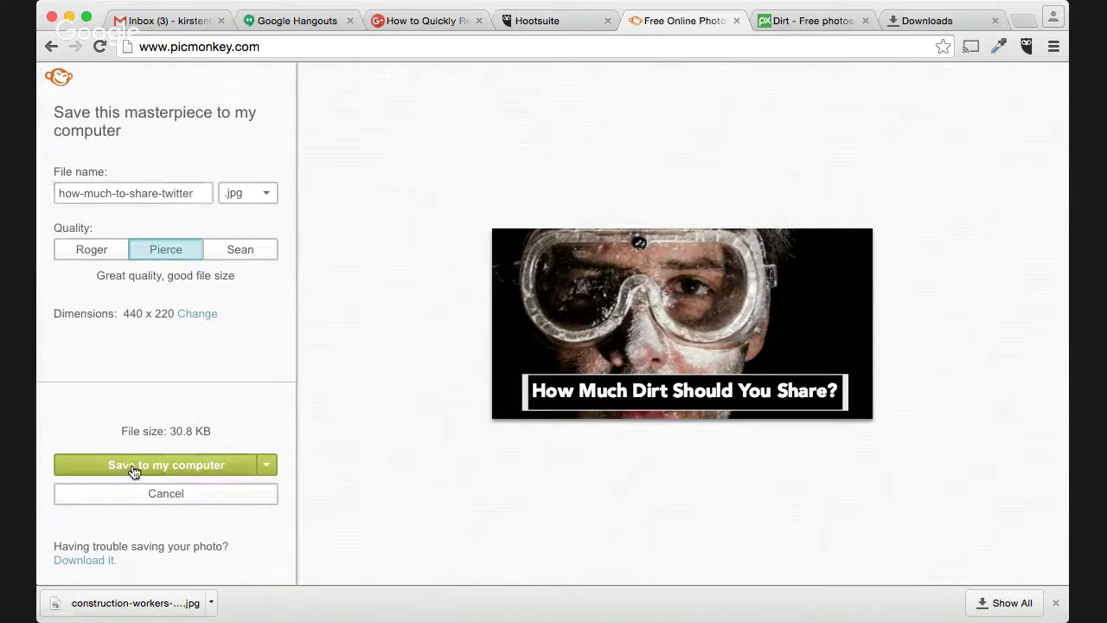